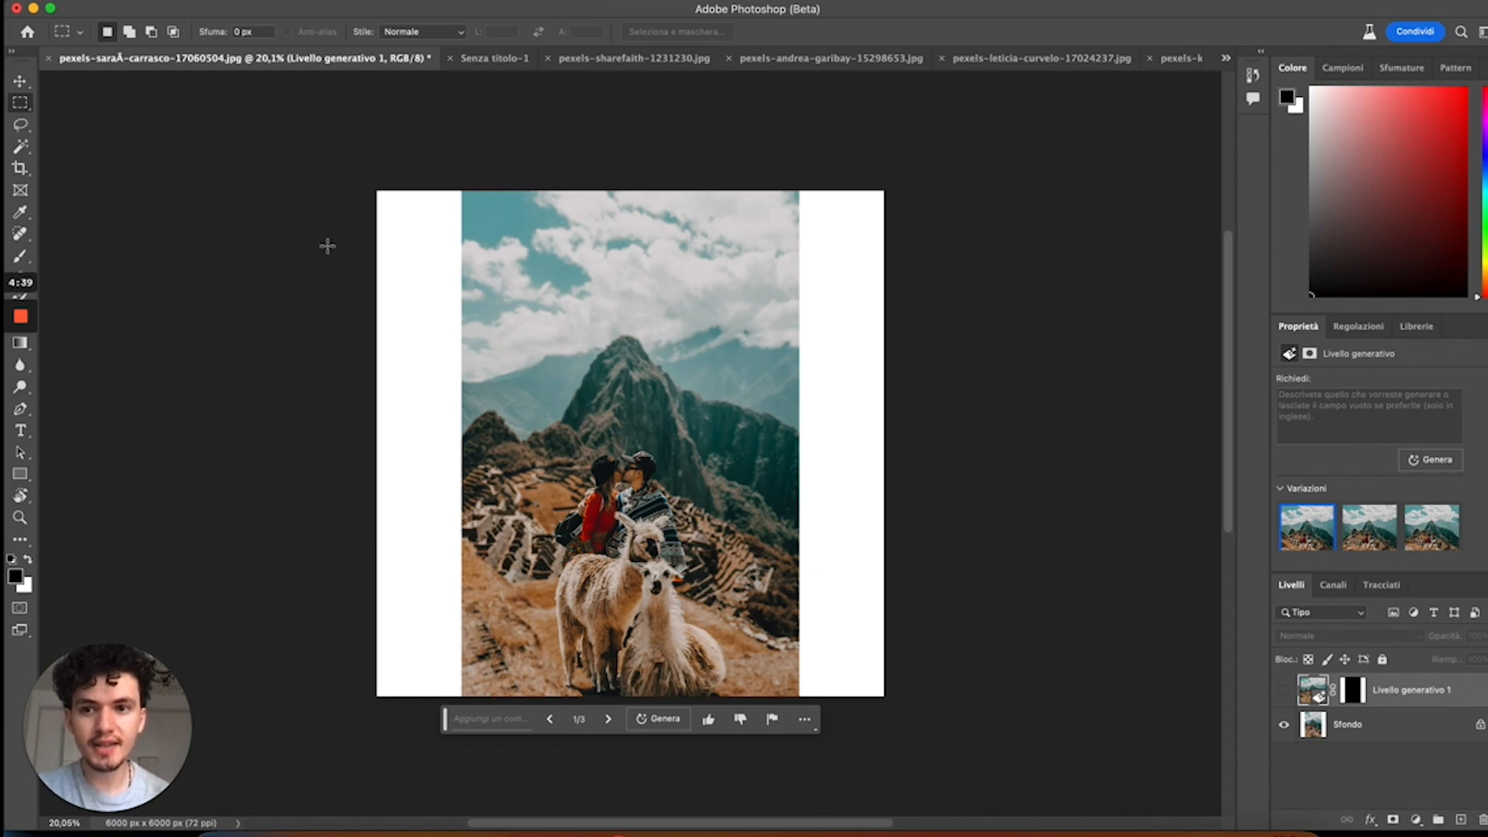
# Step: Select both white side strips with a slight overlap onto the mountain photo, generatively fill them without a prompt and keep the first variation
pyautogui.moveTo(378, 192); pyautogui.dragTo(474, 703)
pyautogui.moveTo(791, 190); pyautogui.dragTo(914, 754)
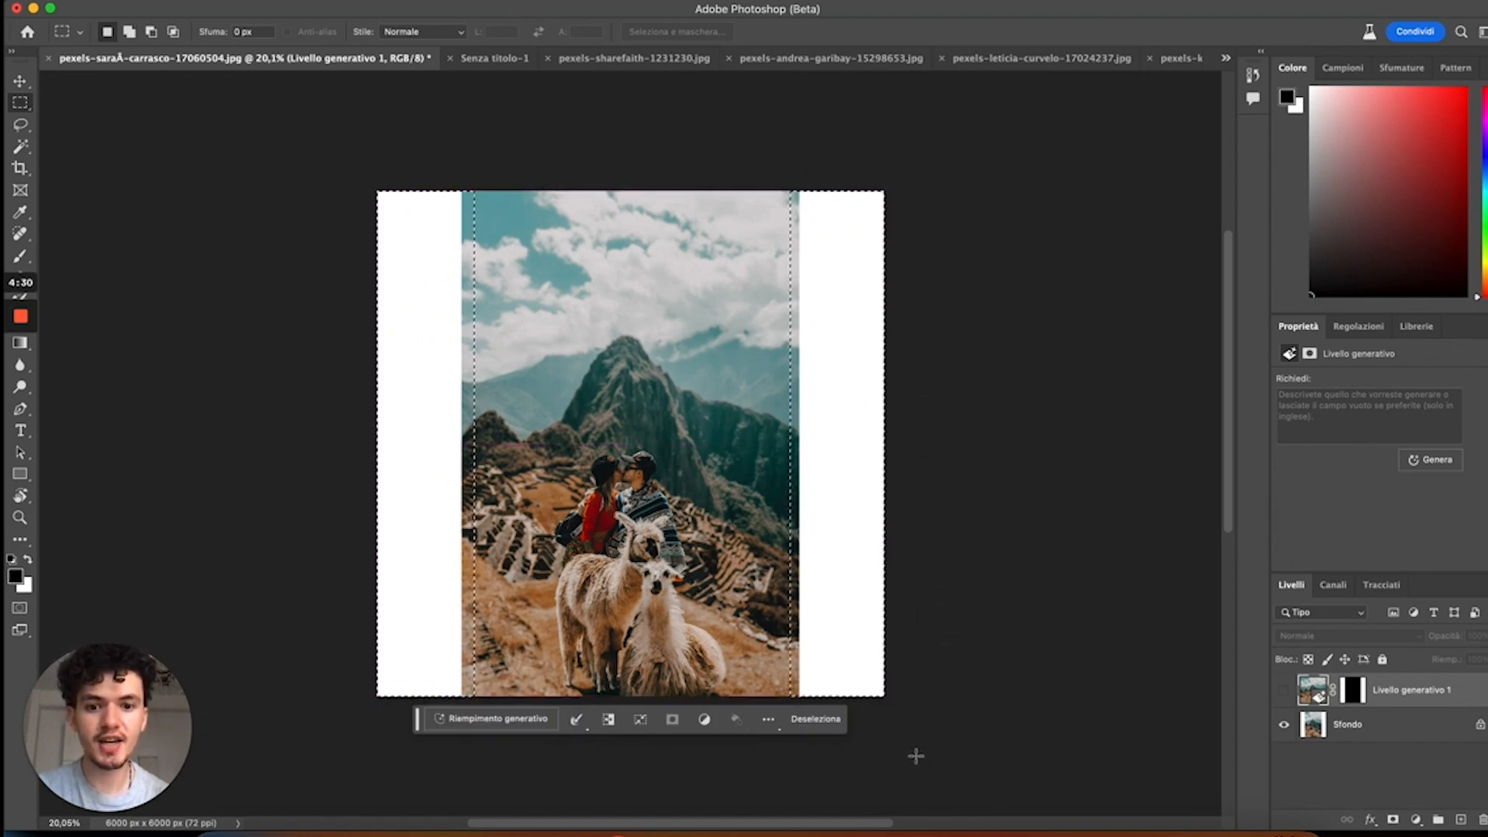
pyautogui.click(517, 720)
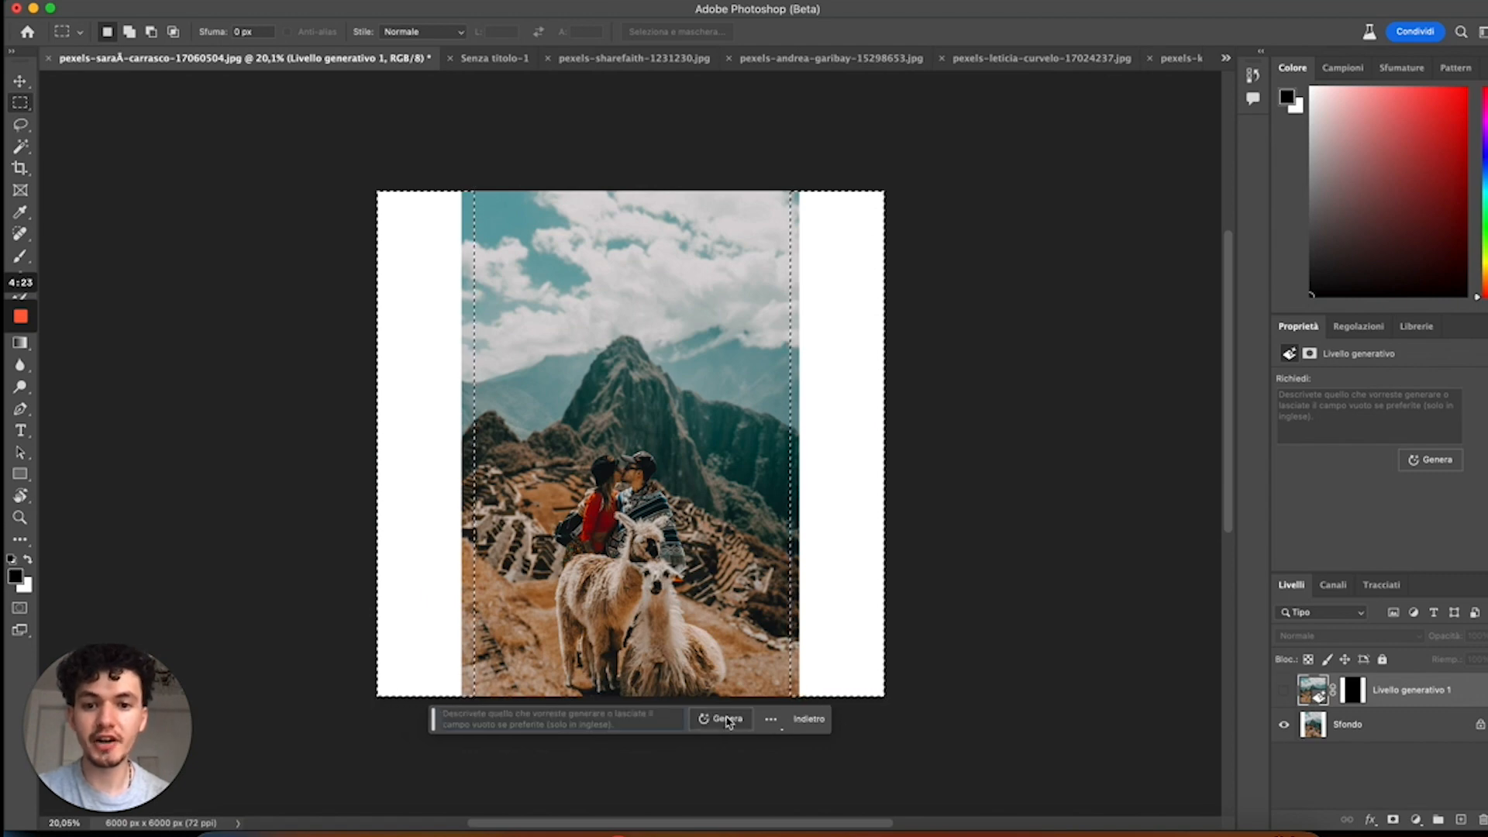
pyautogui.click(727, 719)
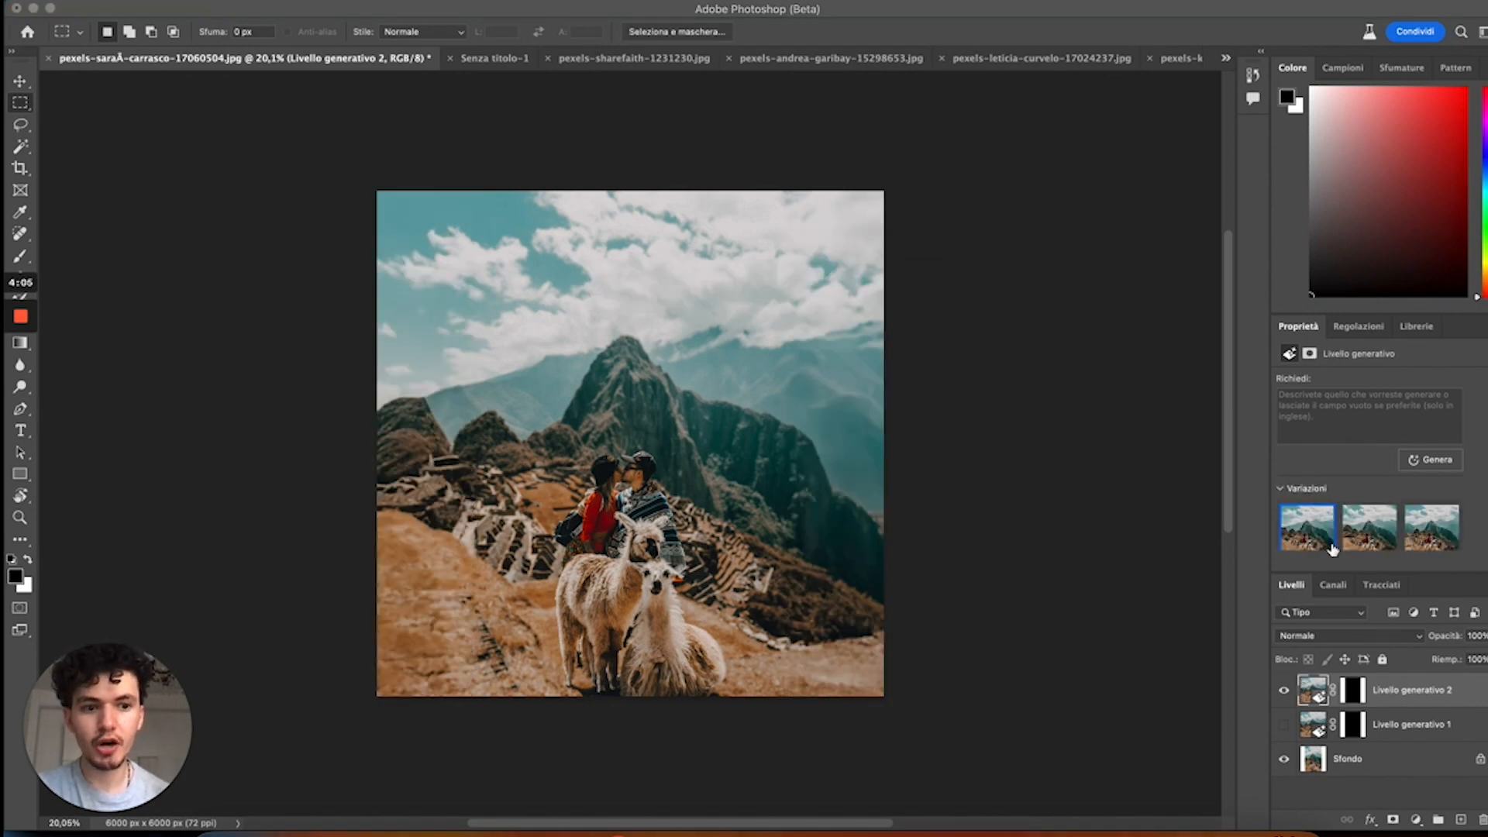
pyautogui.click(1365, 518)
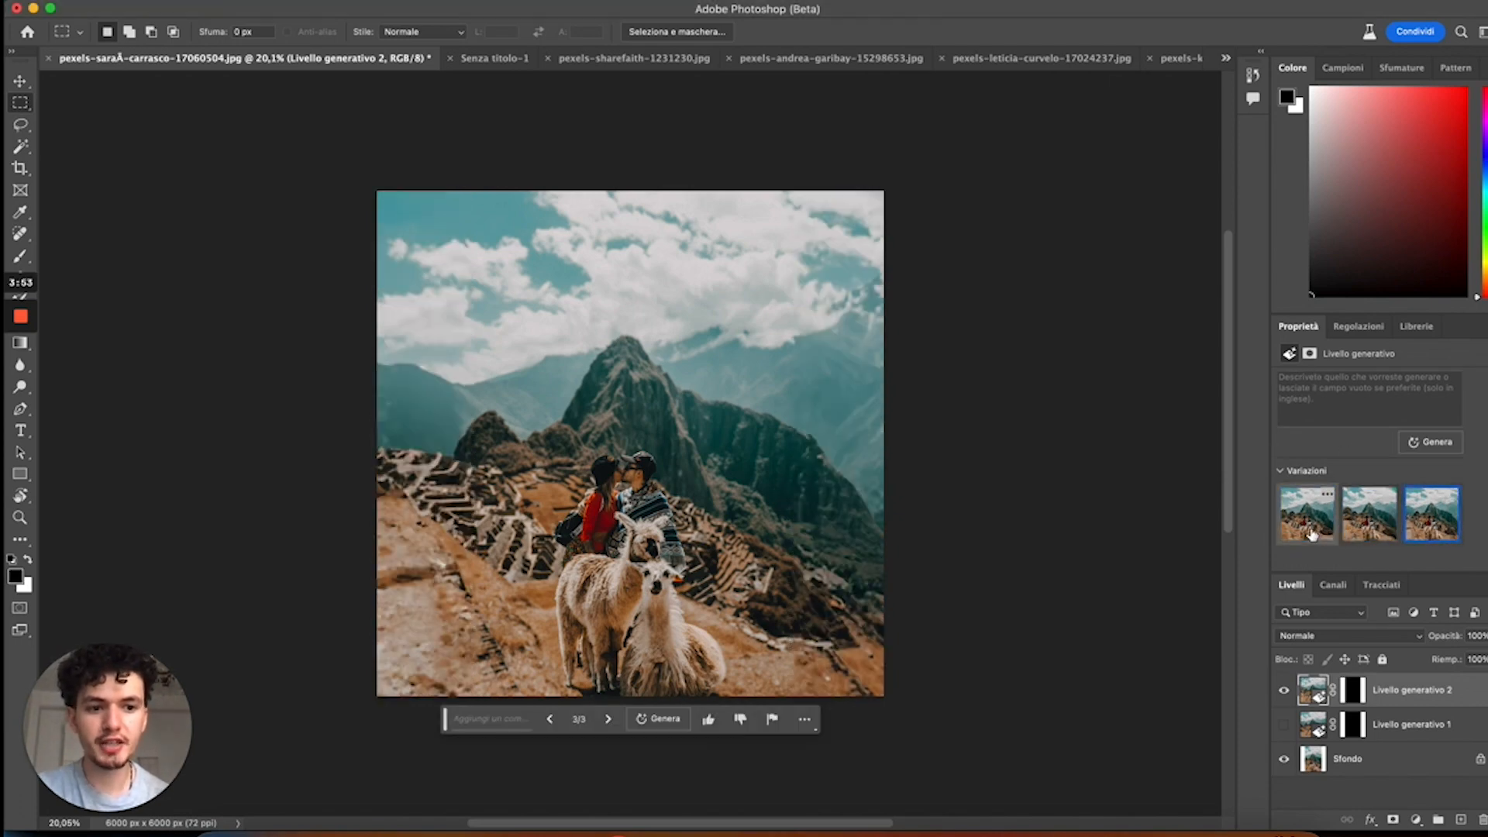
pyautogui.click(1311, 528)
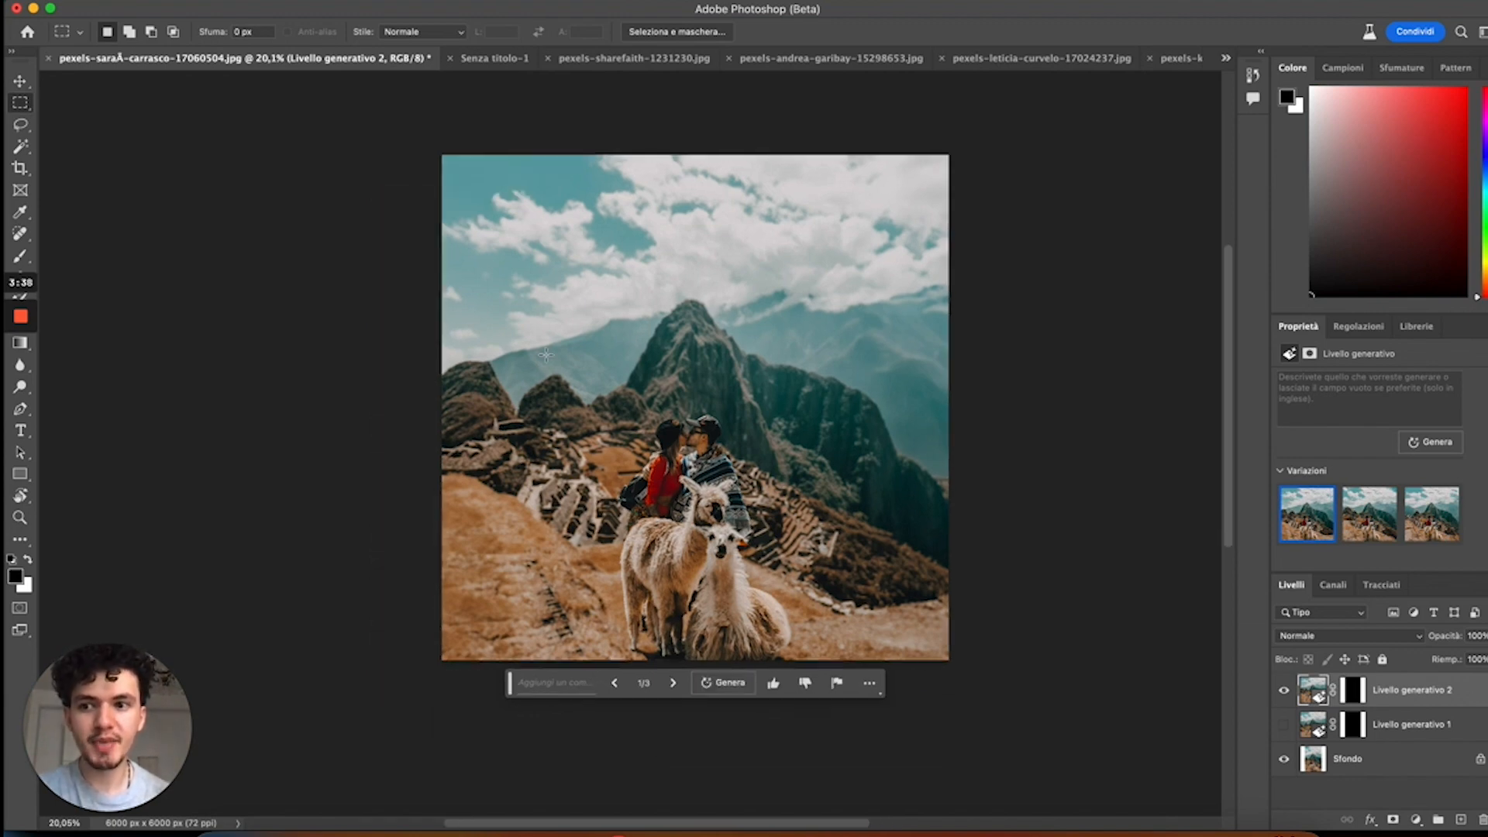
# Step: Widen the canvas to a 16:9 ratio with the Crop tool at full image height and generatively fill the added sides
pyautogui.press('c')
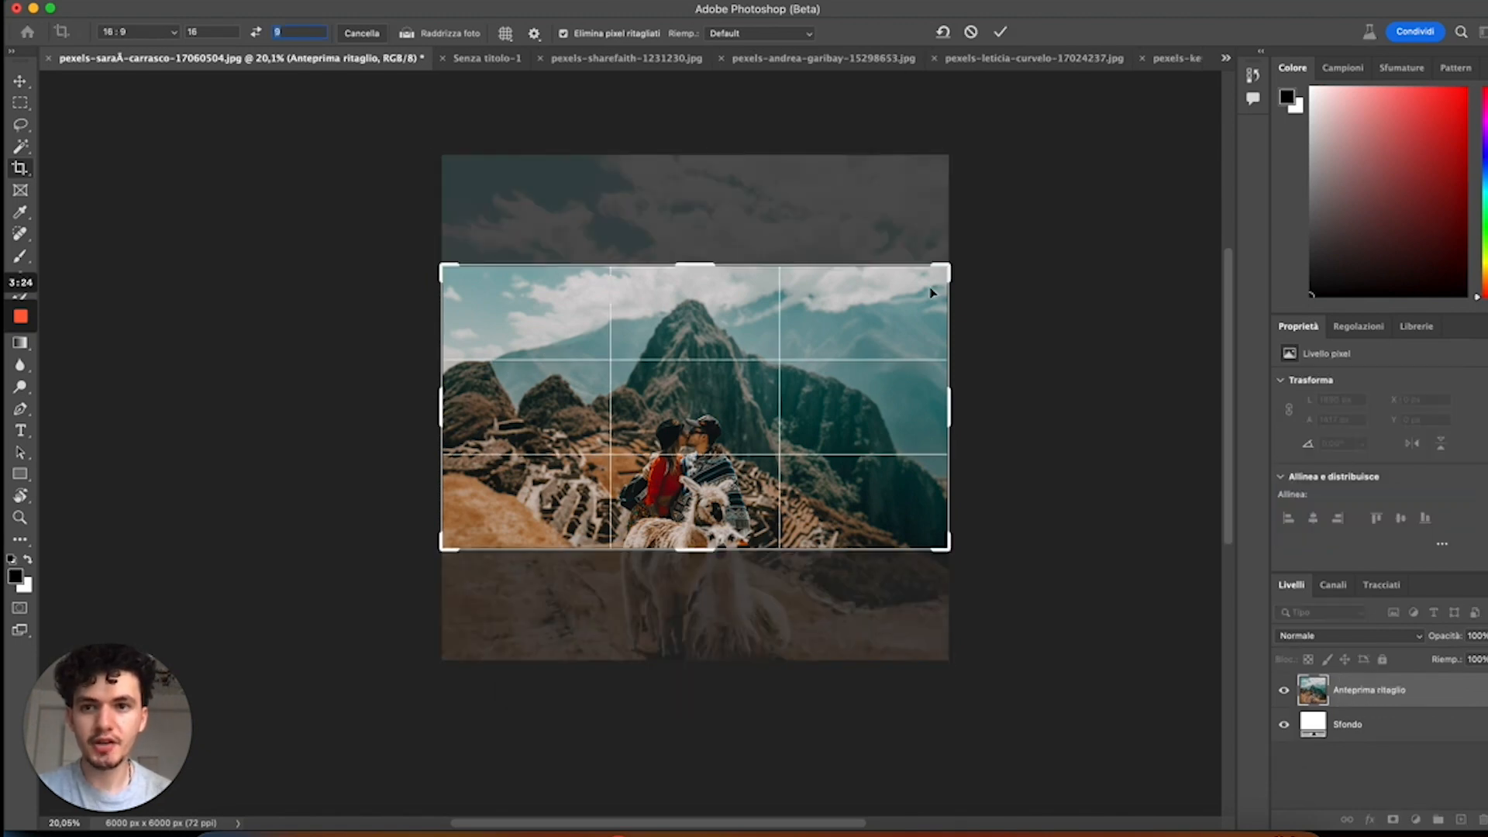
pyautogui.moveTo(945, 268); pyautogui.dragTo(1139, 142)
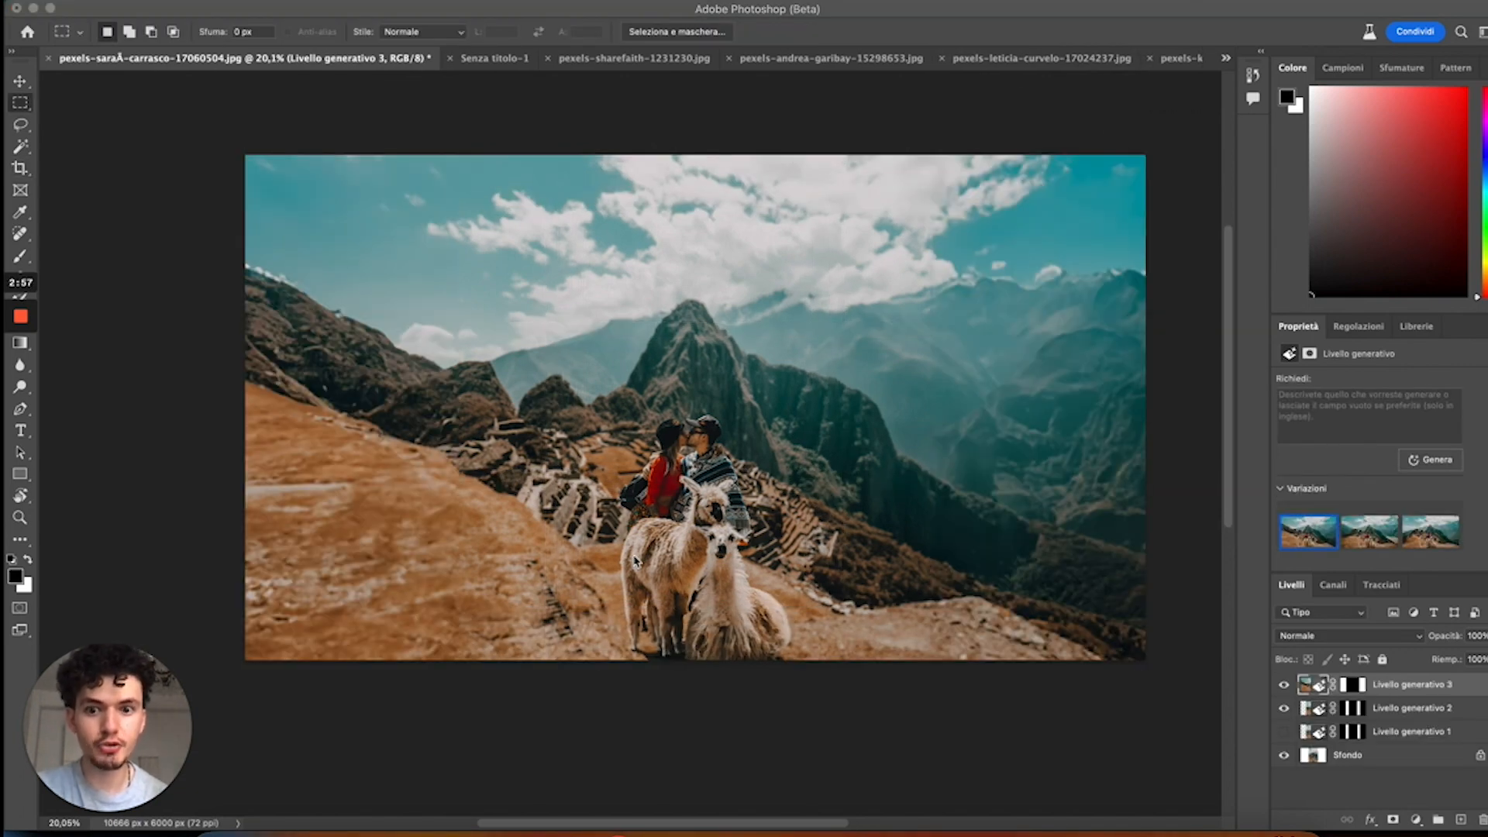
# Step: Hide the layers Livello generativo 3 and Livello generativo 2 to compare with the original photo, and show them again
pyautogui.click(1284, 687)
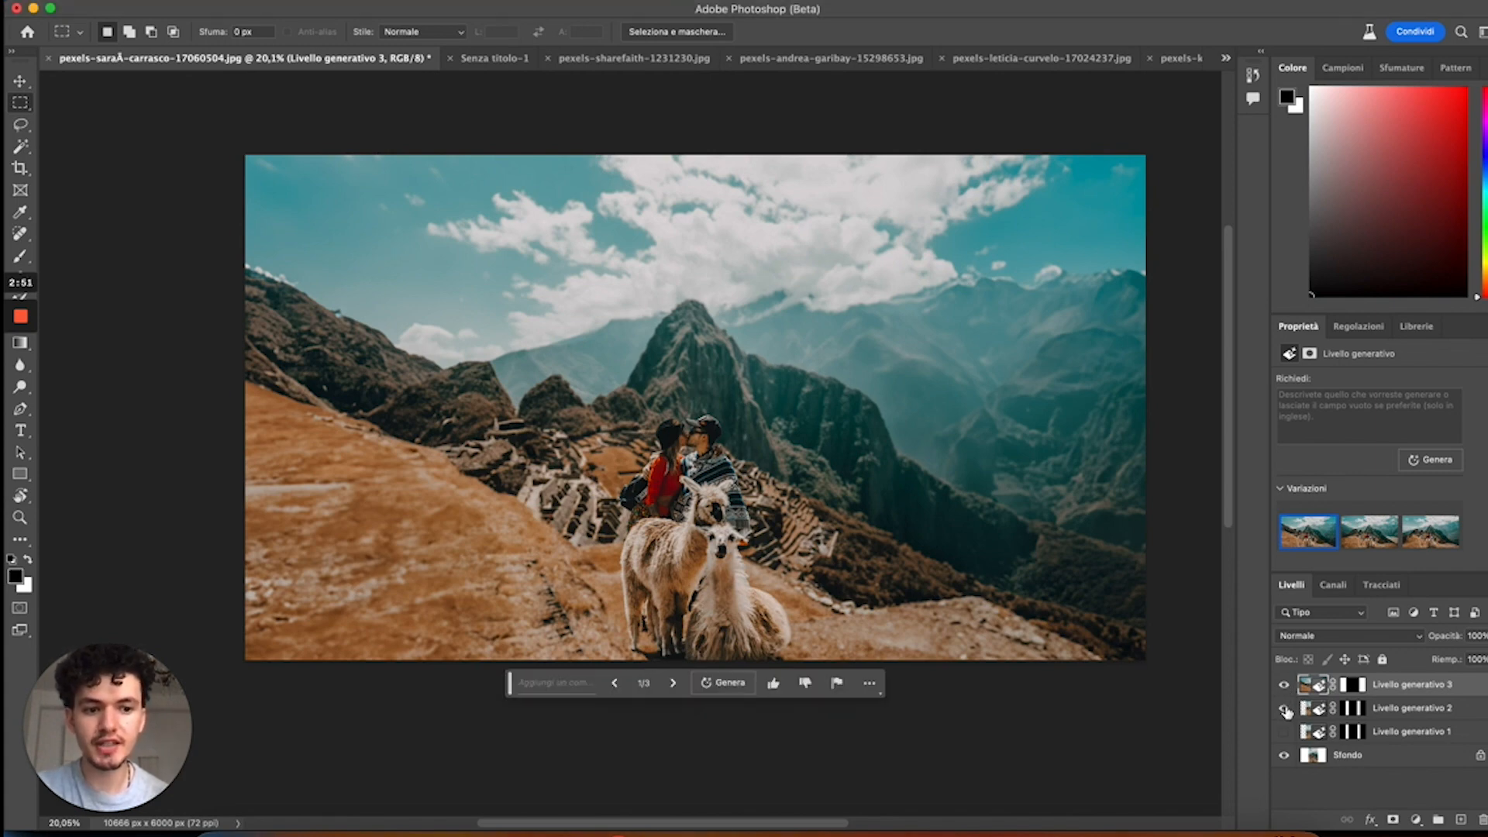
pyautogui.click(1284, 709)
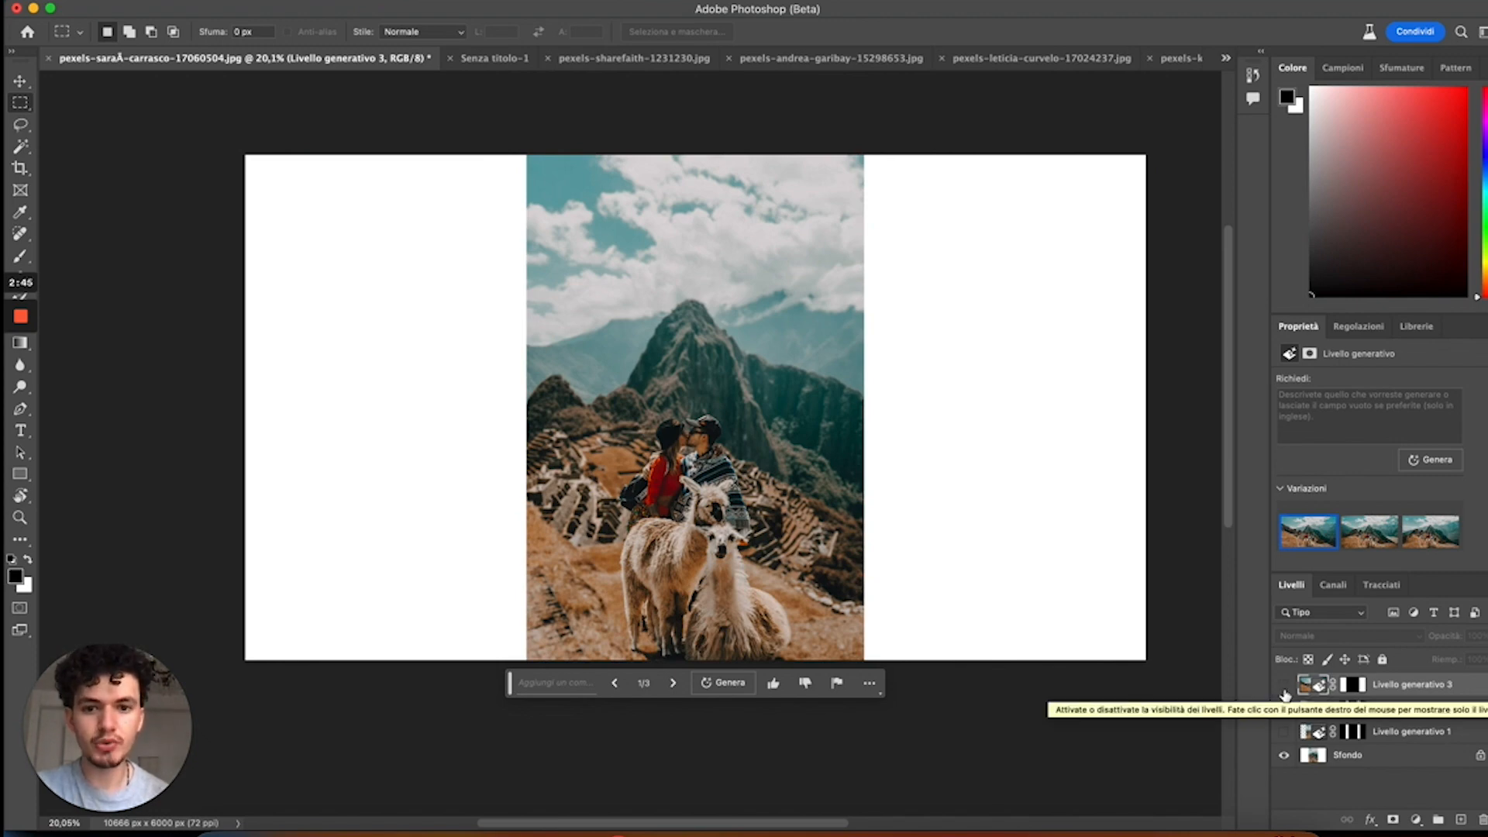
pyautogui.click(1284, 685)
pyautogui.click(1284, 708)
# Step: Switch to Creative Cloud and look up Photoshop (Beta) among the beta apps
pyautogui.press('super+Tab')
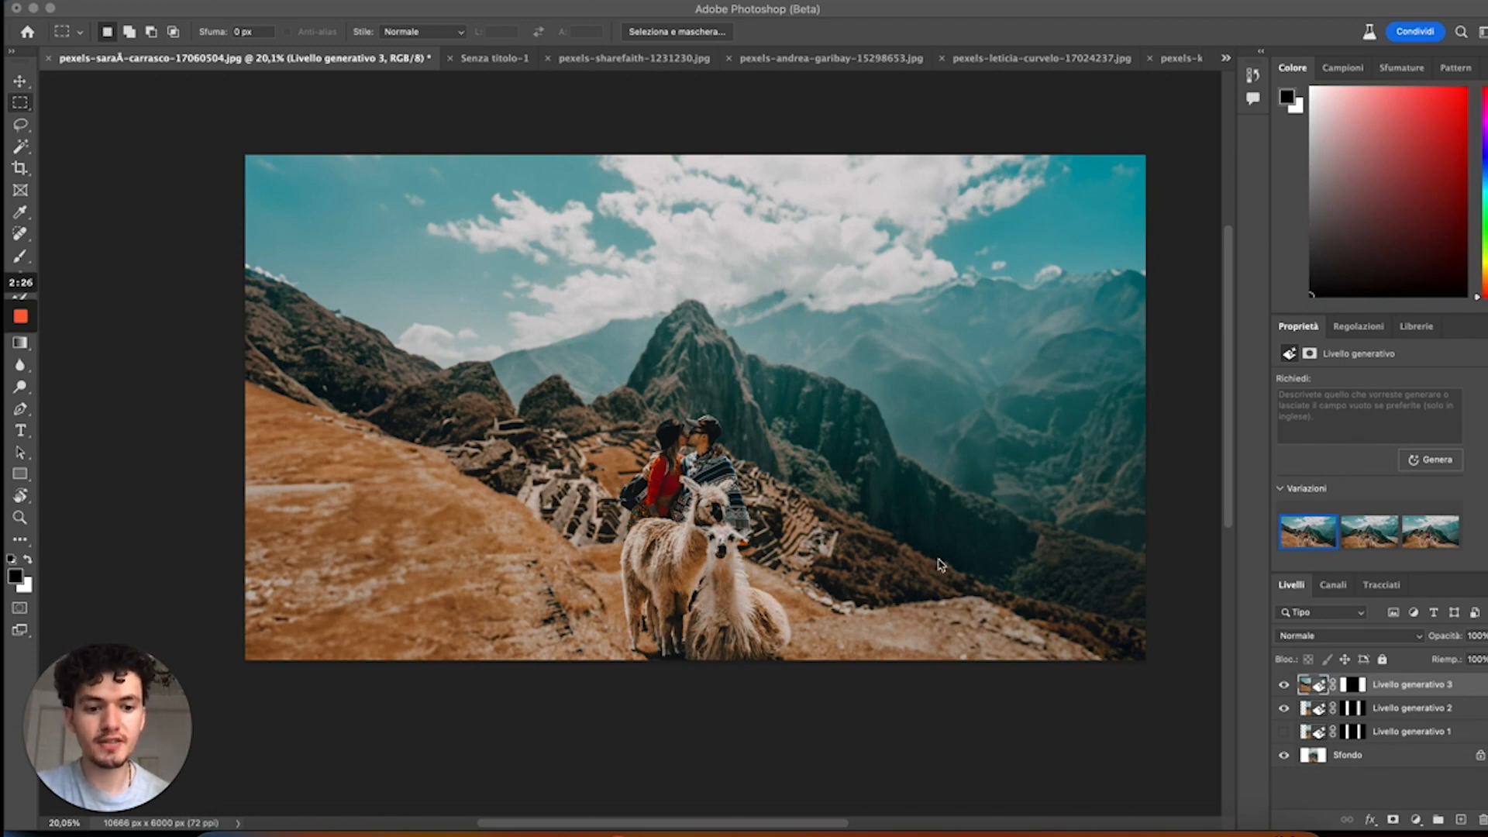
pyautogui.click(1107, 834)
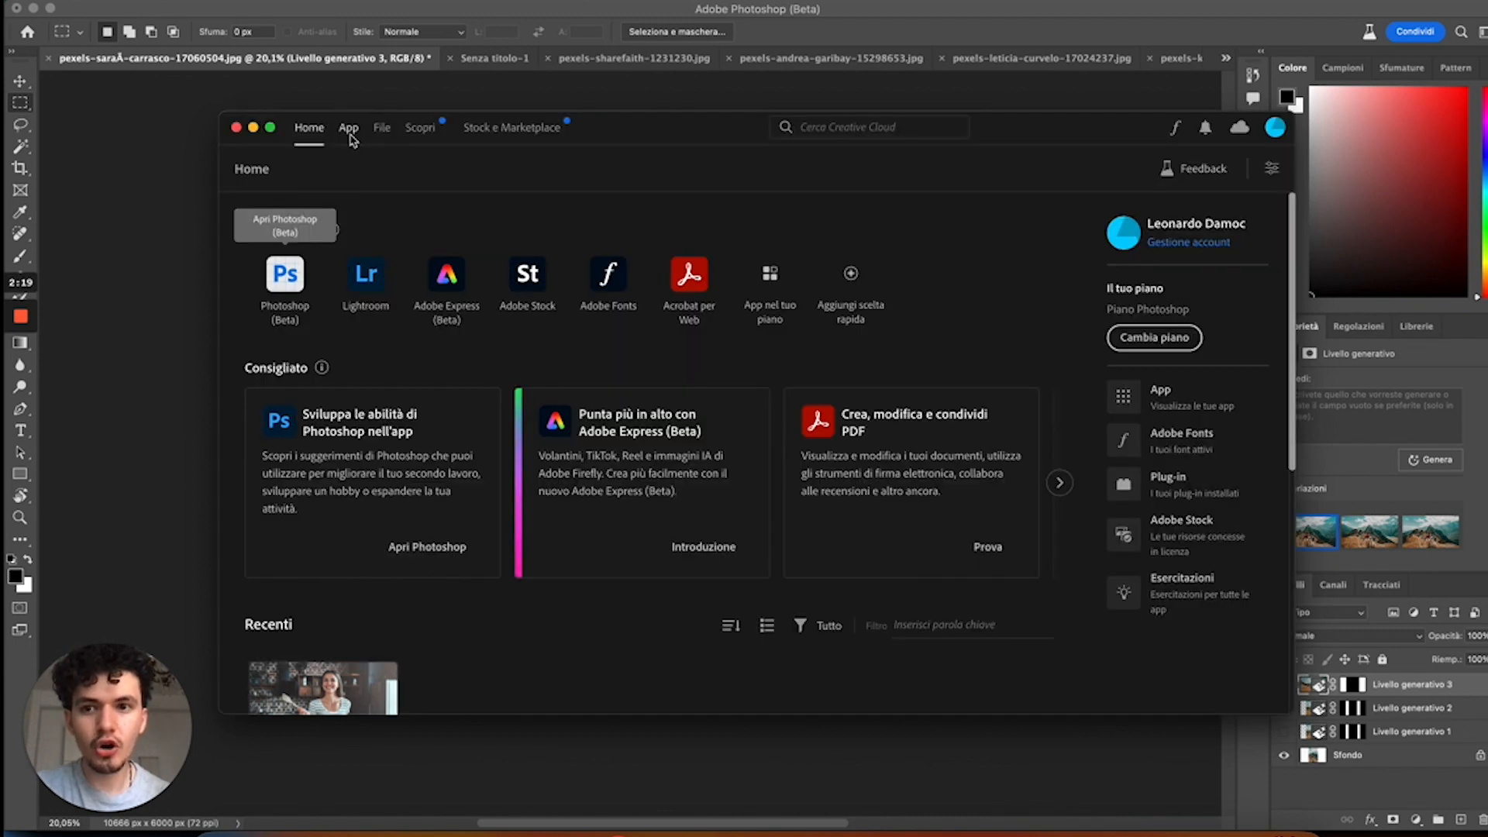
pyautogui.click(349, 129)
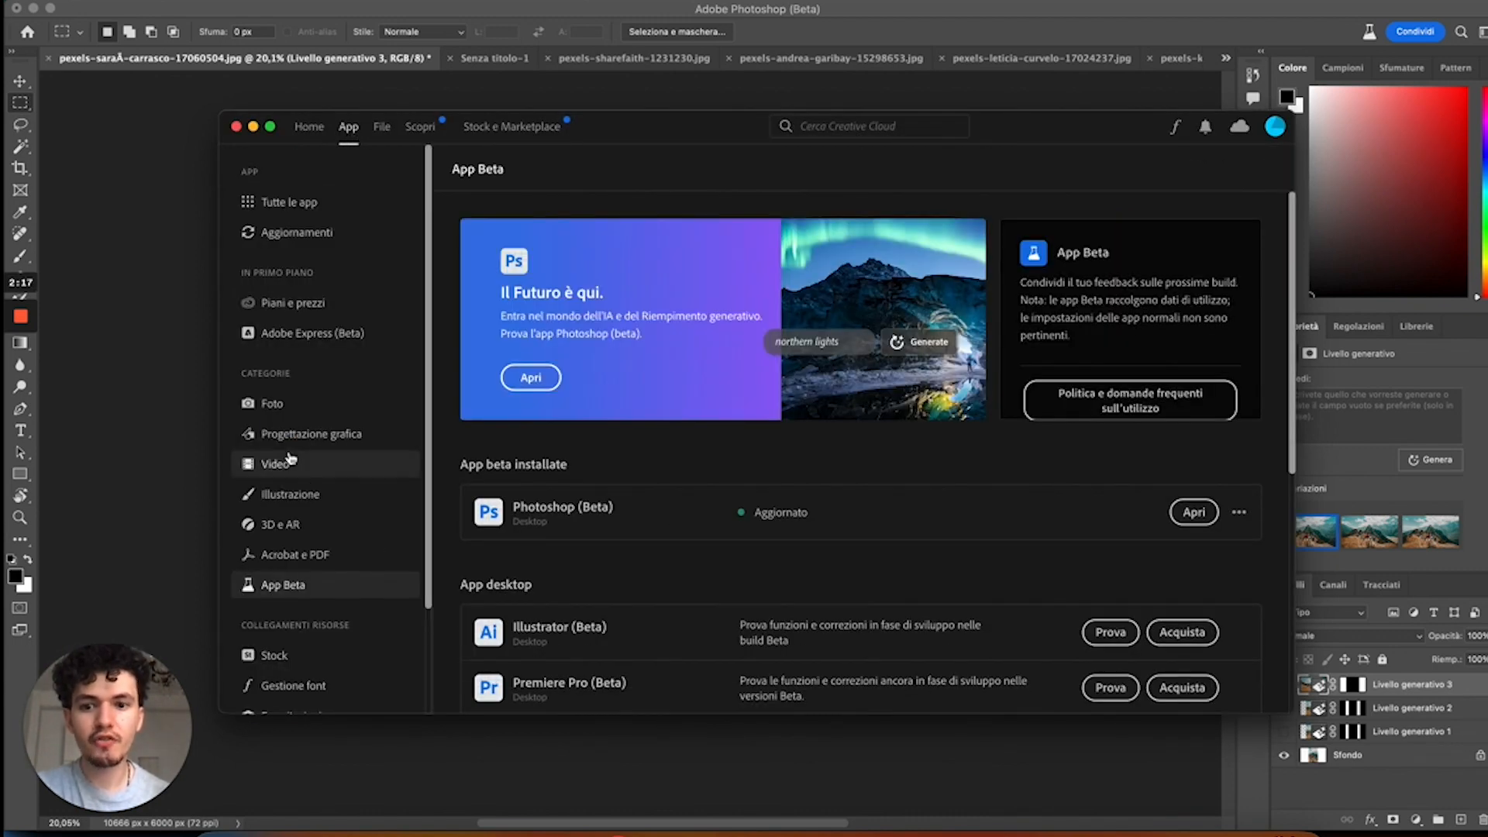
pyautogui.scroll(-1, 294, 542)
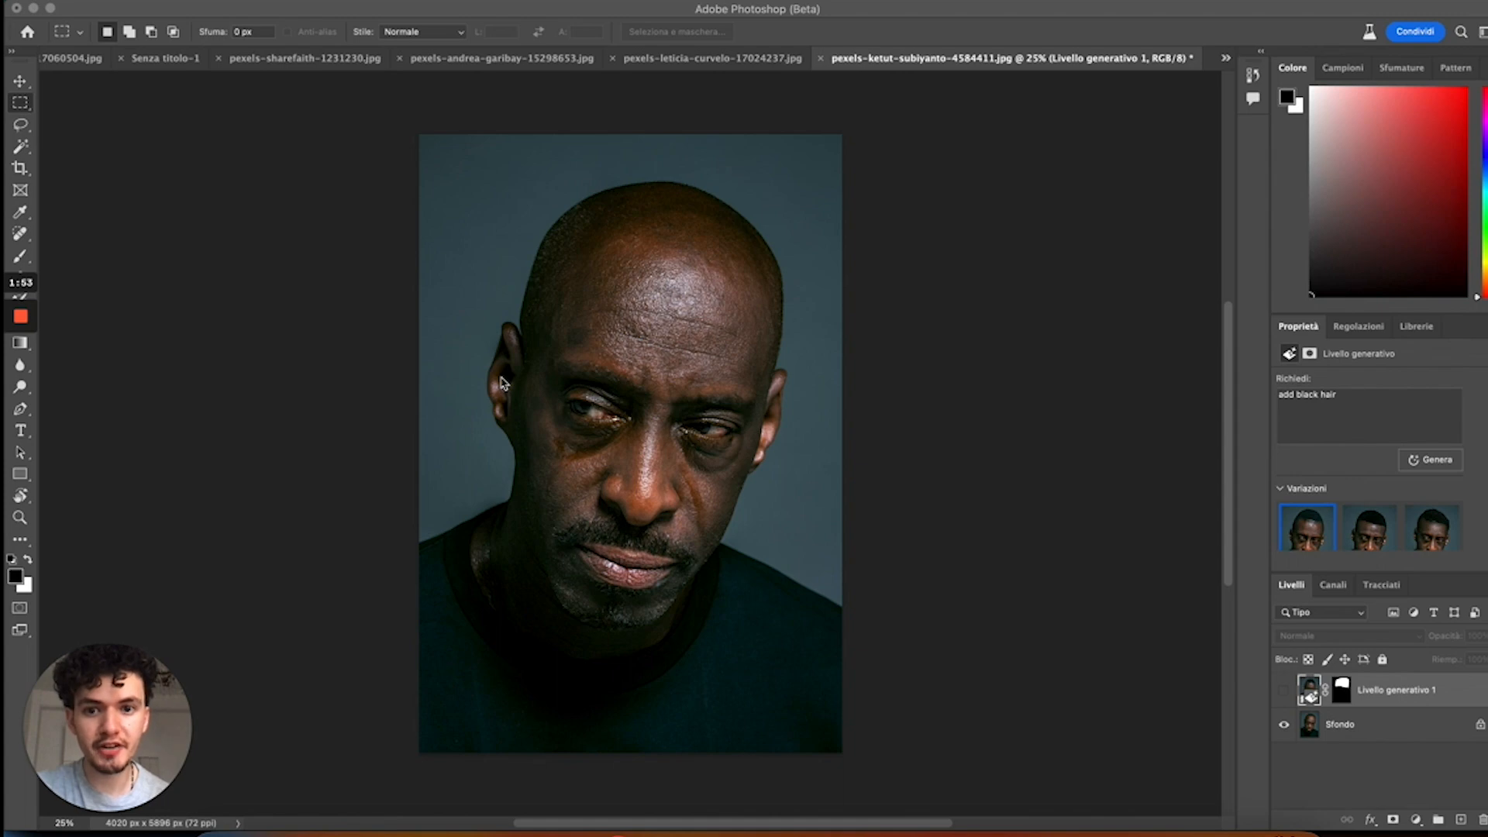
# Step: In the bald man's portrait, lasso the top of the head with some background and run Generative Fill with the prompt "add hair"
pyautogui.press('l')
pyautogui.moveTo(470, 364)
pyautogui.mouseDown()
pyautogui.moveTo(517, 399)
pyautogui.moveTo(535, 374)
pyautogui.moveTo(598, 353)
pyautogui.moveTo(774, 398)
pyautogui.moveTo(799, 386)
pyautogui.moveTo(816, 323)
pyautogui.mouseUp()
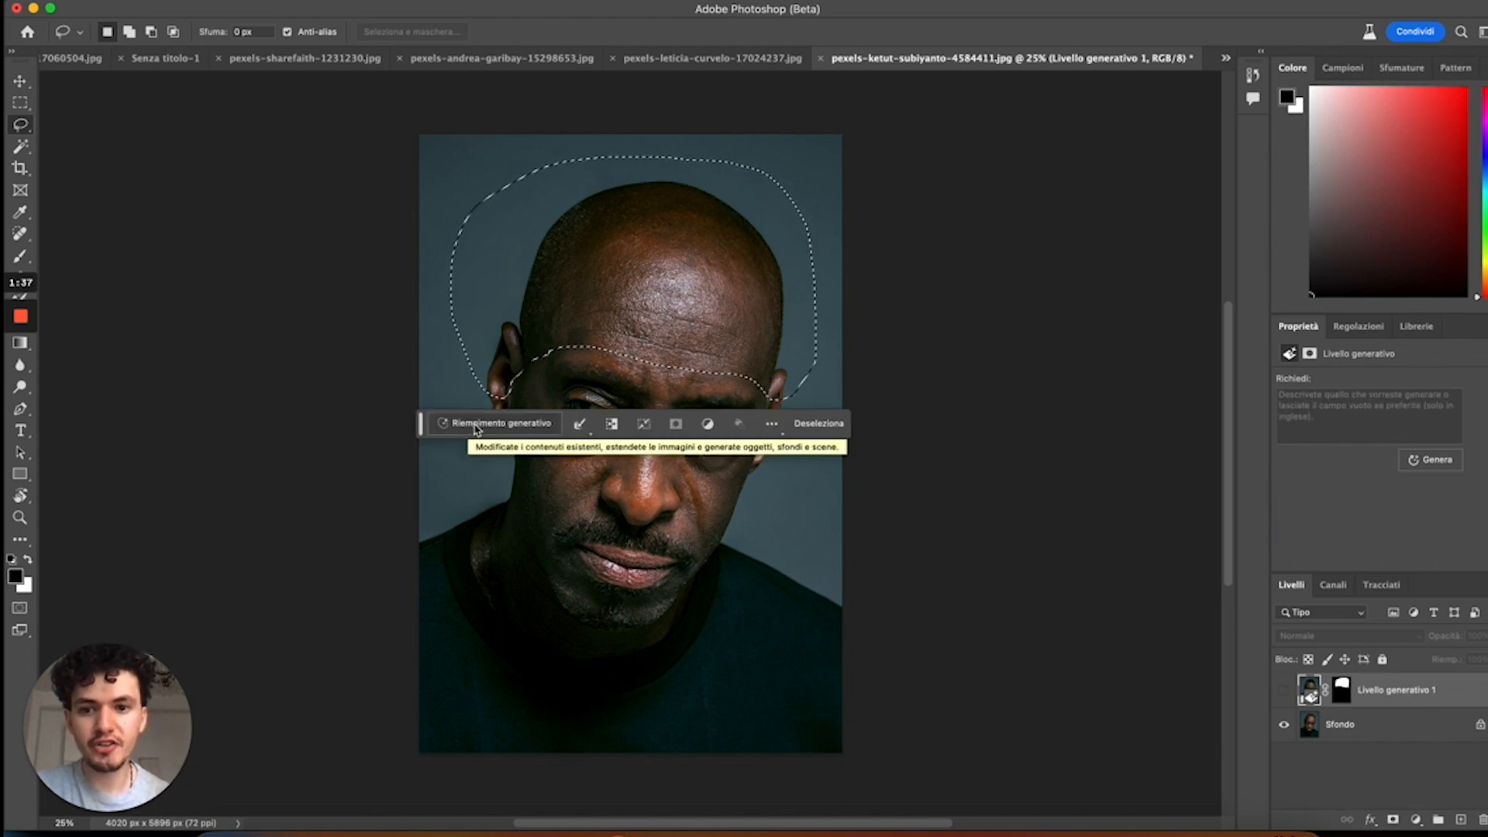
pyautogui.click(497, 424)
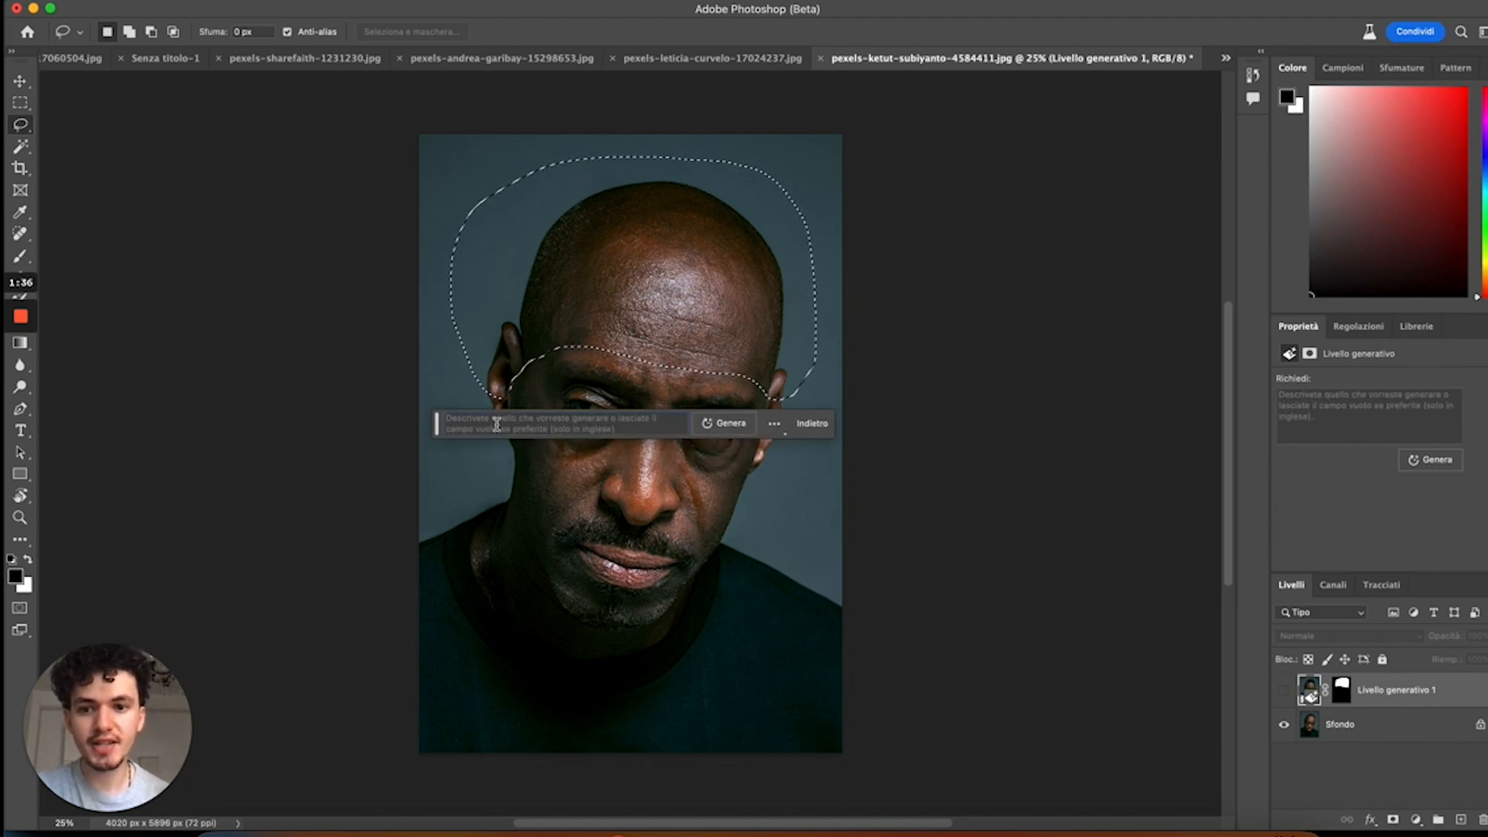
pyautogui.write('add hai')
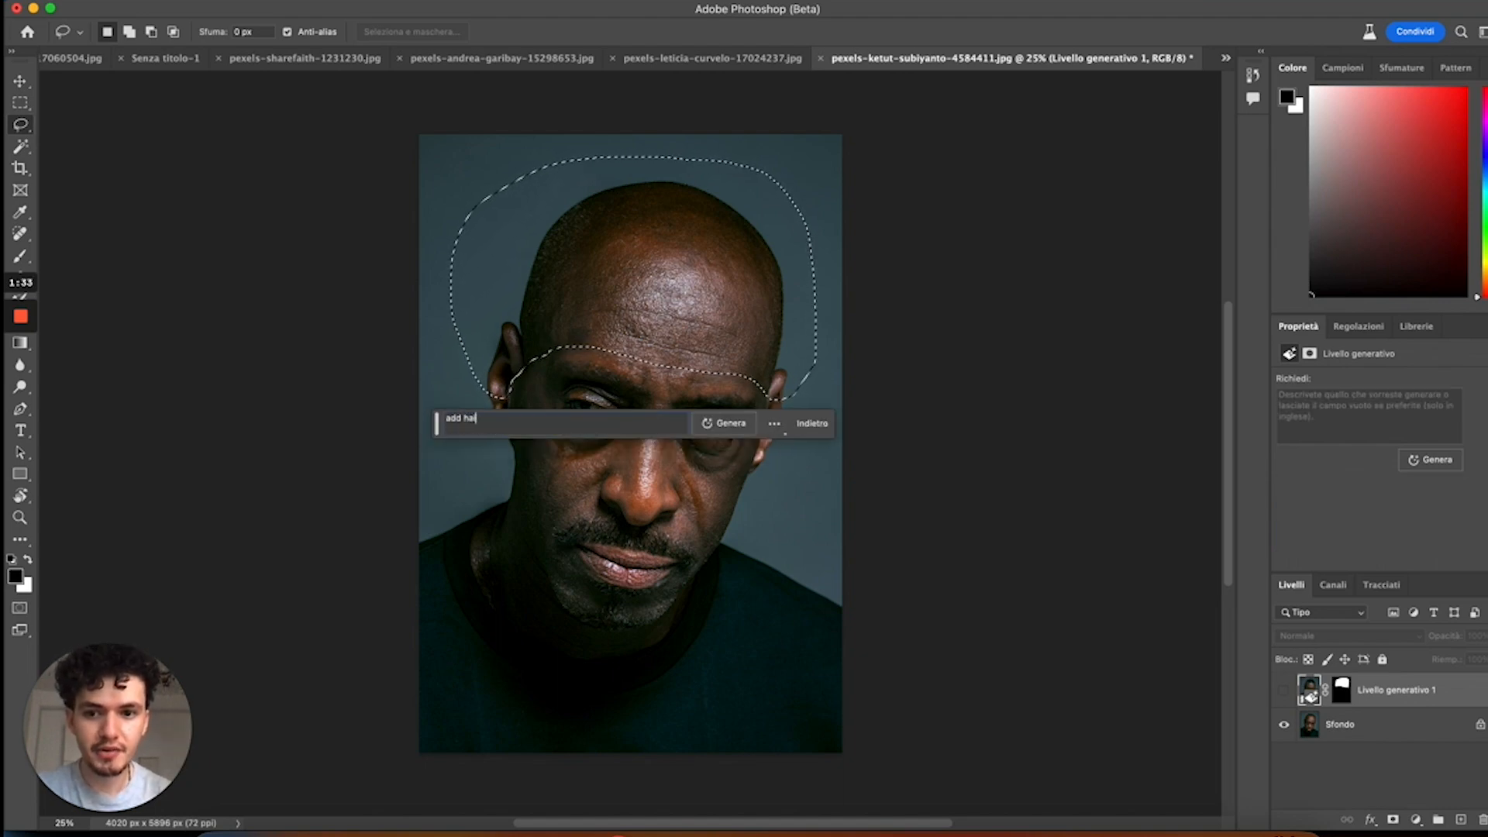
pyautogui.press('Return')
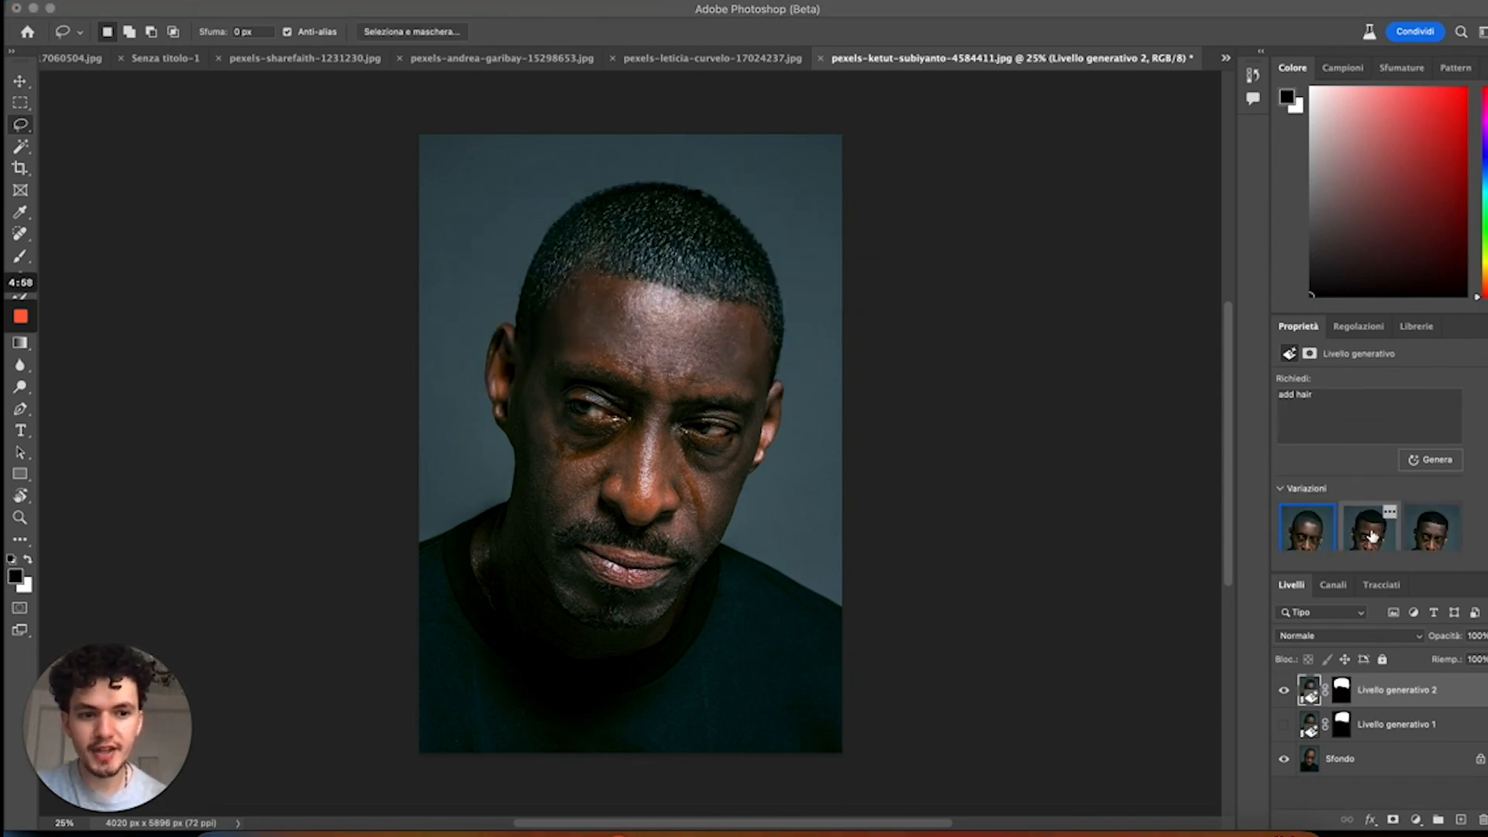
# Step: Preview the second and third hair variations and generate another set with the same prompt
pyautogui.click(1367, 536)
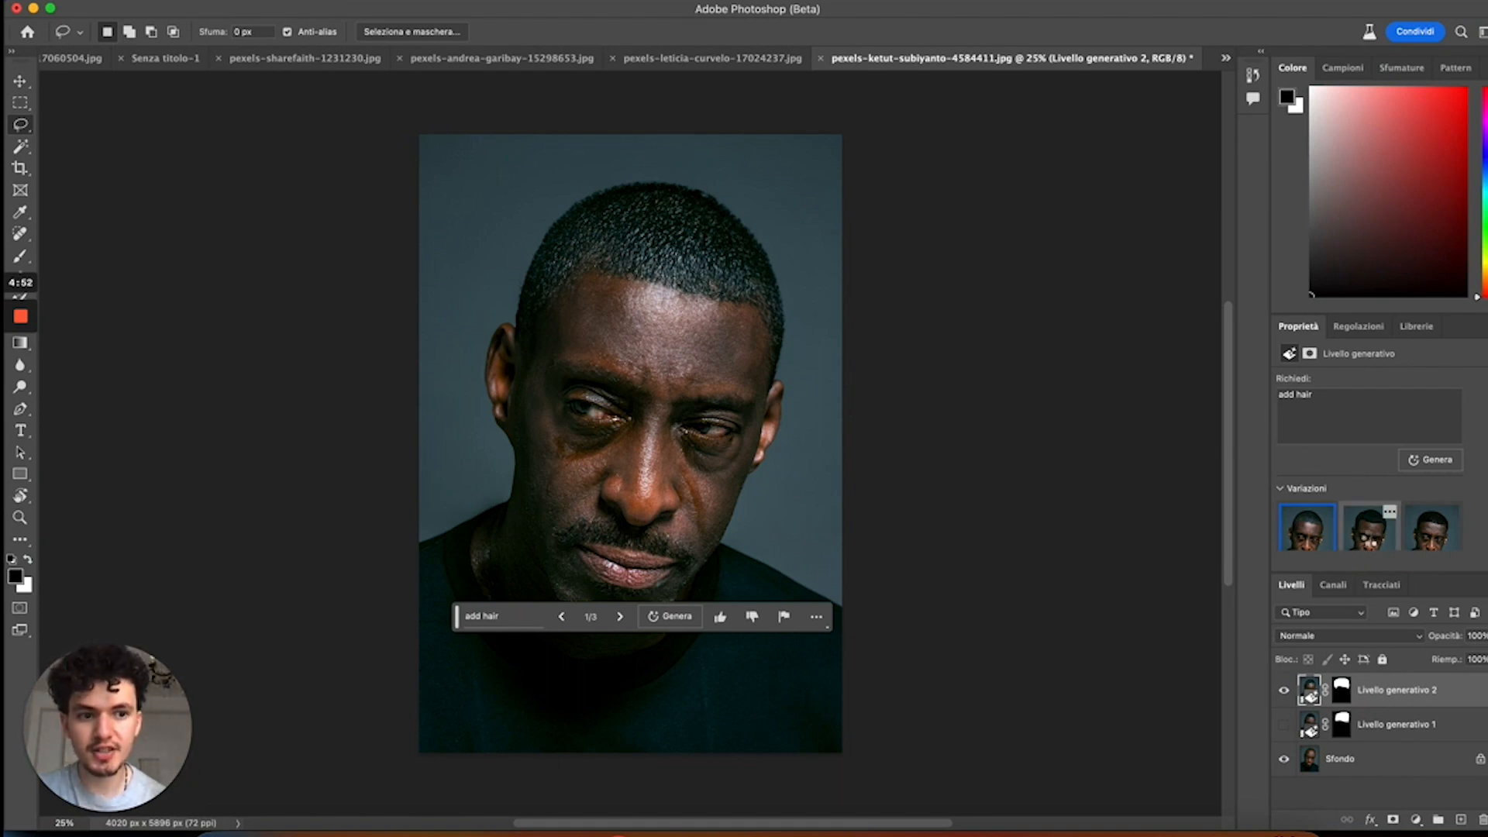
pyautogui.click(1428, 538)
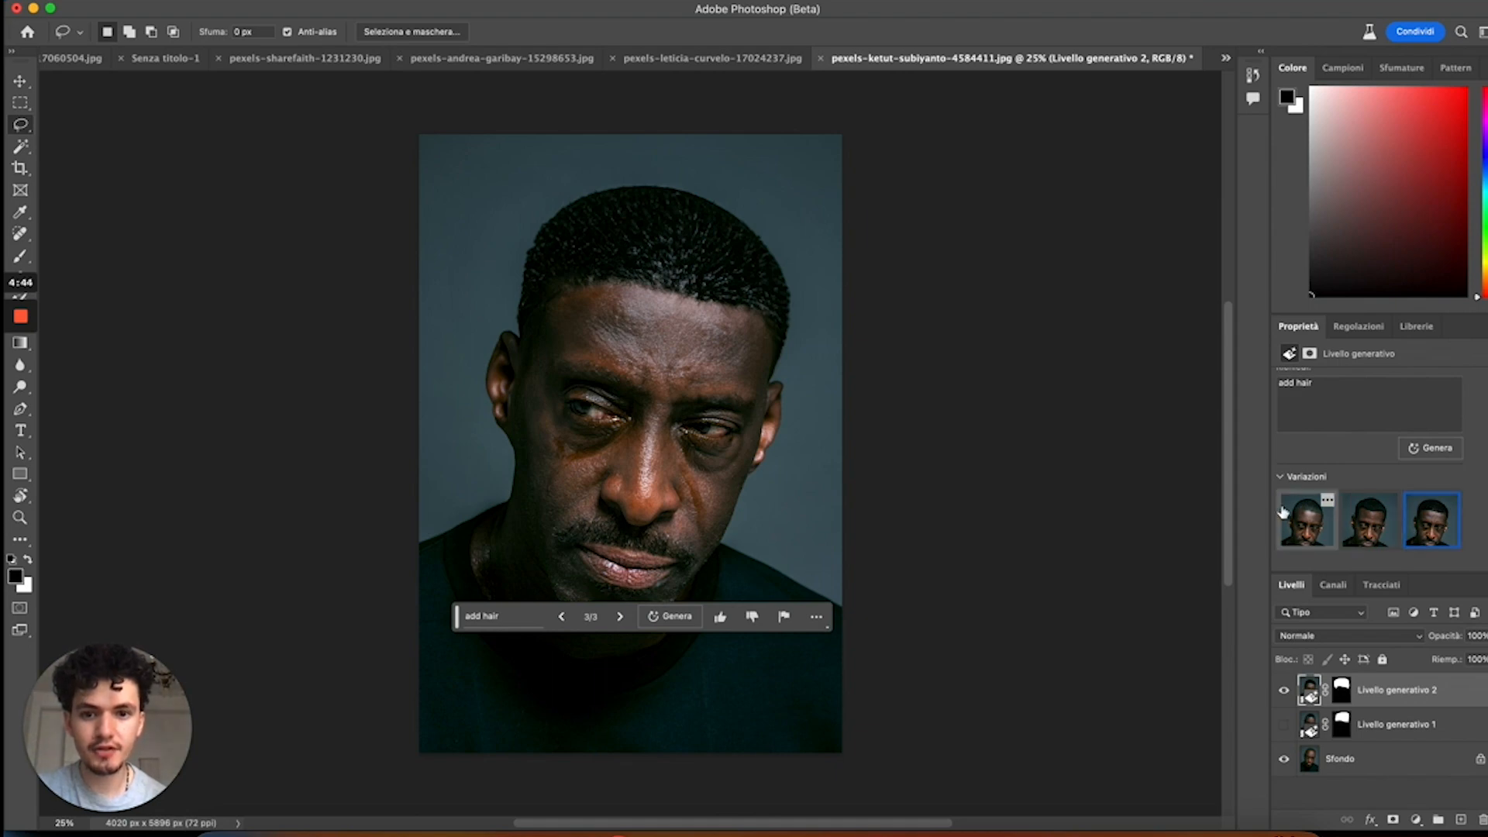
pyautogui.click(668, 616)
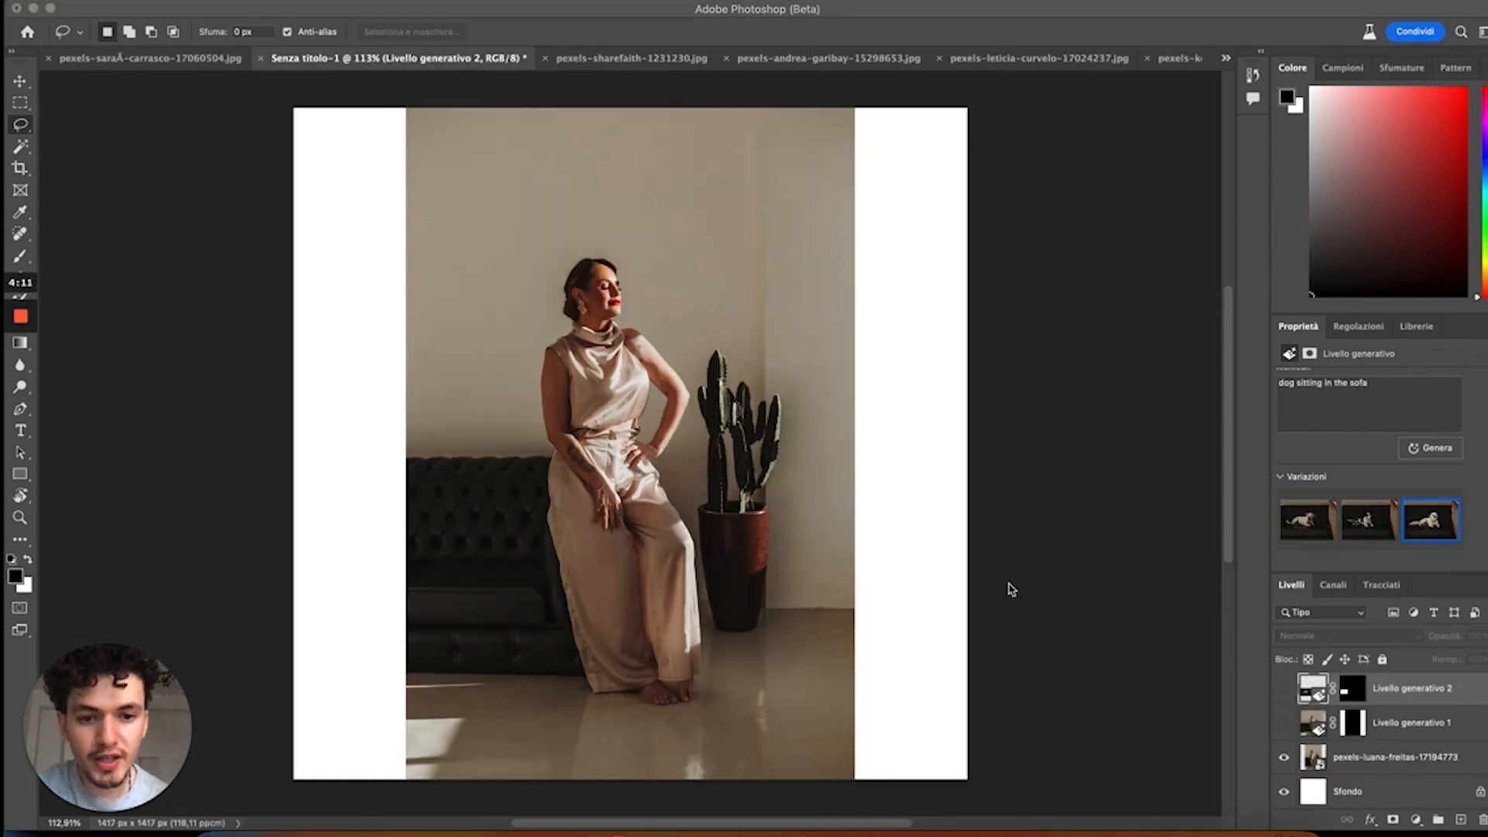
# Step: In Senza titolo-1, show the Livello generativo 1 layer, lasso an area of the sofa and generate "dog sitting on the sofa"
pyautogui.click(1286, 731)
pyautogui.click(1284, 729)
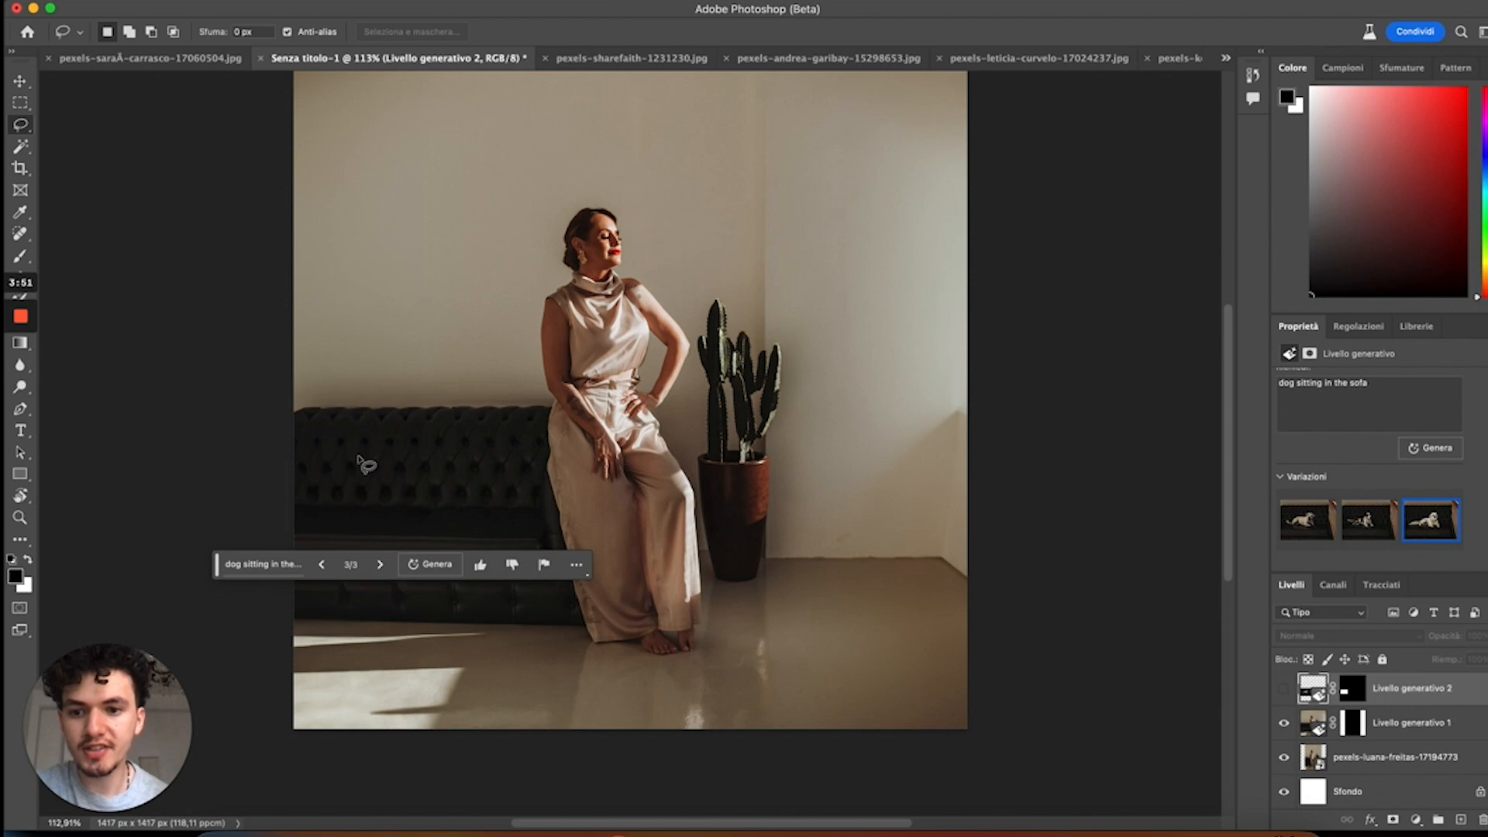
pyautogui.moveTo(393, 426)
pyautogui.mouseDown()
pyautogui.moveTo(328, 503)
pyautogui.moveTo(341, 521)
pyautogui.moveTo(498, 510)
pyautogui.moveTo(497, 477)
pyautogui.moveTo(461, 450)
pyautogui.mouseUp()
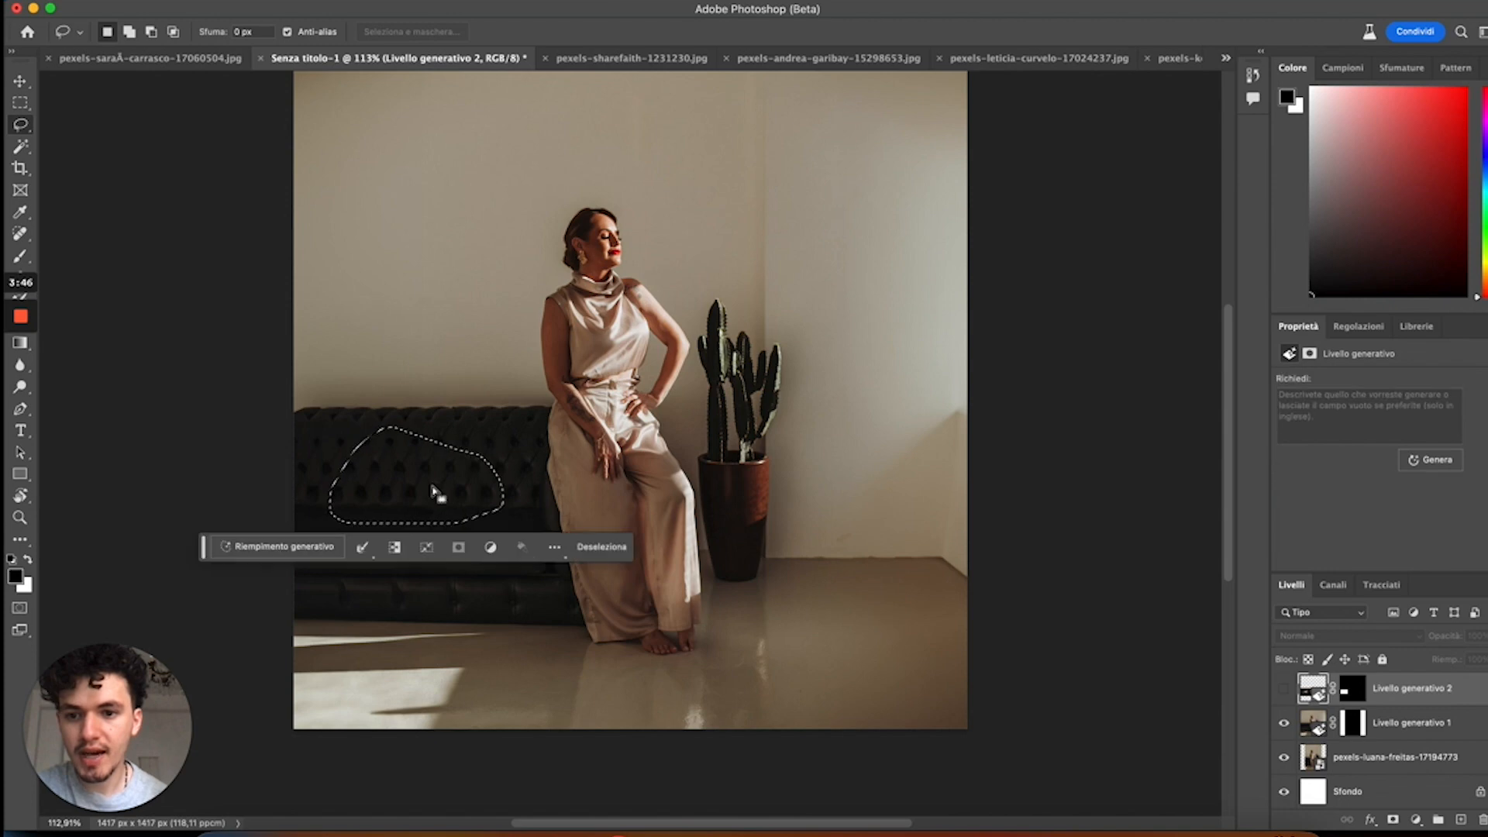
pyautogui.click(320, 553)
pyautogui.write('dog sitting')
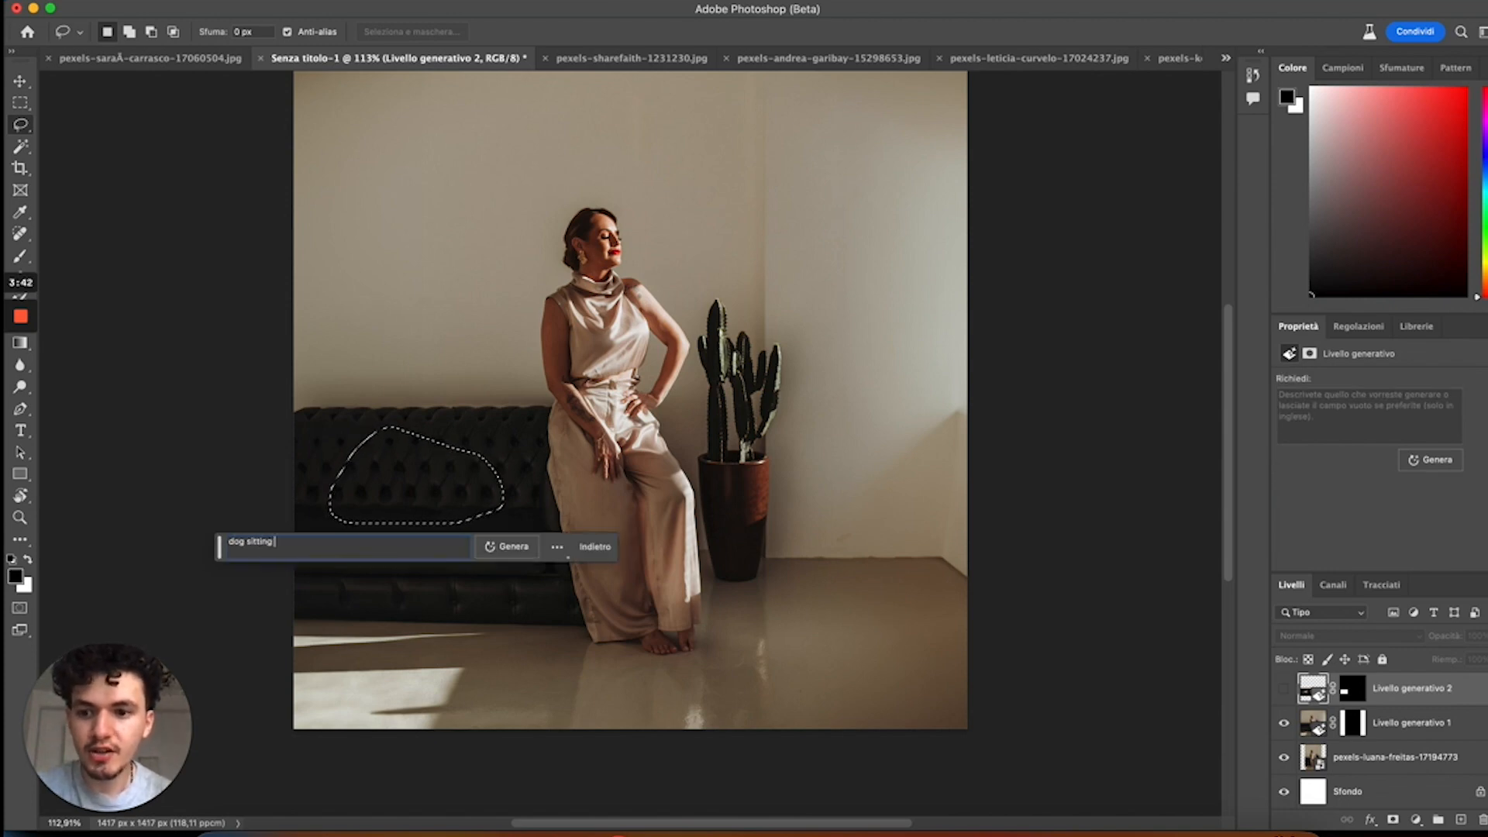
pyautogui.write(' on the sofa')
pyautogui.press('Return')
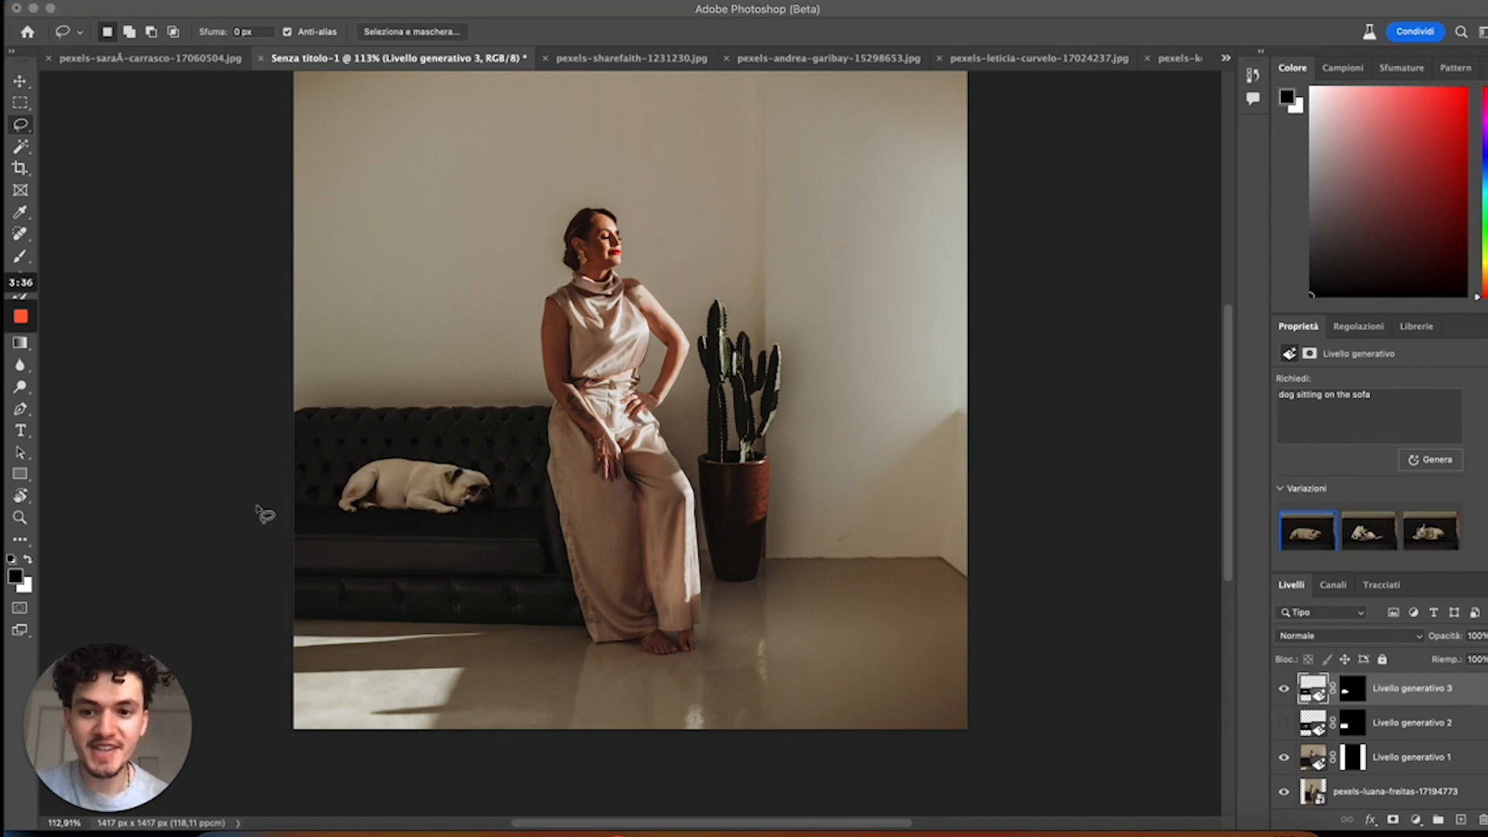
# Step: Browse the dog variations, generate another set with the same prompt and choose the sleeping pug
pyautogui.click(1368, 545)
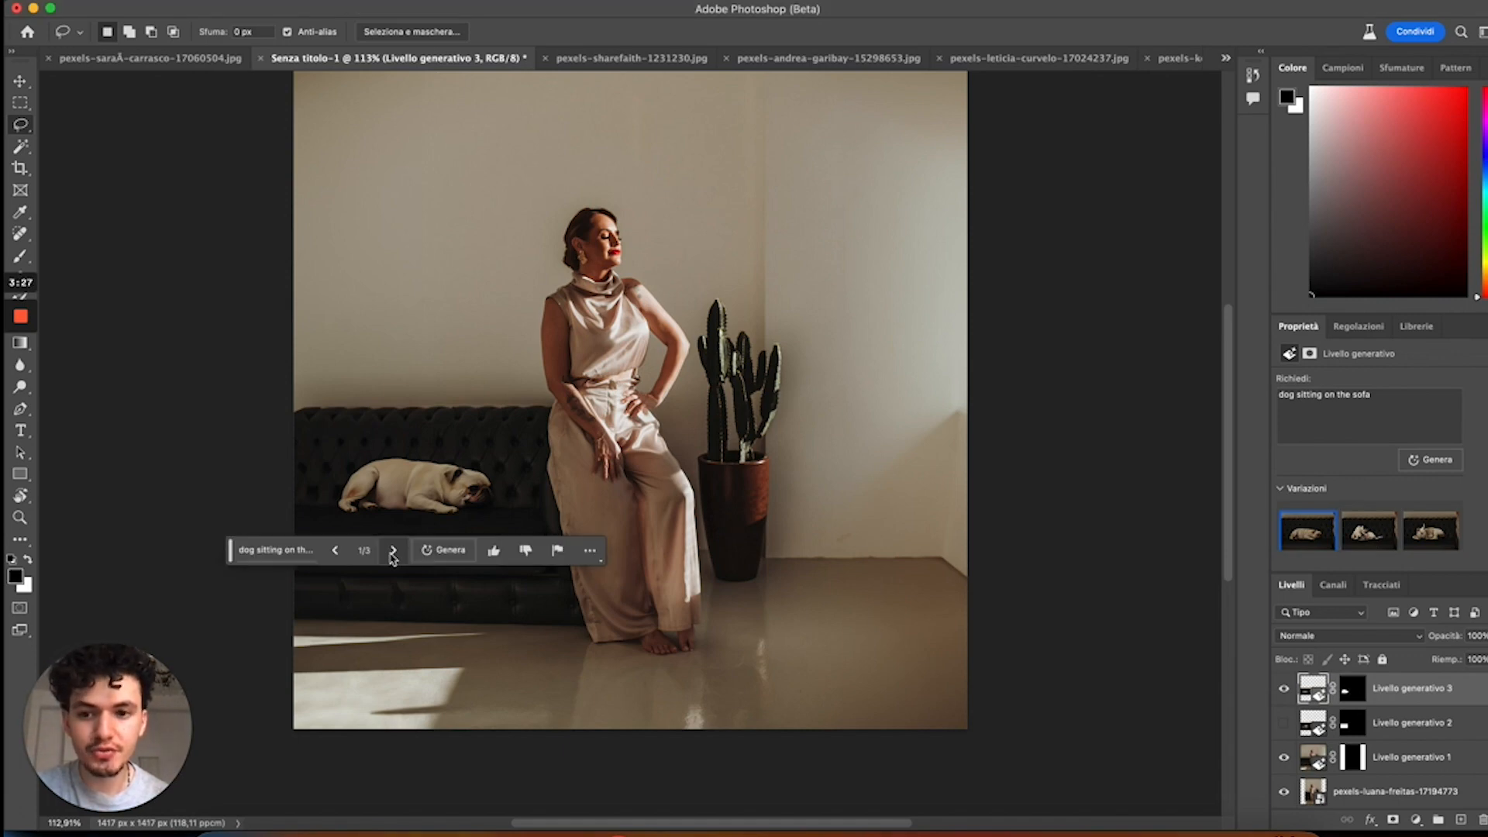
pyautogui.click(393, 550)
pyautogui.click(393, 550)
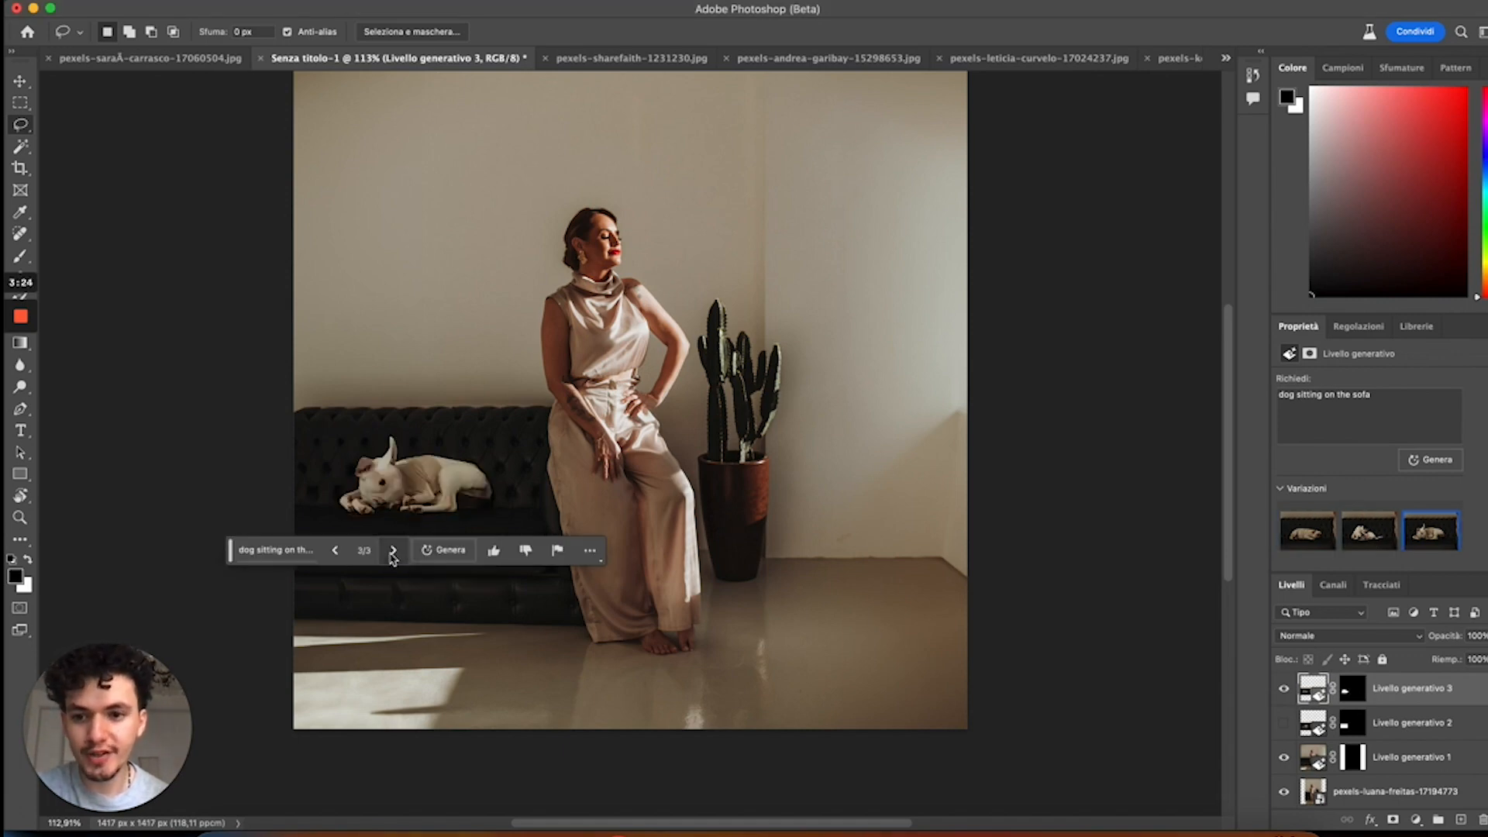
pyautogui.scroll(5, 357, 496)
pyautogui.scroll(-4, 353, 496)
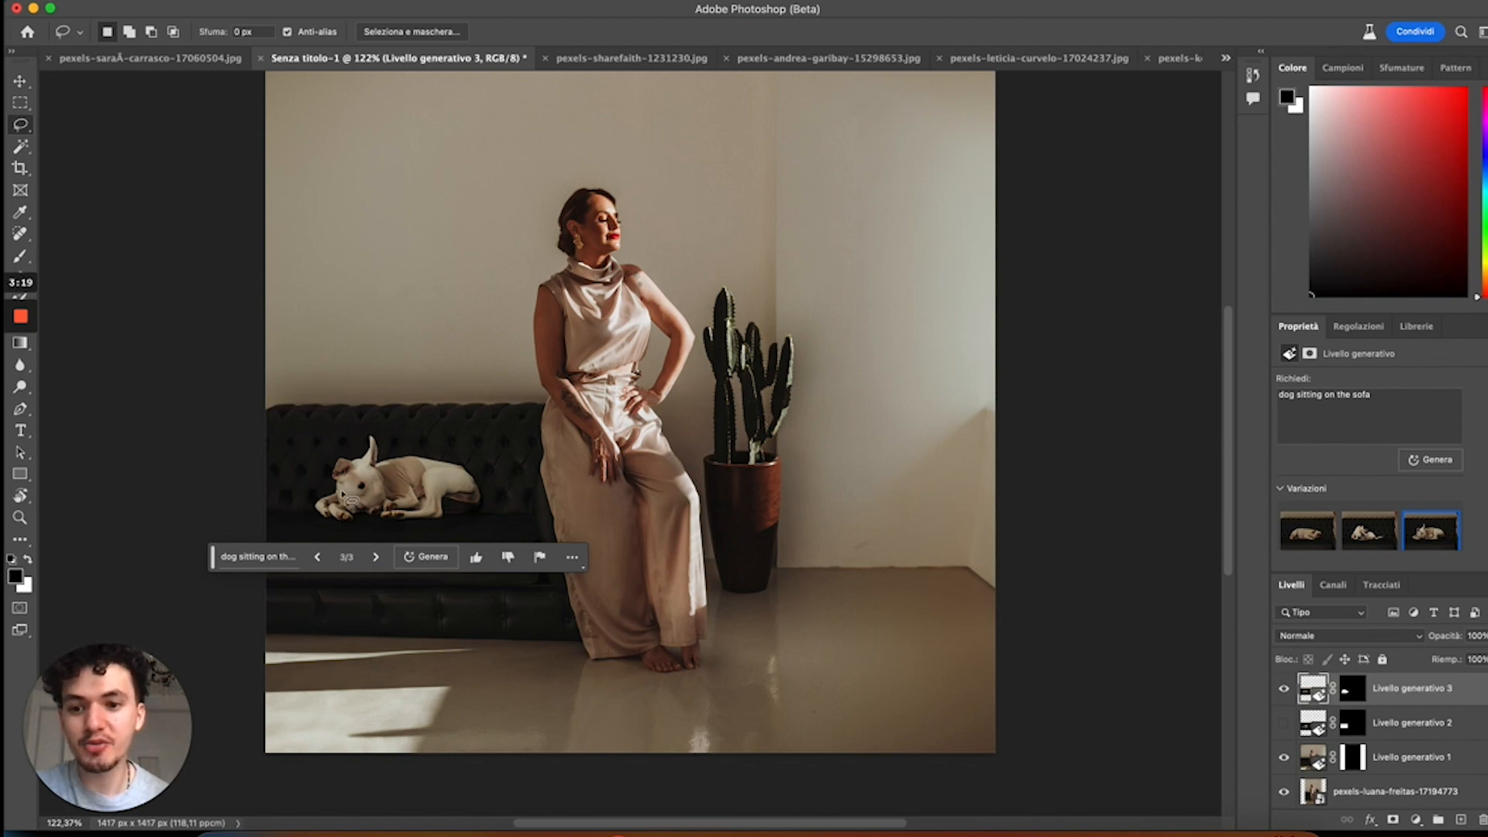
pyautogui.click(426, 562)
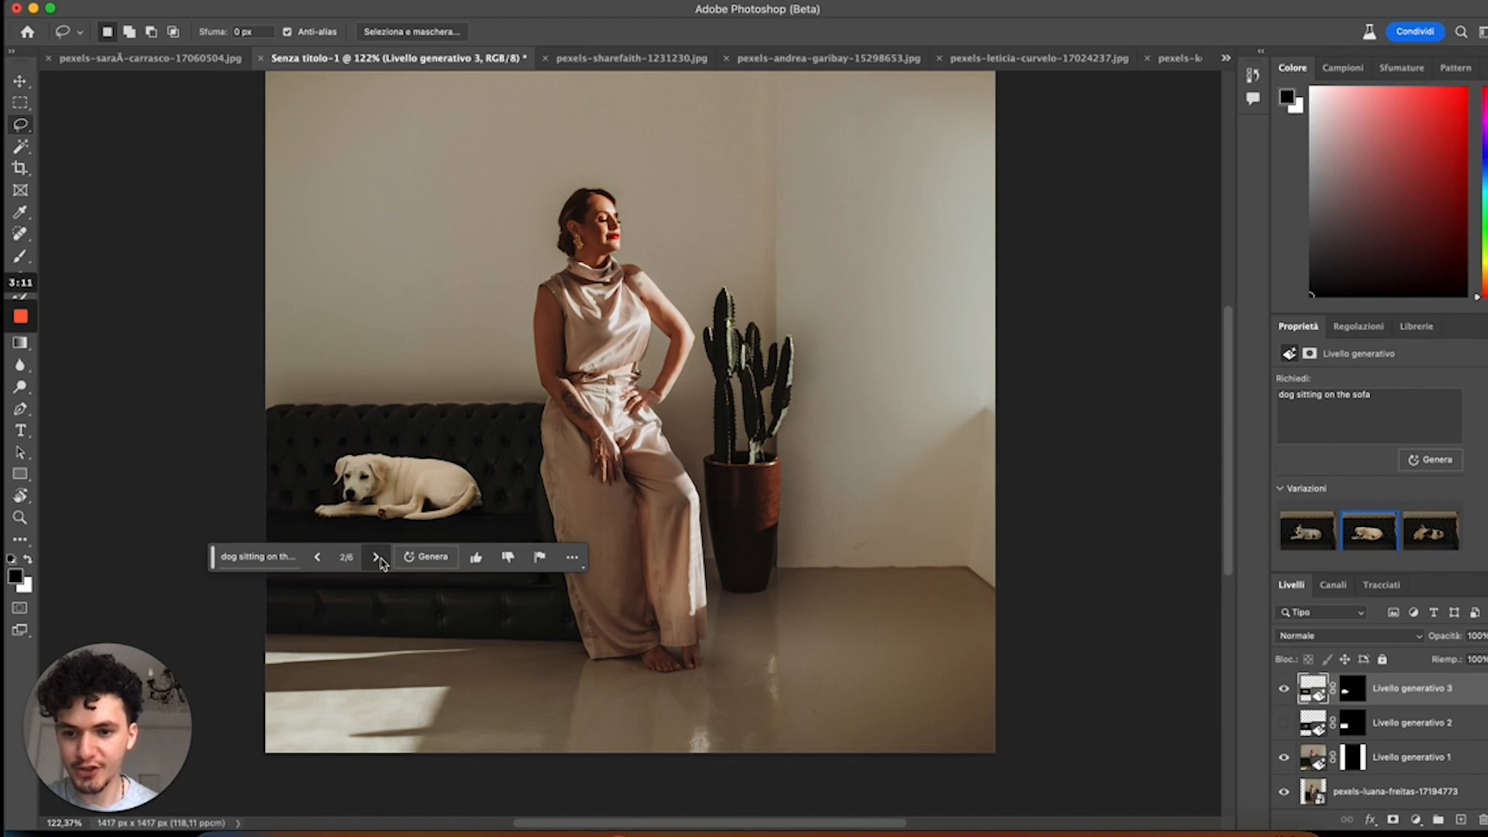
pyautogui.click(377, 558)
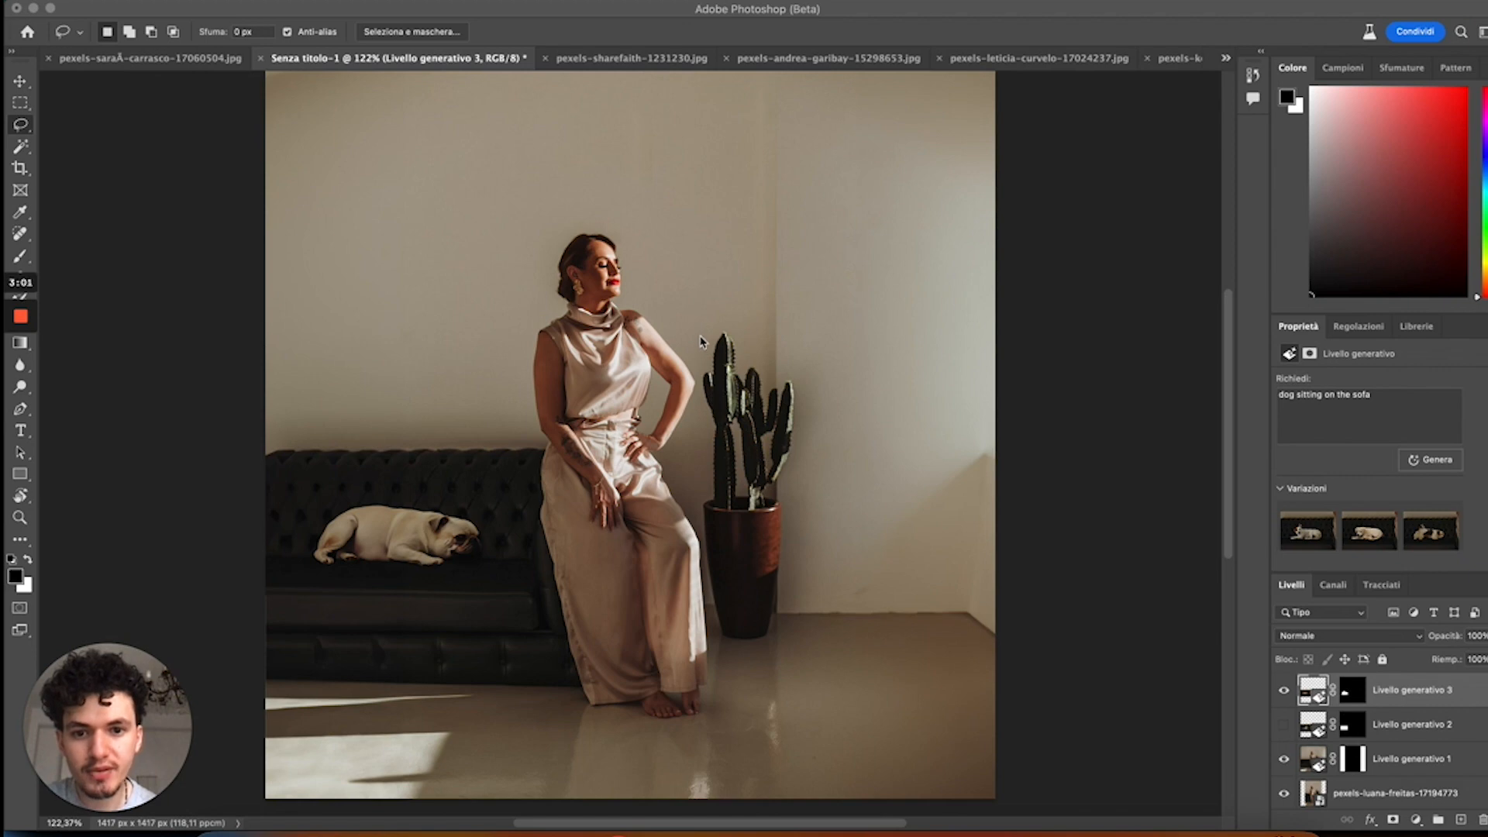
# Step: Lasso the potted cactus beside the woman and replace it using Generative Fill with the prompt "christmas tree"
pyautogui.moveTo(697, 367)
pyautogui.mouseDown()
pyautogui.moveTo(740, 321)
pyautogui.moveTo(715, 618)
pyautogui.moveTo(696, 369)
pyautogui.mouseUp()
pyautogui.click(614, 676)
pyautogui.write('christmas t')
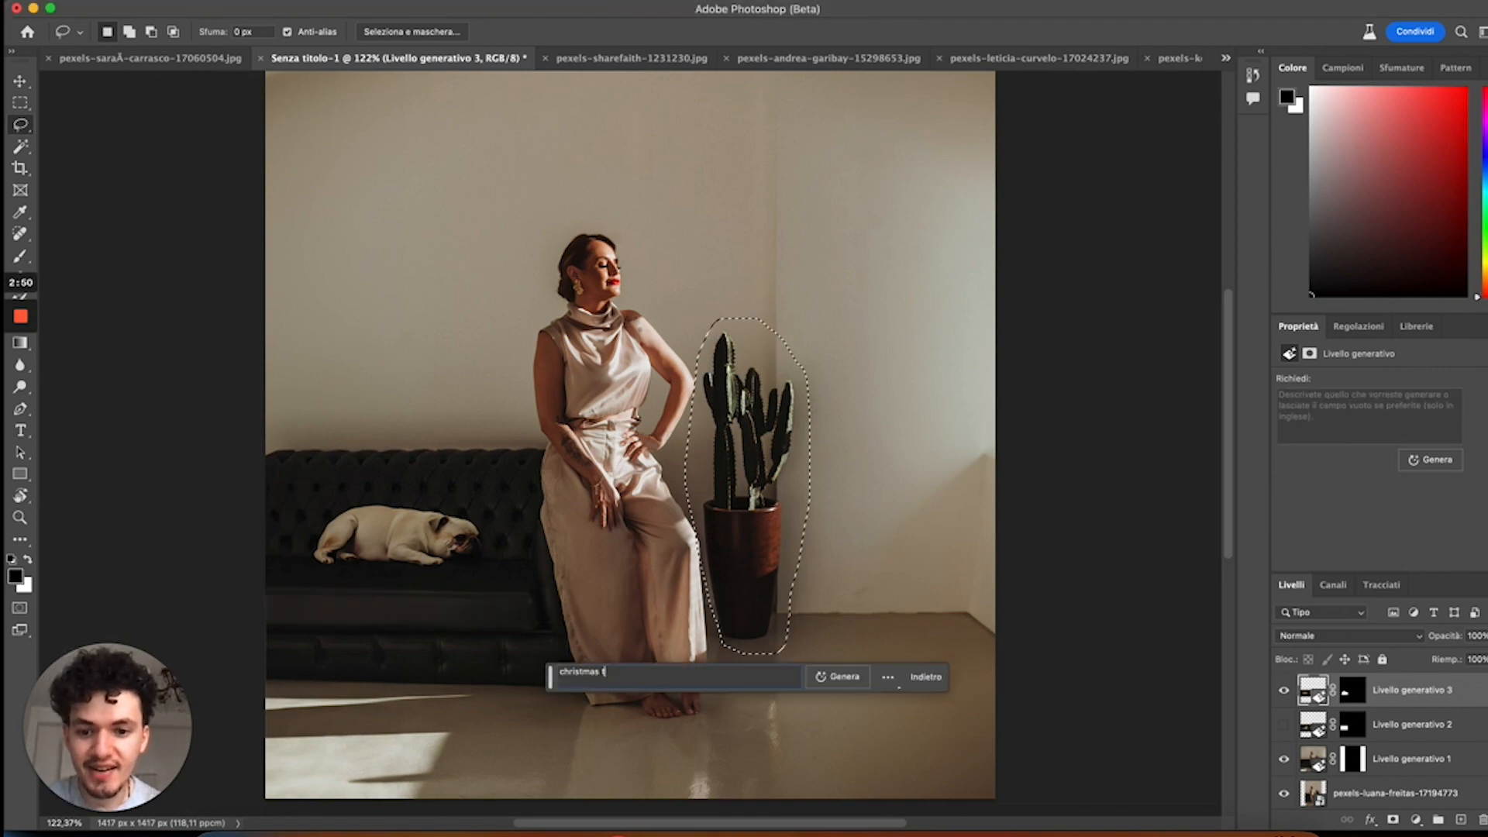
pyautogui.write('ree')
pyautogui.press('Return')
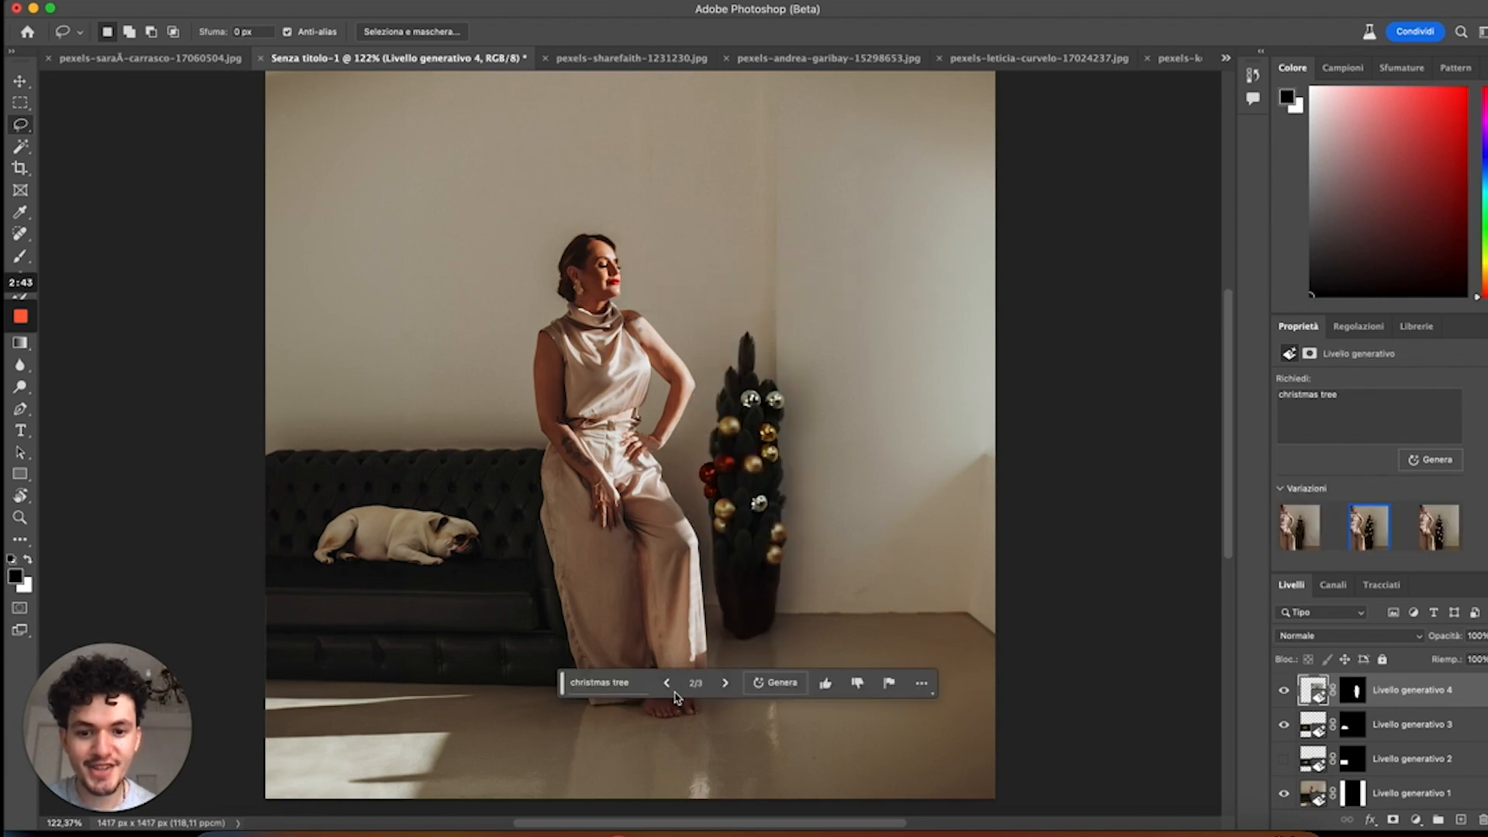
# Step: Compare the Christmas tree variations and keep the third one, with white baubles
pyautogui.click(668, 685)
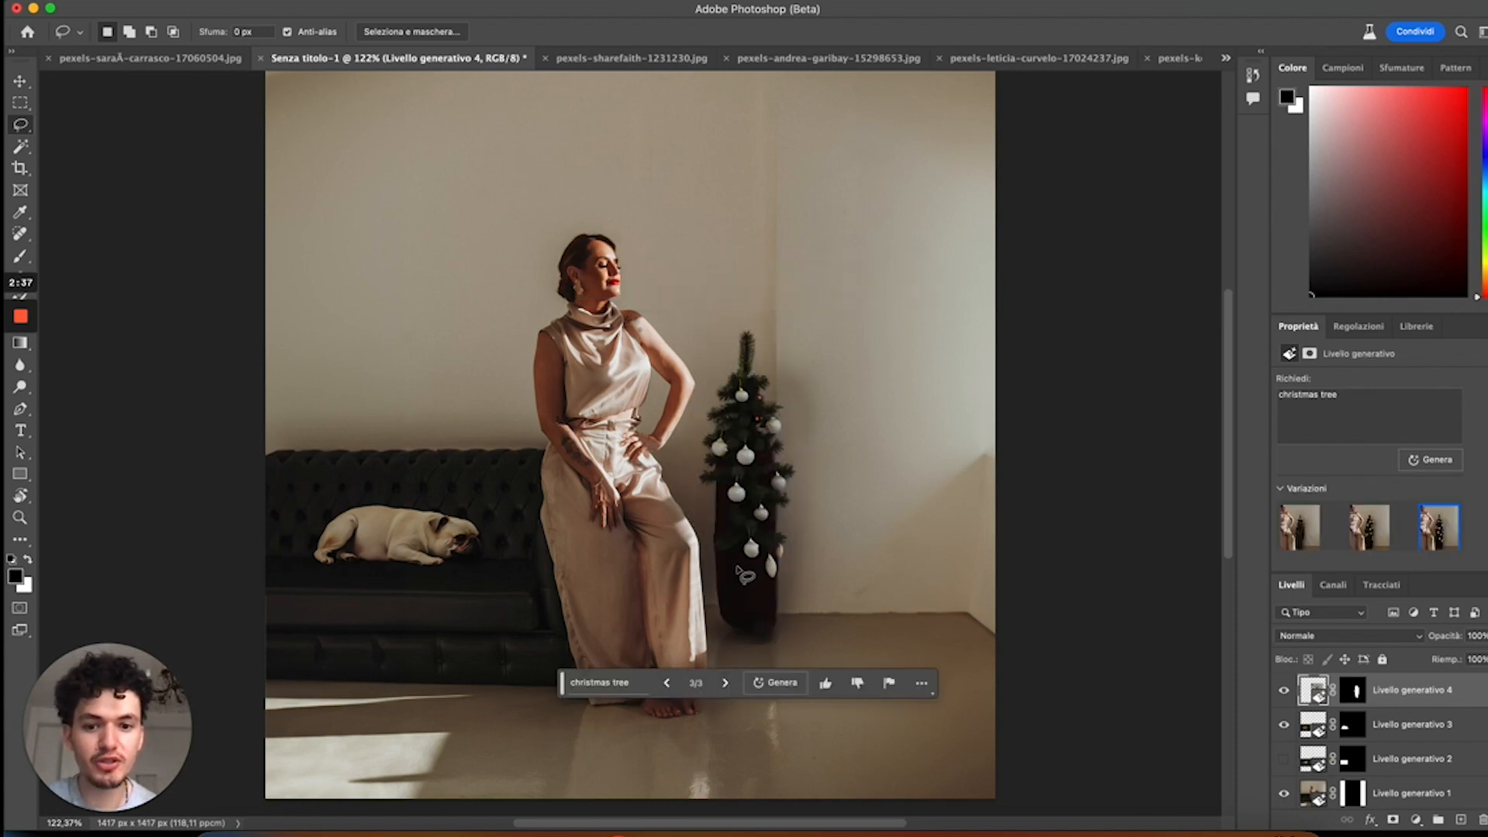
pyautogui.scroll(3, 744, 575)
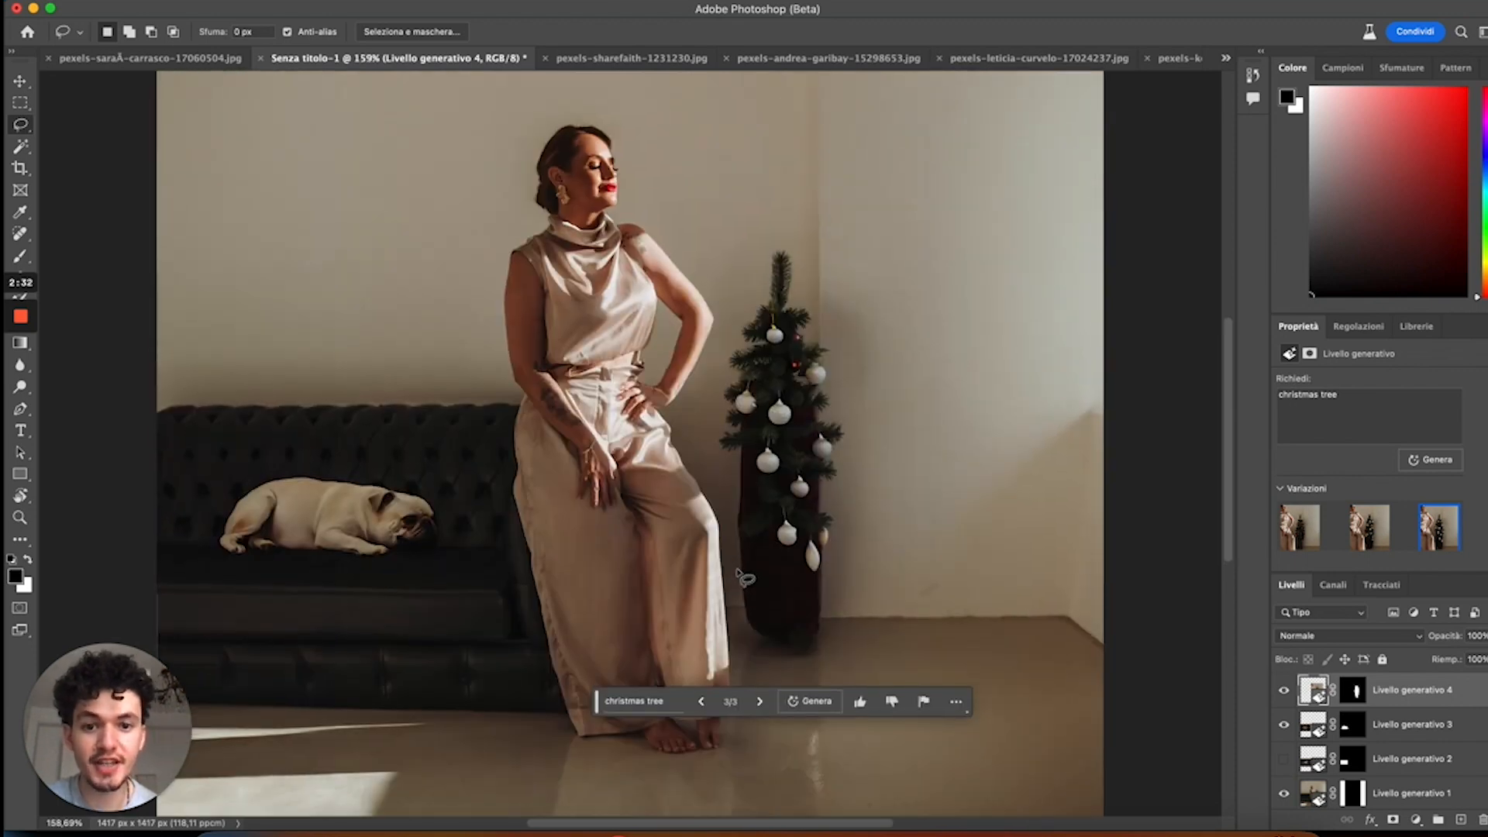
pyautogui.scroll(-3, 744, 578)
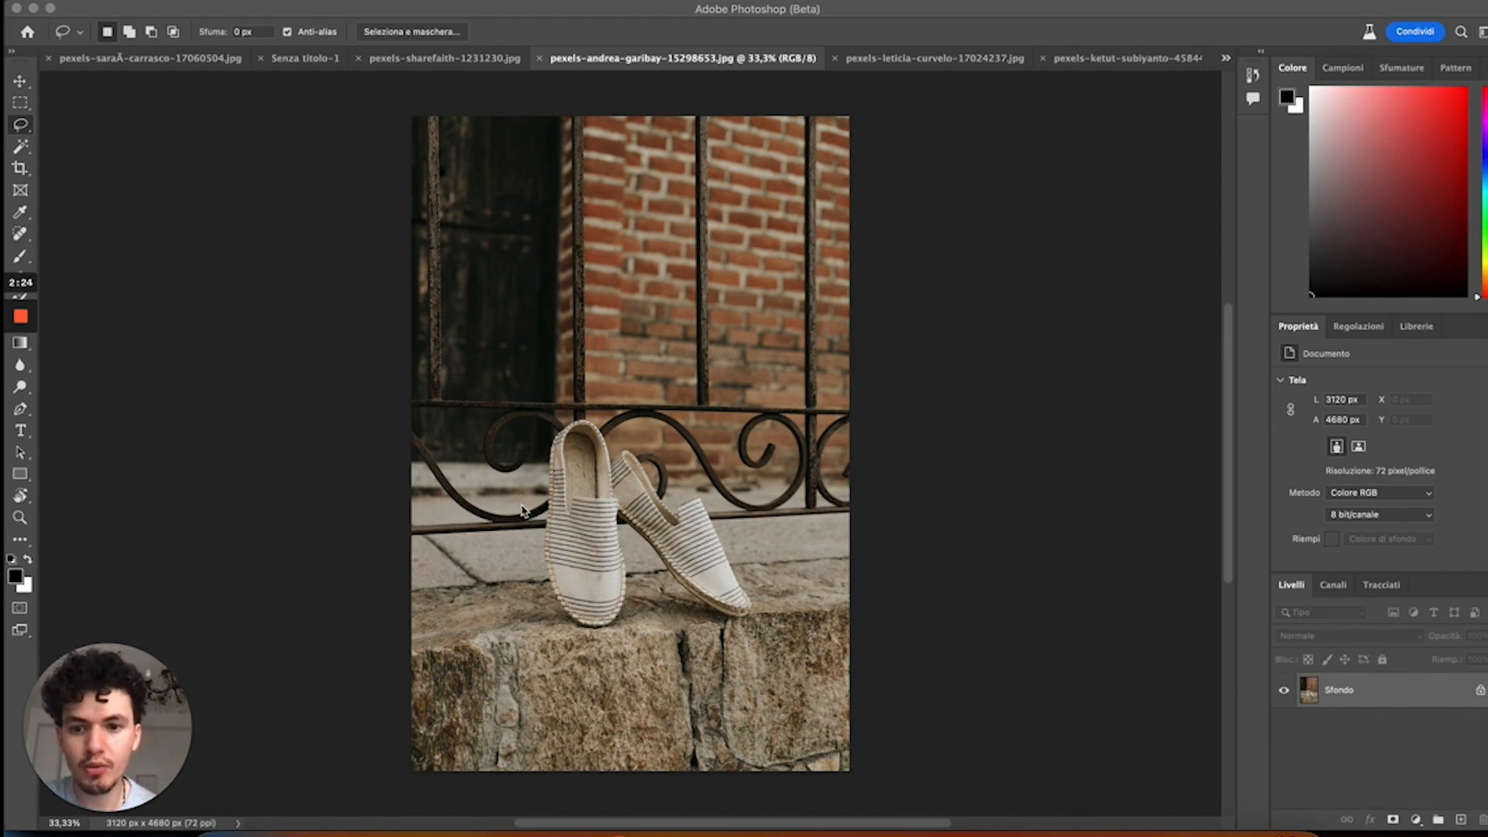
# Step: Lasso the pair of striped shoes, remove them using Generative Fill with an empty prompt, and choose the third variation
pyautogui.moveTo(527, 557)
pyautogui.mouseDown()
pyautogui.moveTo(547, 469)
pyautogui.moveTo(697, 485)
pyautogui.moveTo(559, 629)
pyautogui.mouseUp()
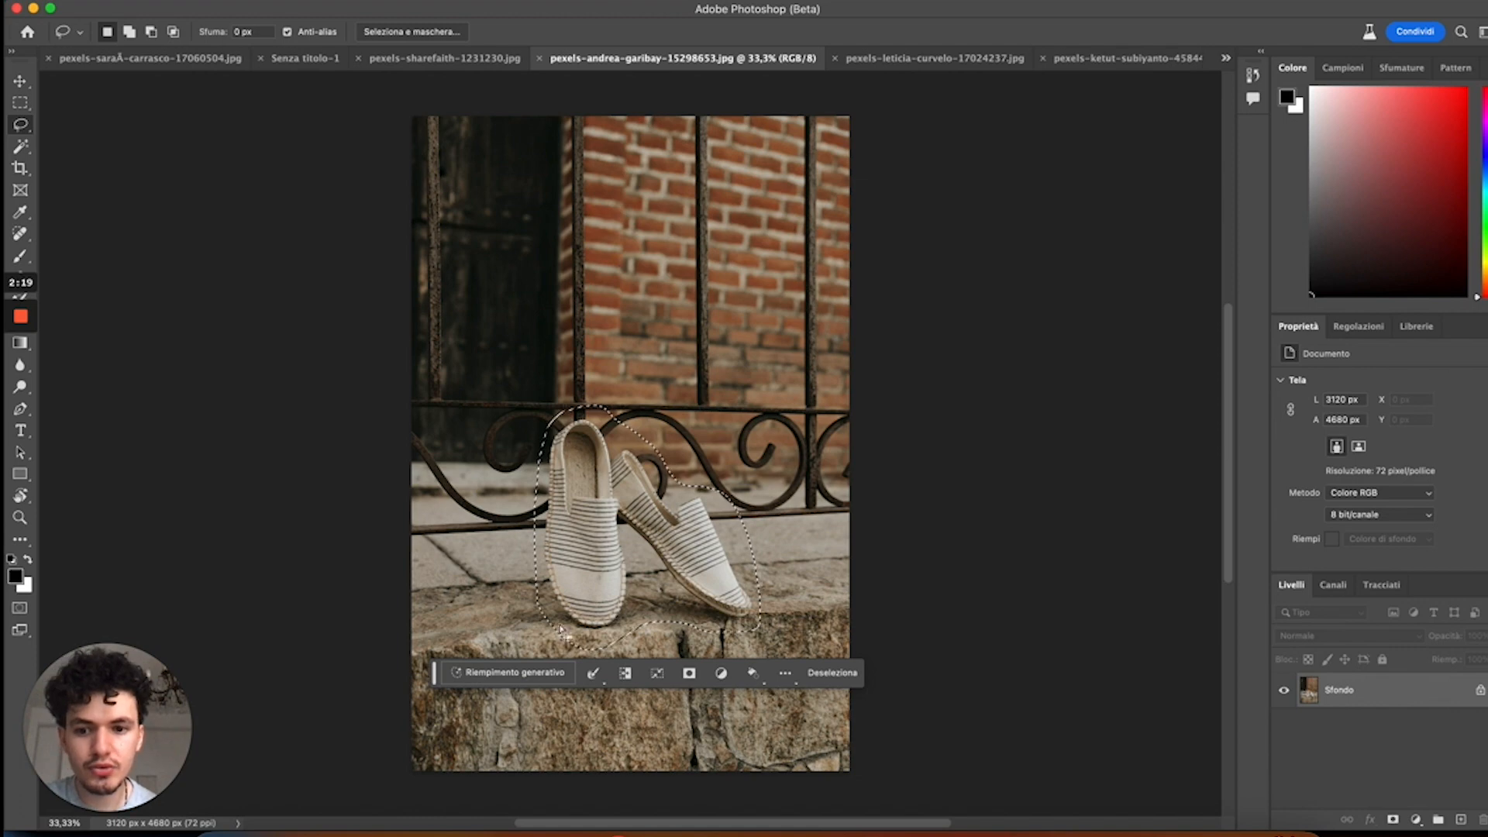
pyautogui.click(512, 672)
pyautogui.click(744, 673)
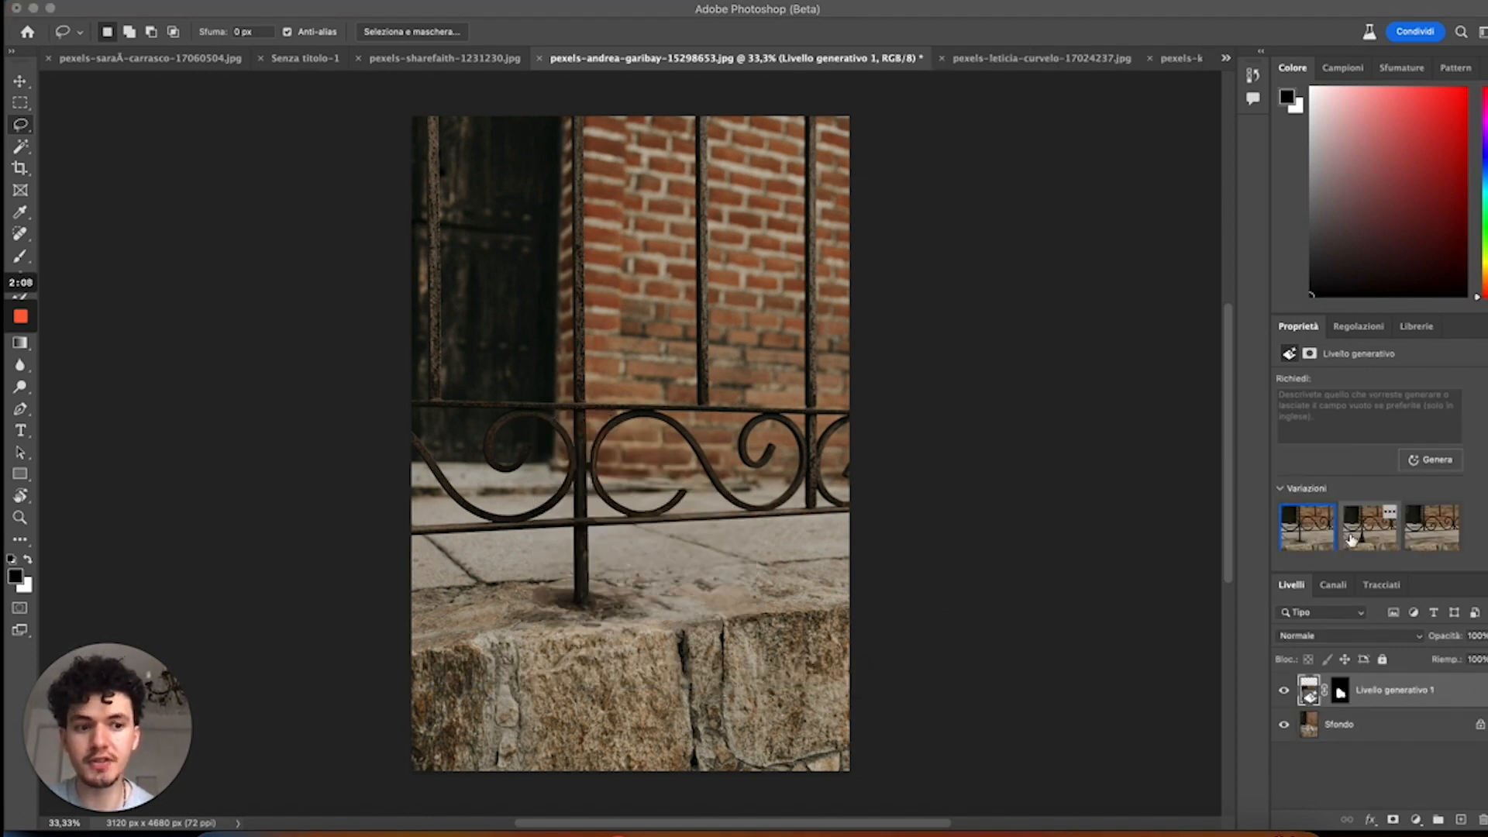
pyautogui.click(1432, 527)
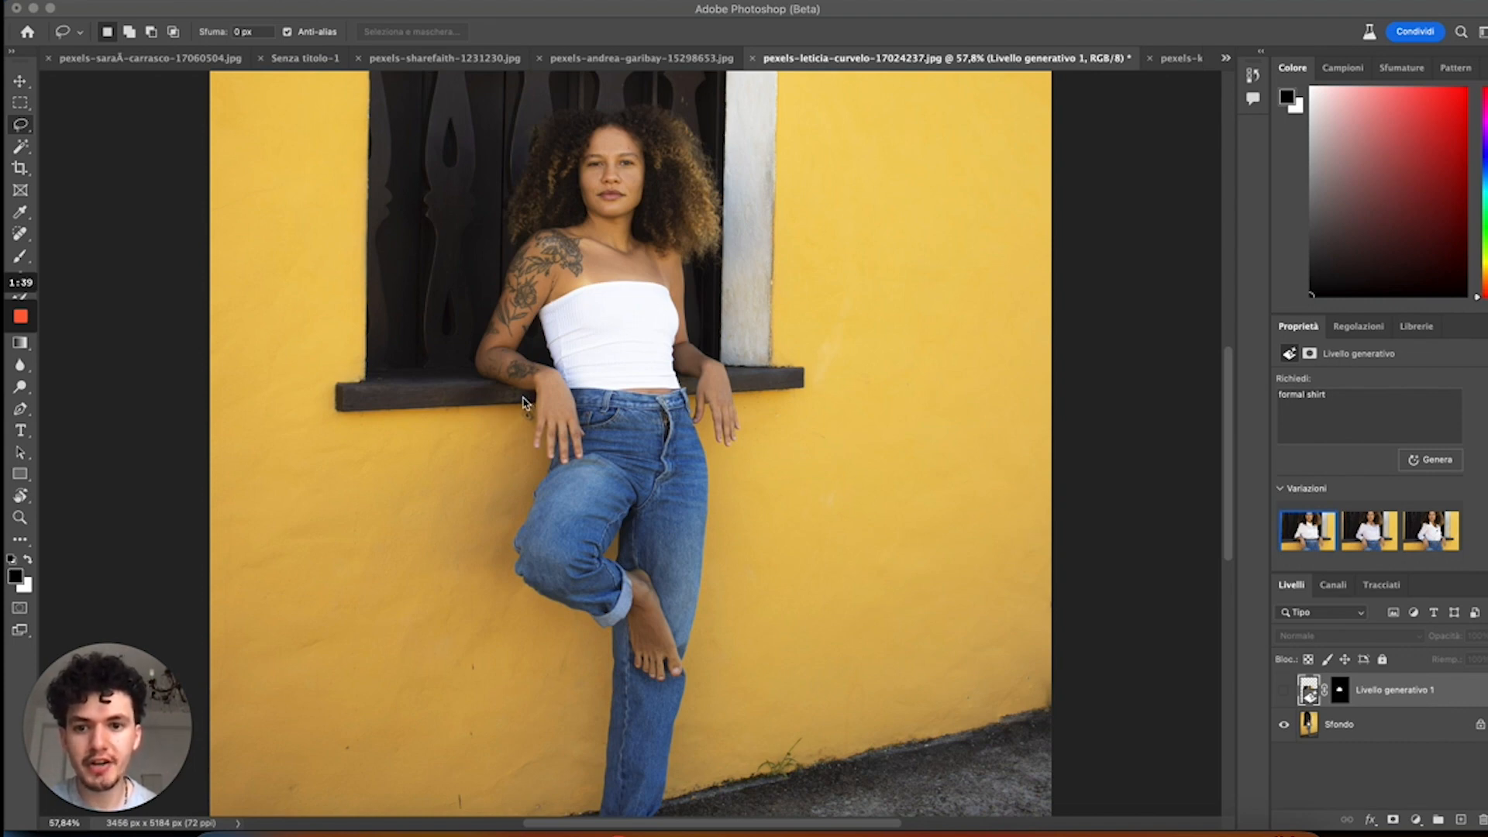
# Step: Lasso the woman's upper body against the yellow wall and replace her top using Generative Fill with the prompt "black shirt"
pyautogui.moveTo(522, 399)
pyautogui.mouseDown()
pyautogui.moveTo(663, 404)
pyautogui.moveTo(521, 412)
pyautogui.moveTo(609, 418)
pyautogui.moveTo(734, 378)
pyautogui.moveTo(682, 247)
pyautogui.moveTo(577, 221)
pyautogui.moveTo(530, 242)
pyautogui.moveTo(465, 368)
pyautogui.mouseUp()
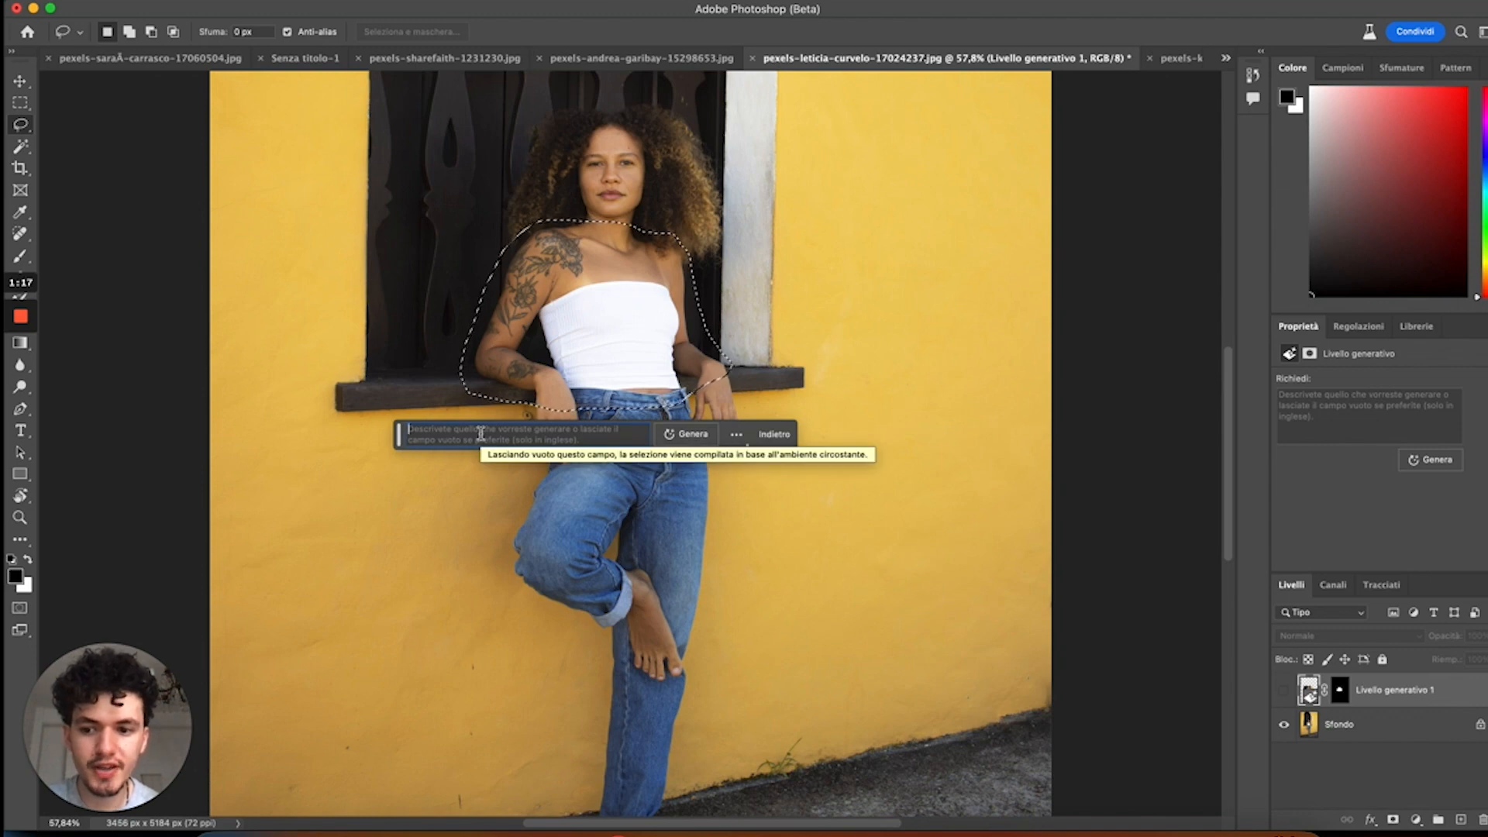
pyautogui.write('black shir')
pyautogui.write('t')
pyautogui.press('Return')
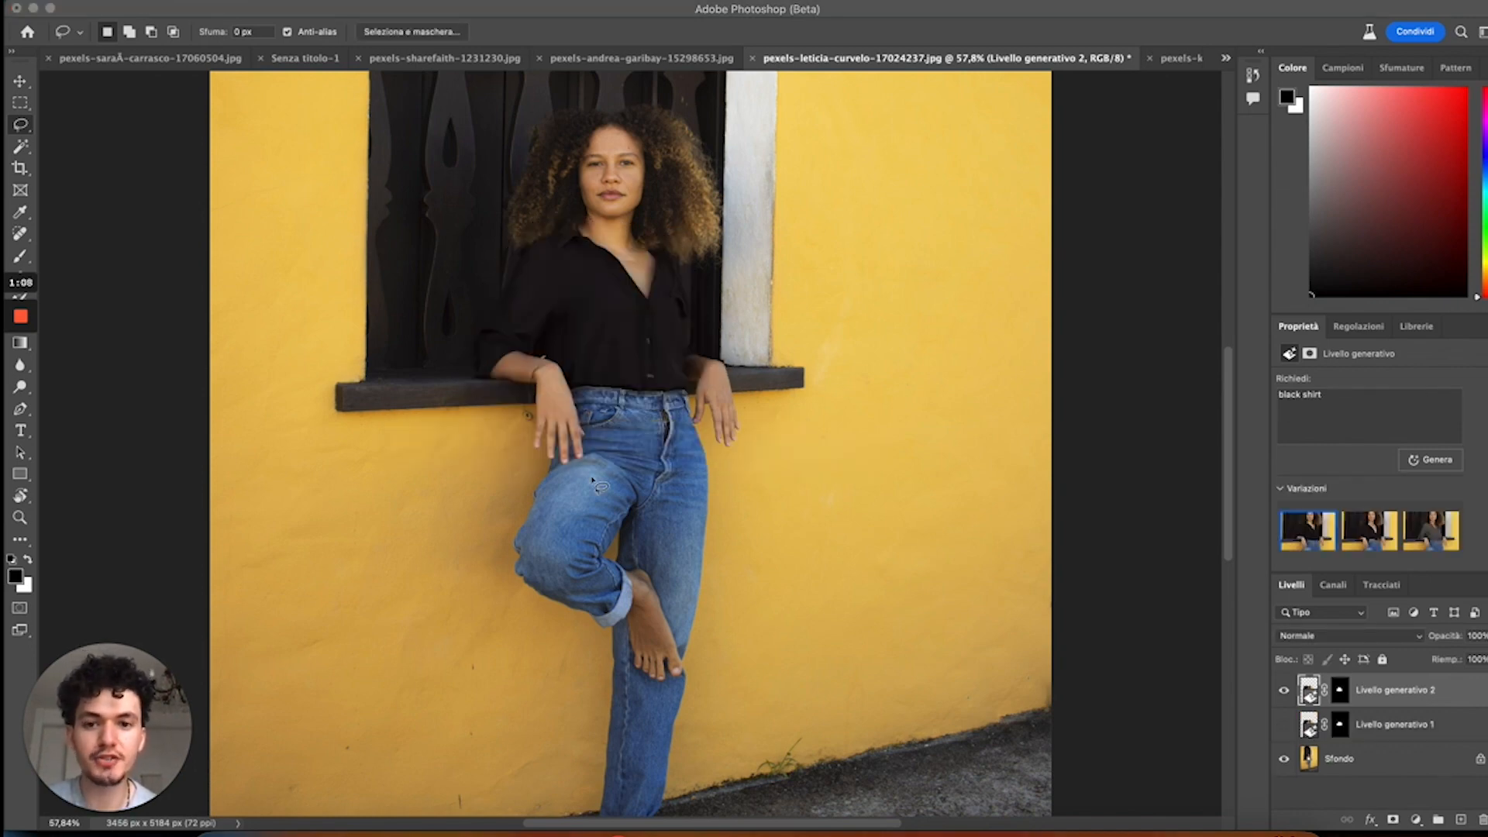
# Step: Browse the black shirt variations through to the third one
pyautogui.click(1385, 546)
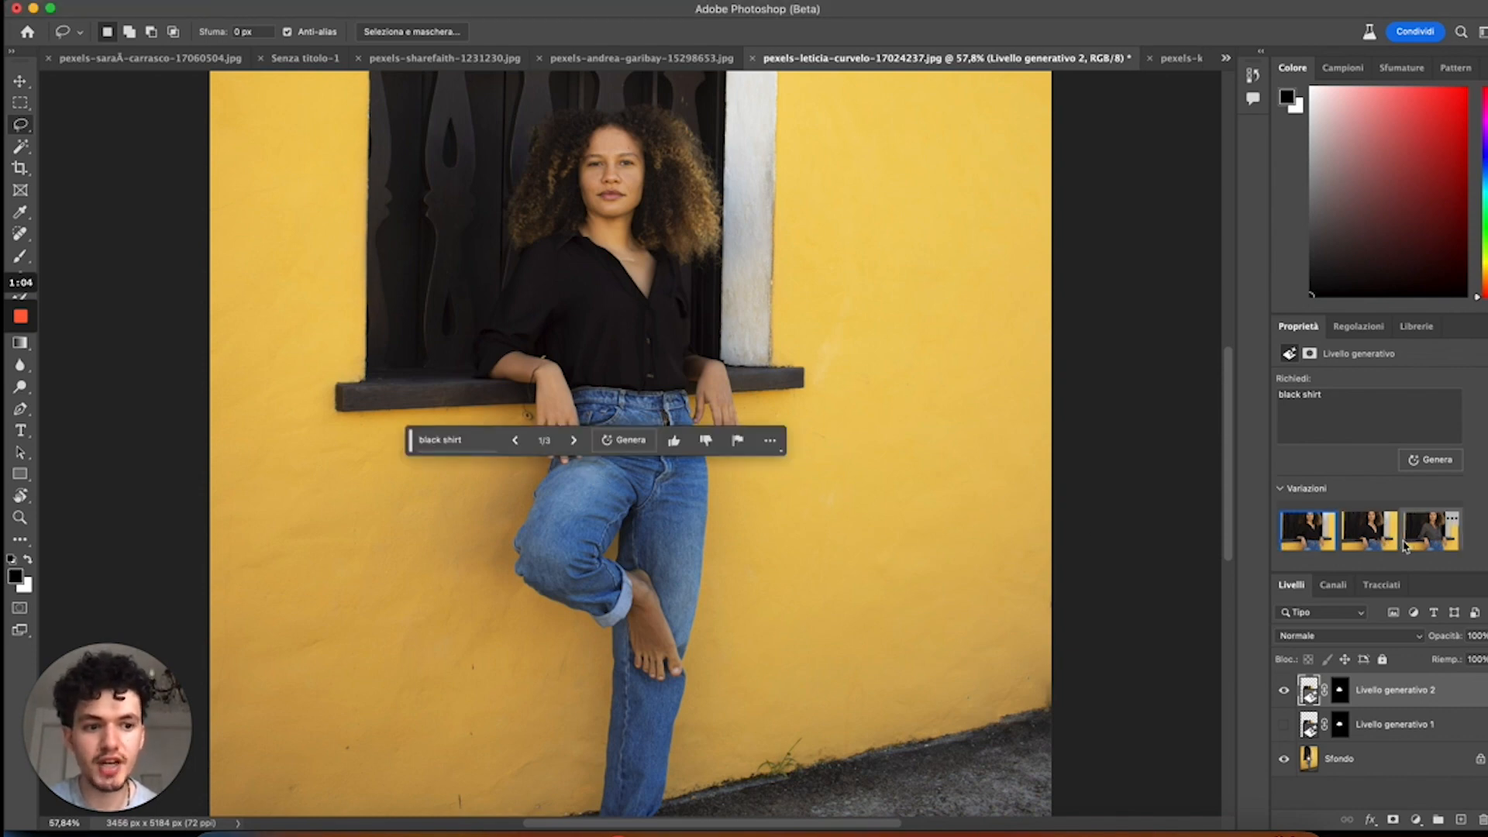
pyautogui.click(574, 440)
pyautogui.click(573, 440)
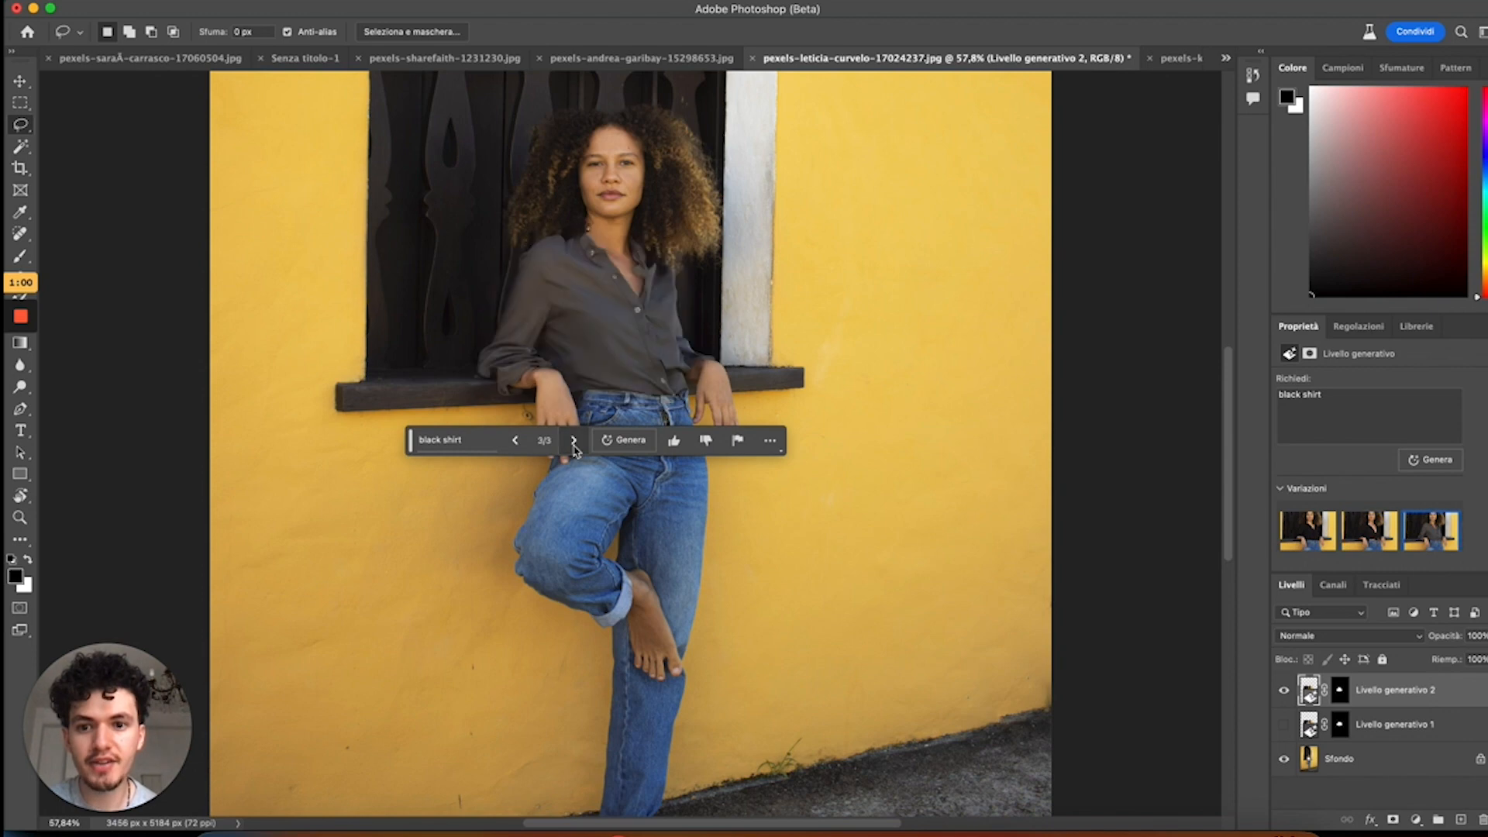
# Step: Change the prompt of the black shirt layer to "red formal shirt" and generate new variations
pyautogui.click(467, 439)
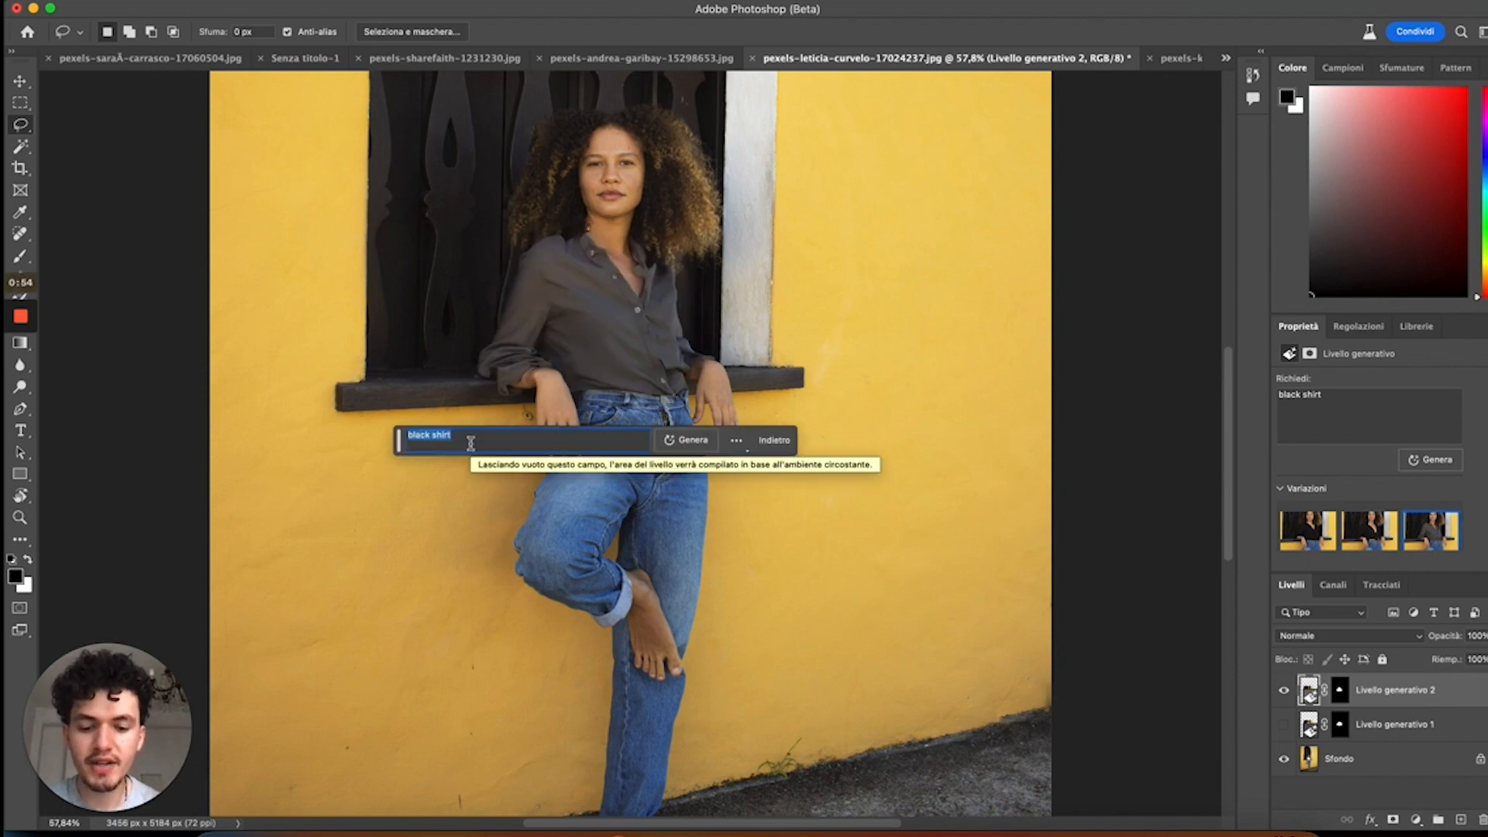
pyautogui.write('white for')
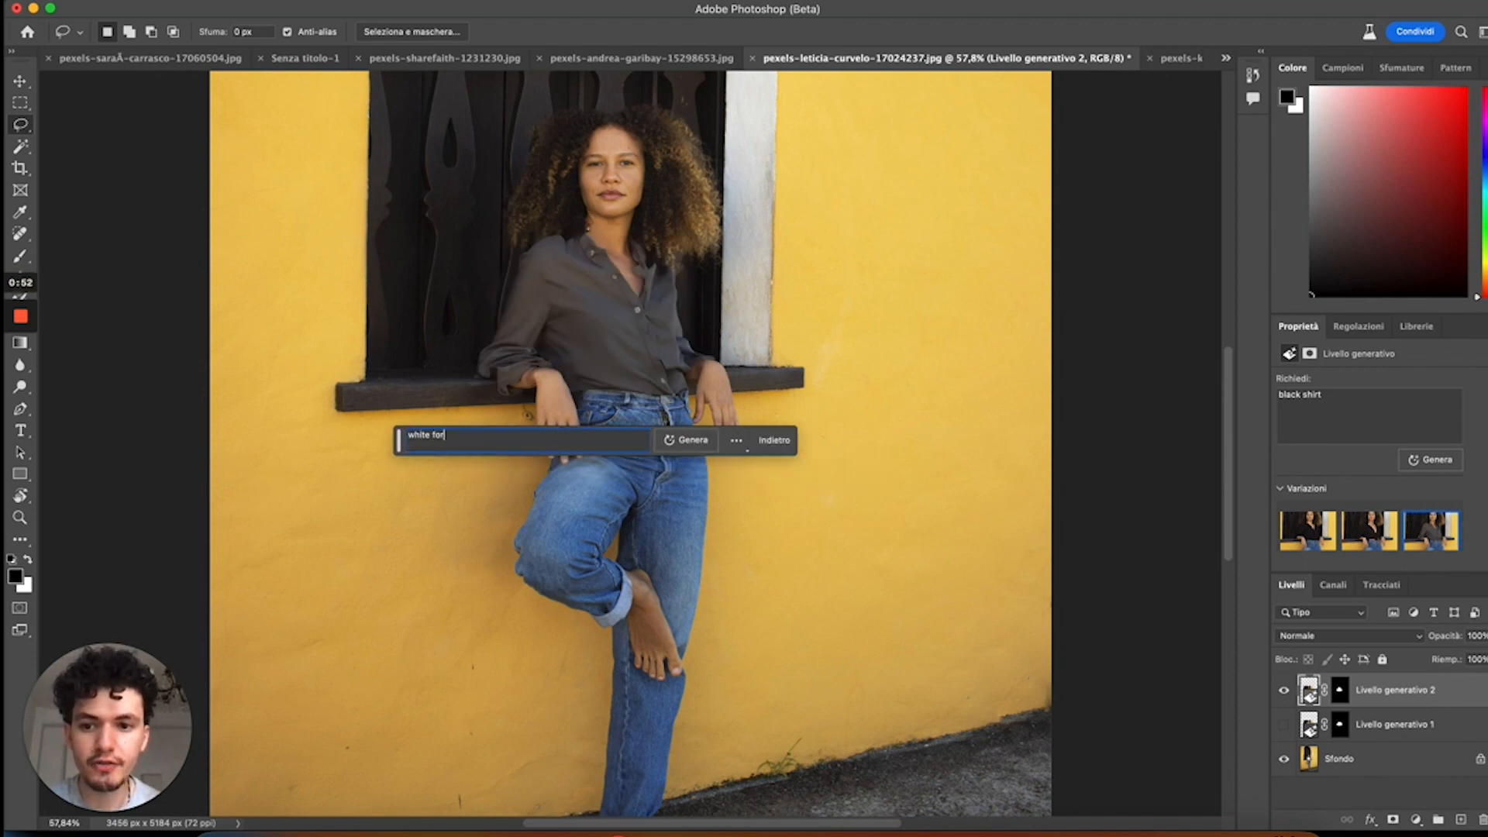
pyautogui.write('mal shir')
pyautogui.press('super+a')
pyautogui.write('red')
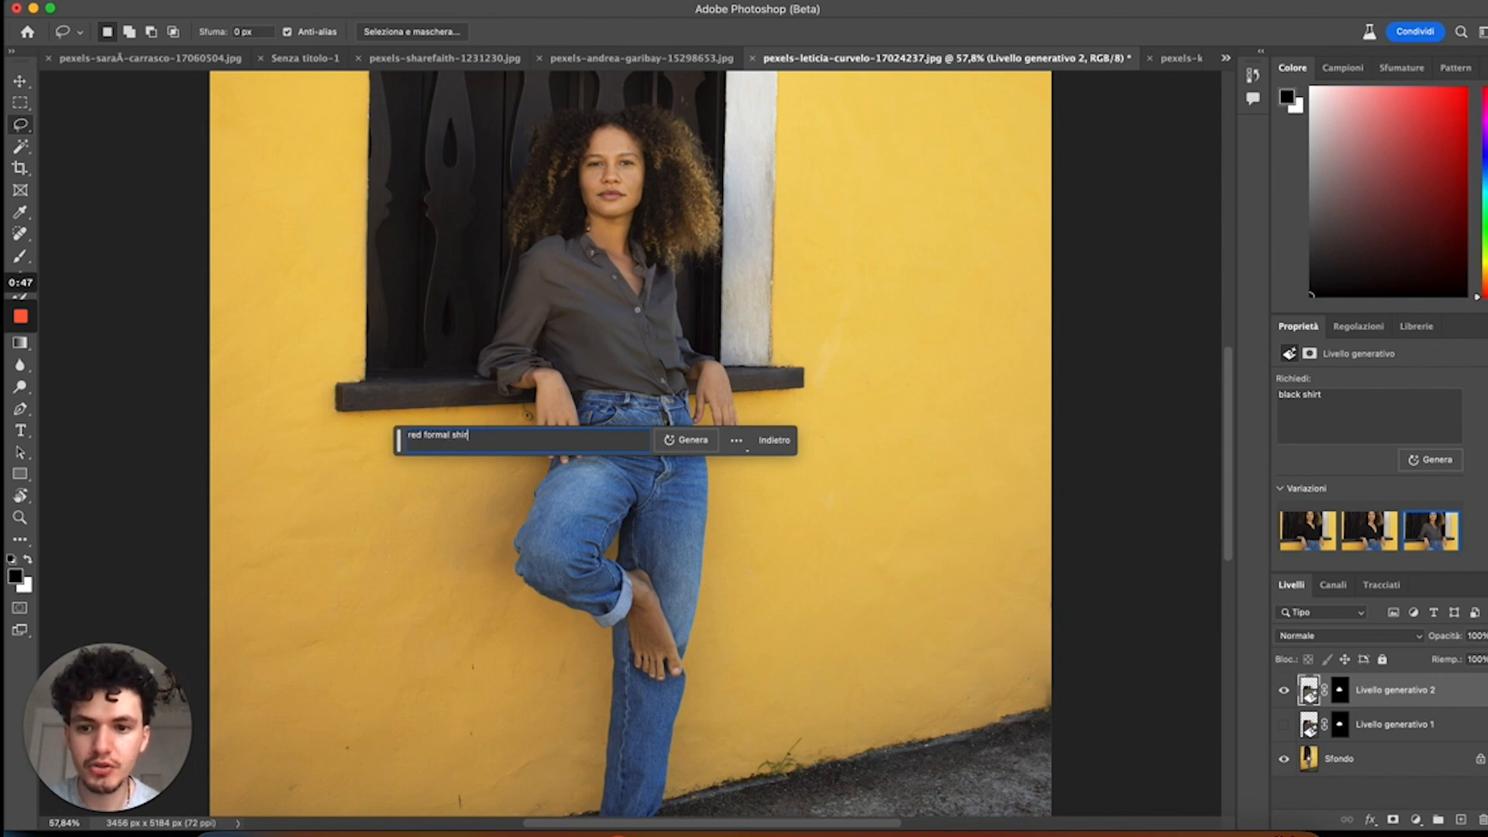
pyautogui.write('t')
pyautogui.press('Return')
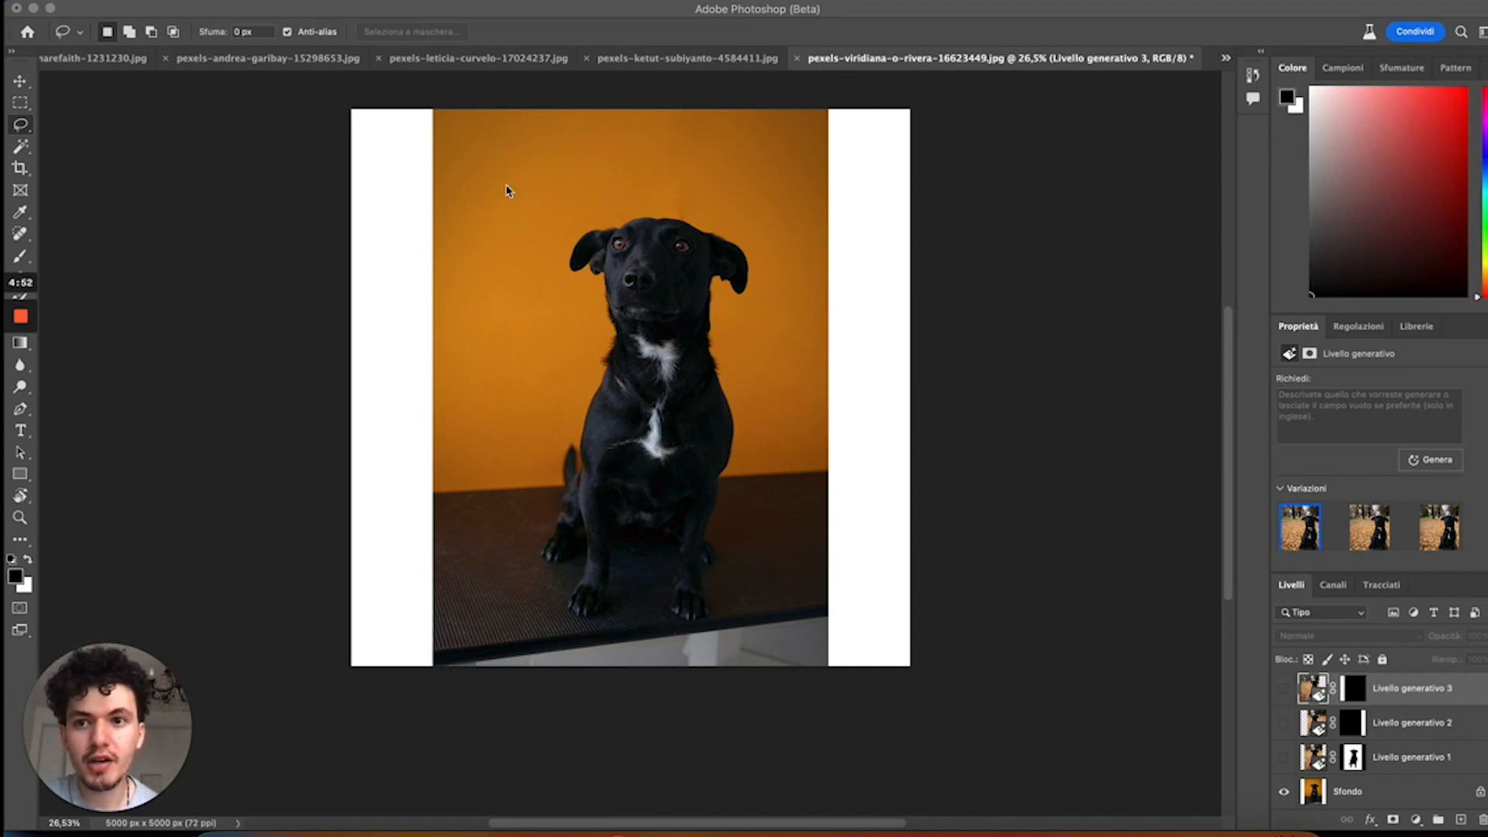
# Step: Select the black dog as subject on the Sfondo layer, invert the selection and fill the background with the prompt "park"
pyautogui.click(451, 2)
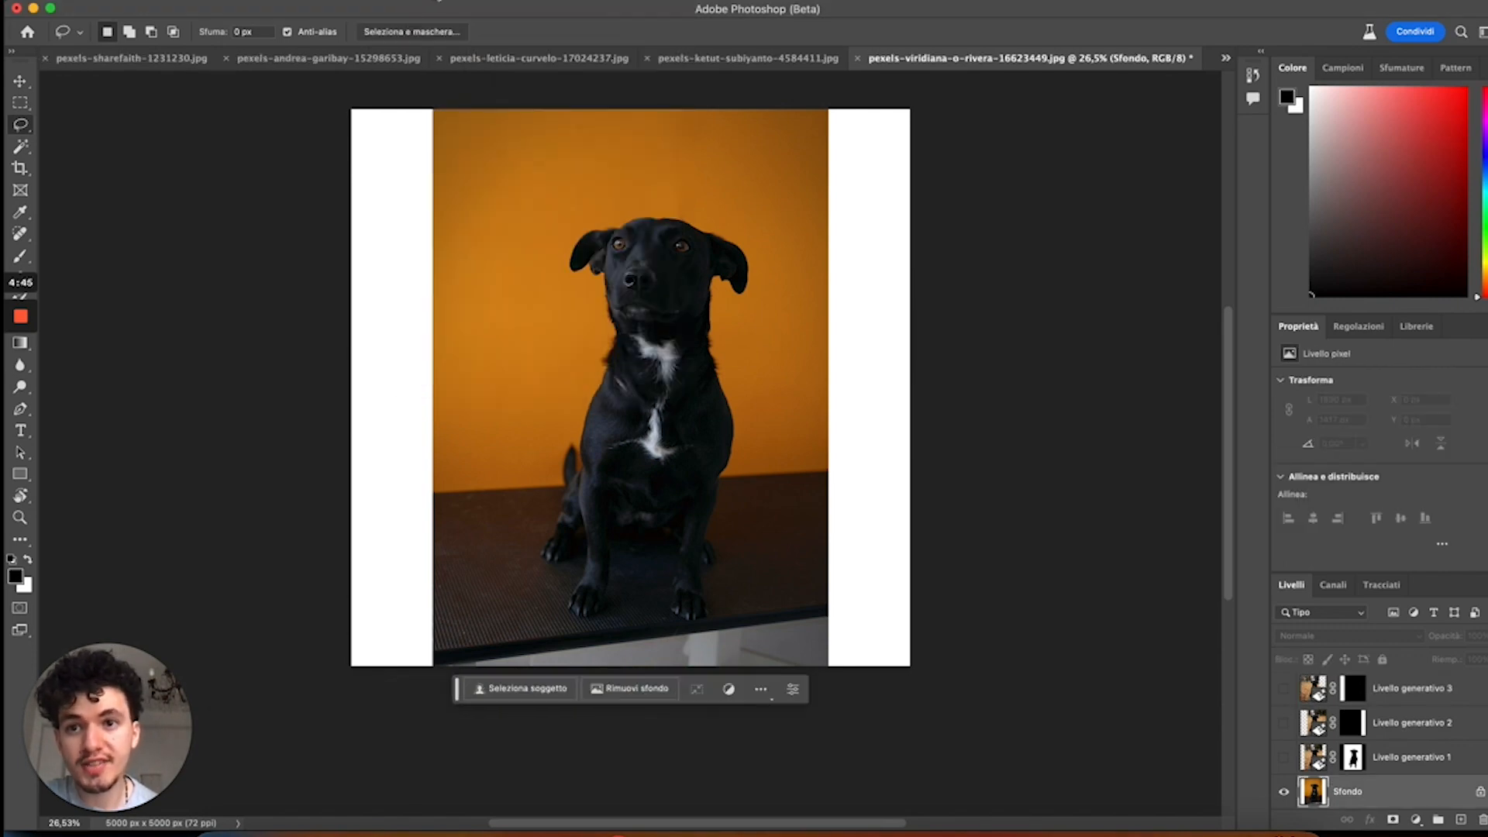
pyautogui.click(451, 2)
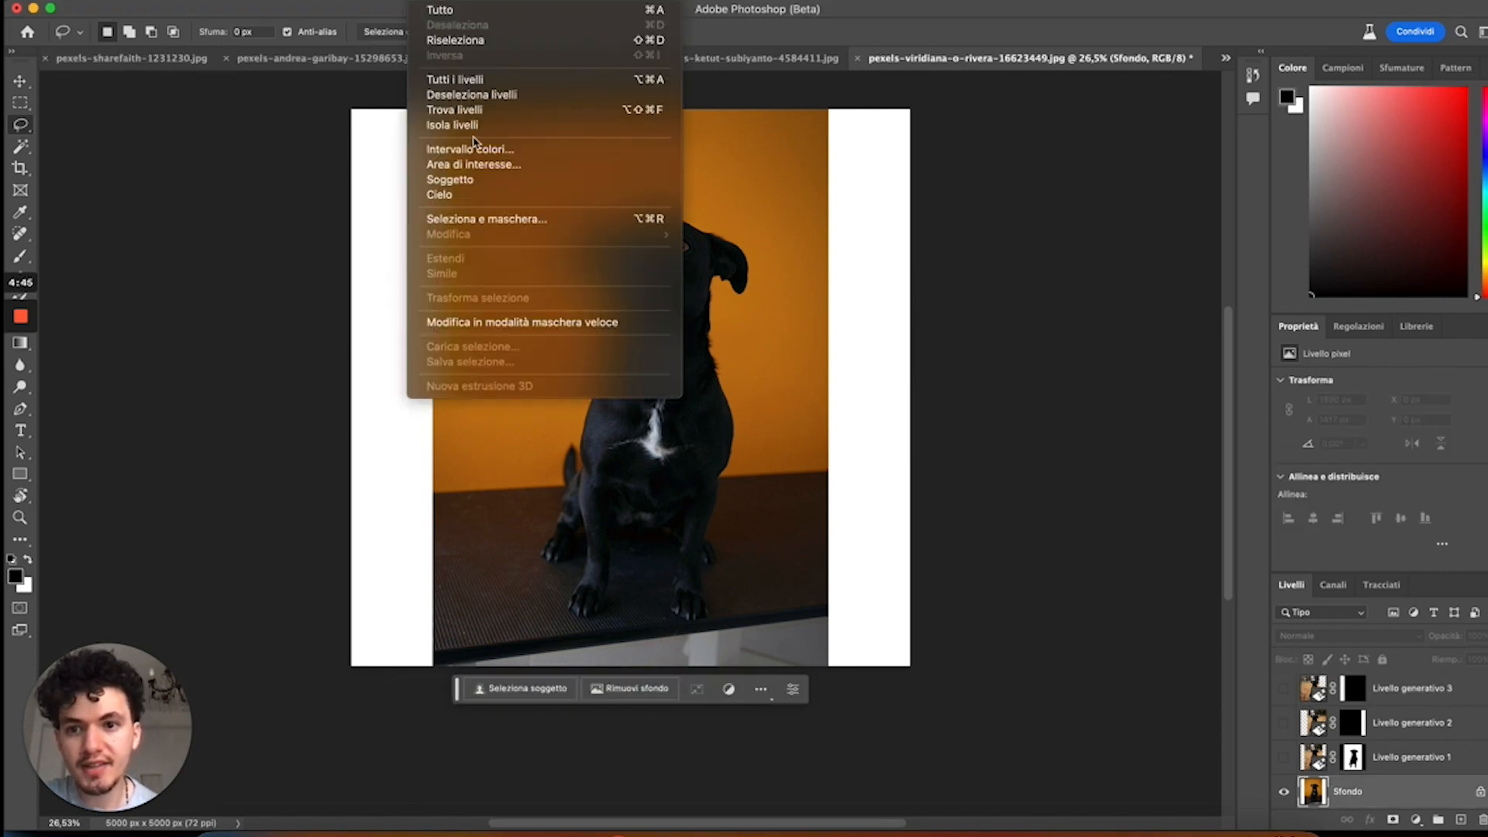
pyautogui.click(469, 181)
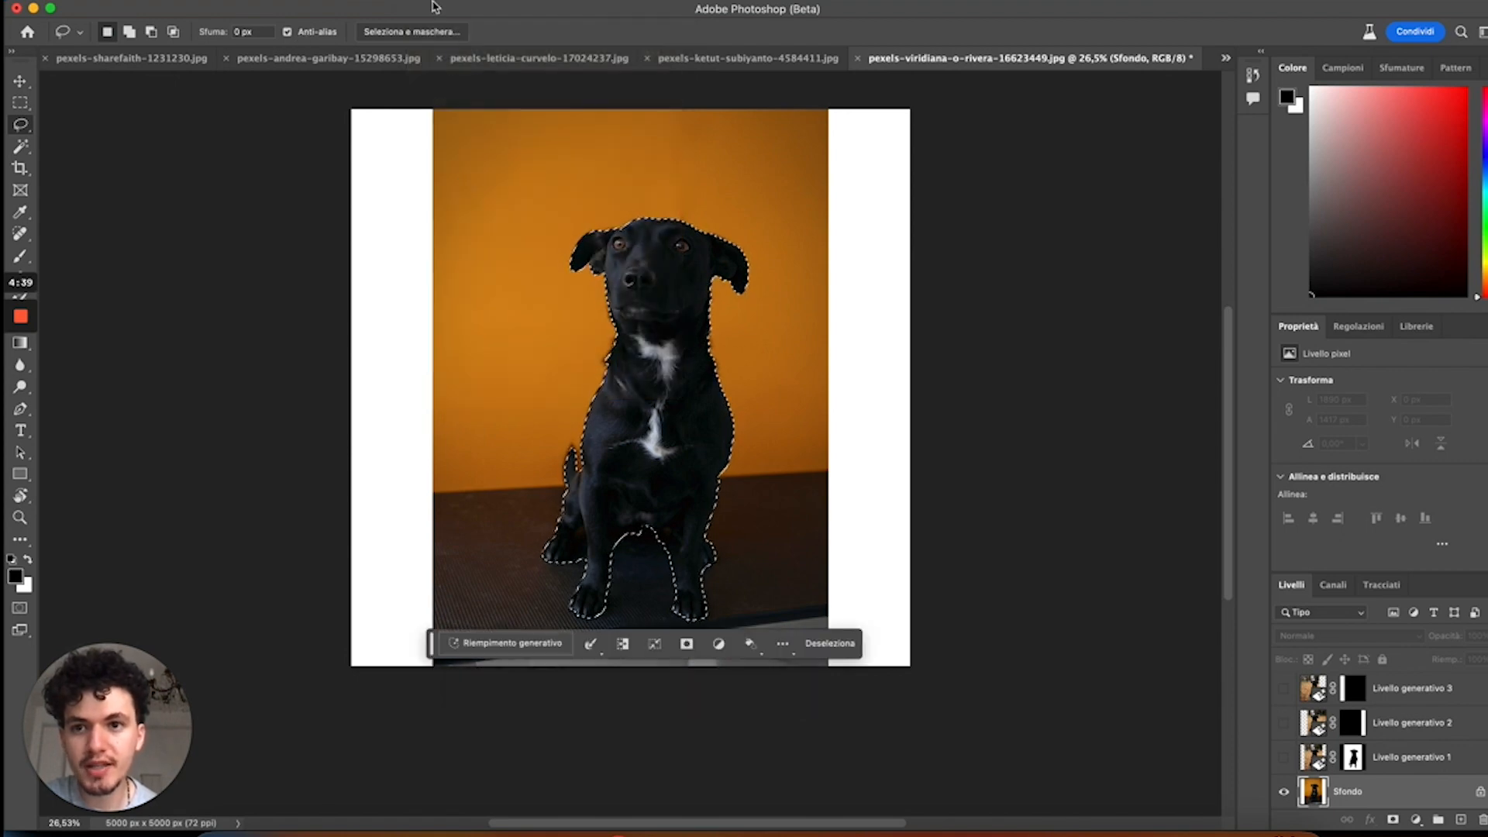
pyautogui.click(439, 2)
pyautogui.click(444, 55)
pyautogui.click(497, 687)
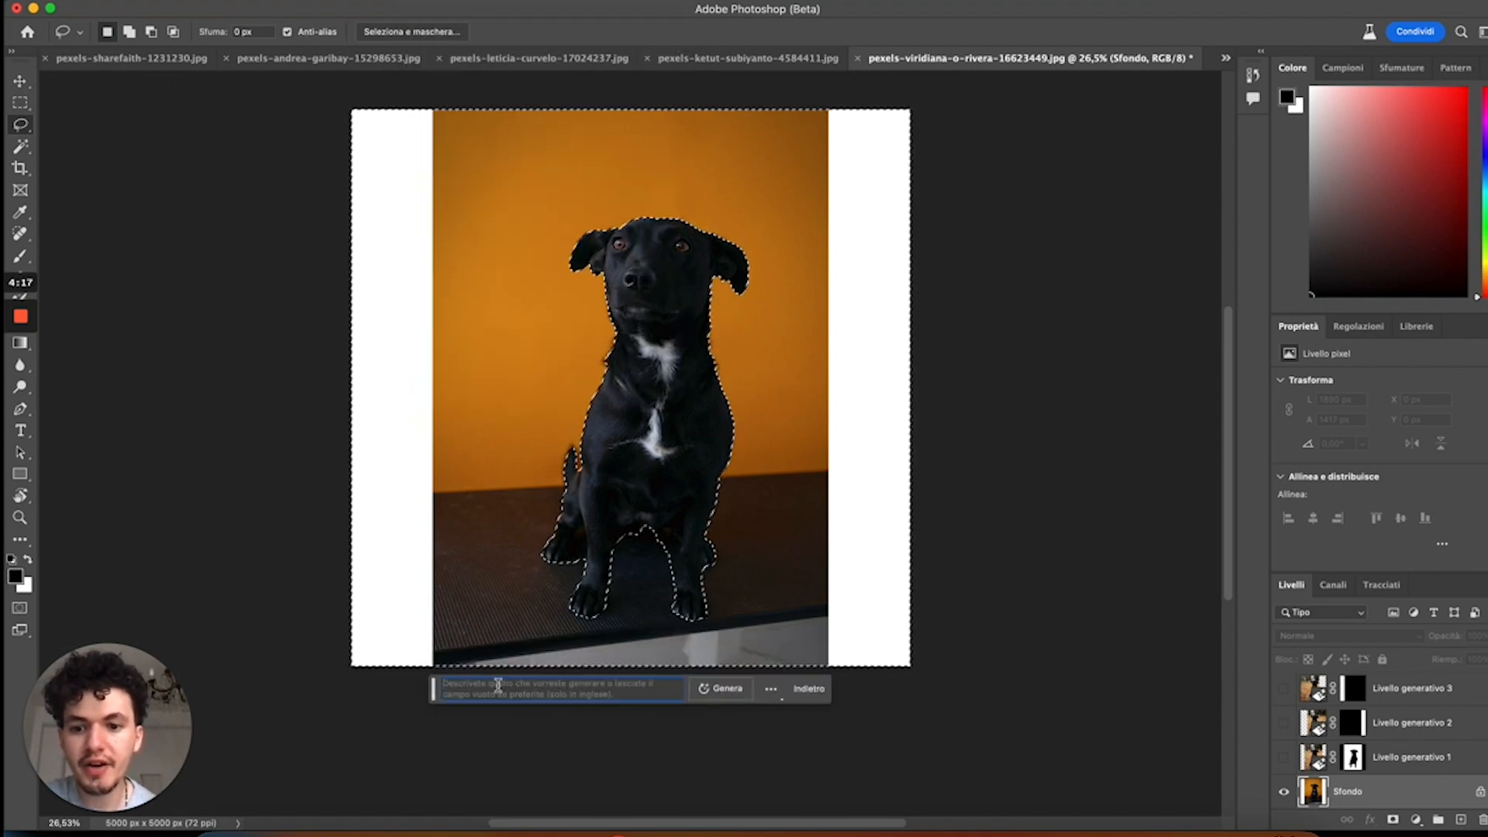
pyautogui.write('park')
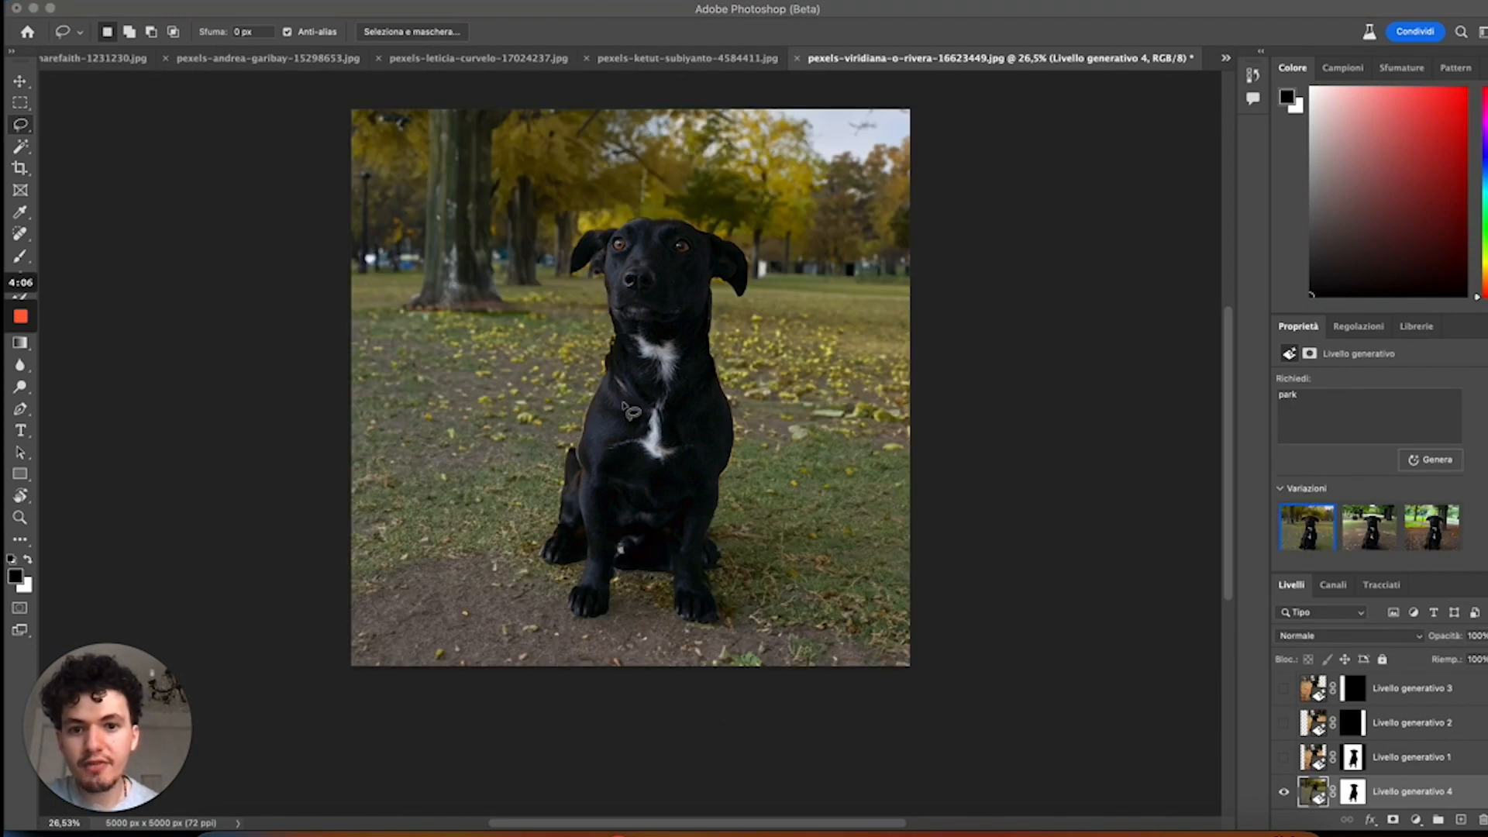
# Step: Inspect the dog's edges against the generated park and switch to the second variation
pyautogui.scroll(5, 629, 410)
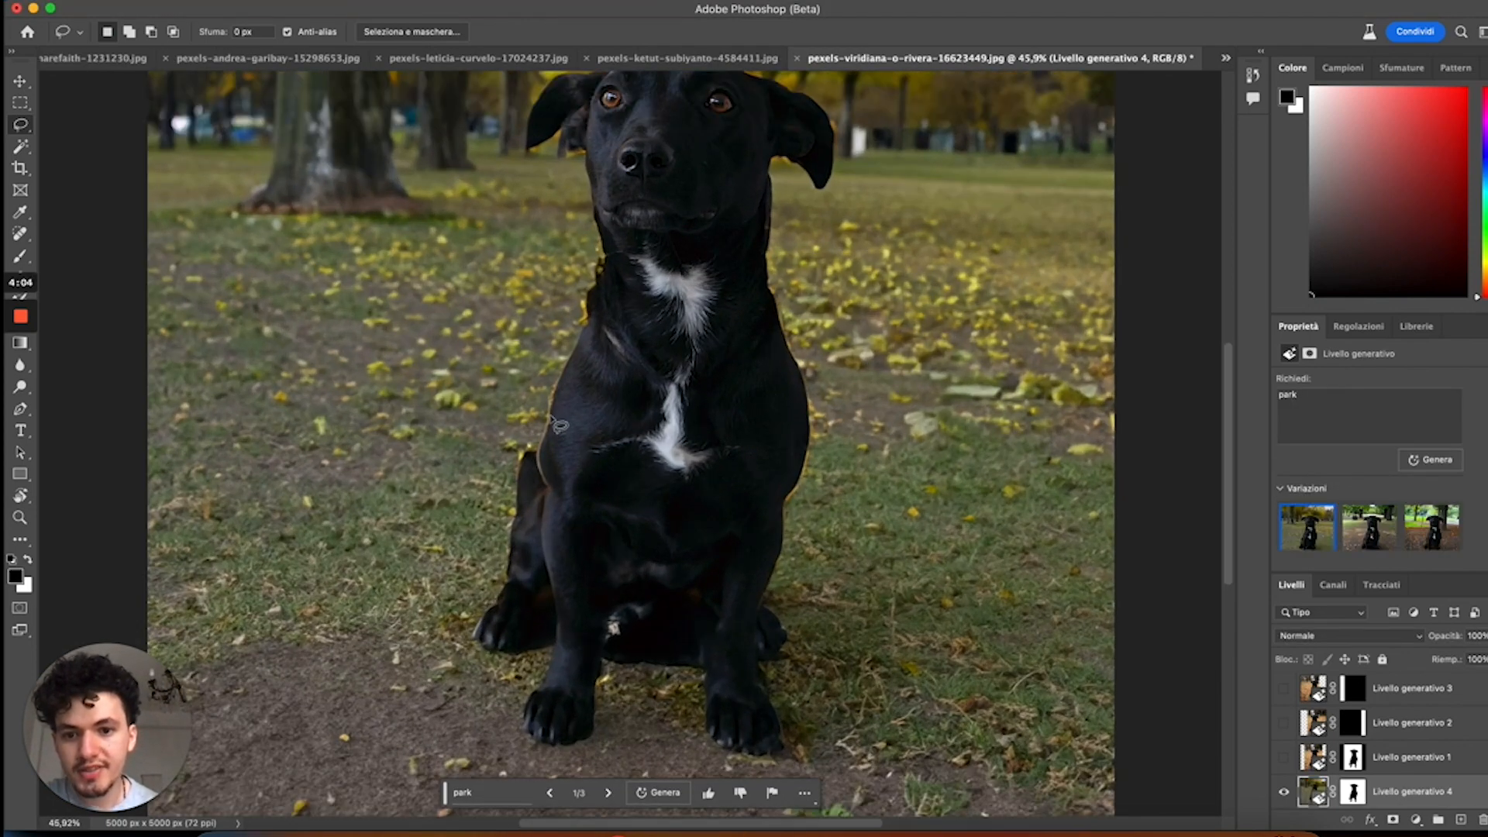
pyautogui.scroll(2, 558, 424)
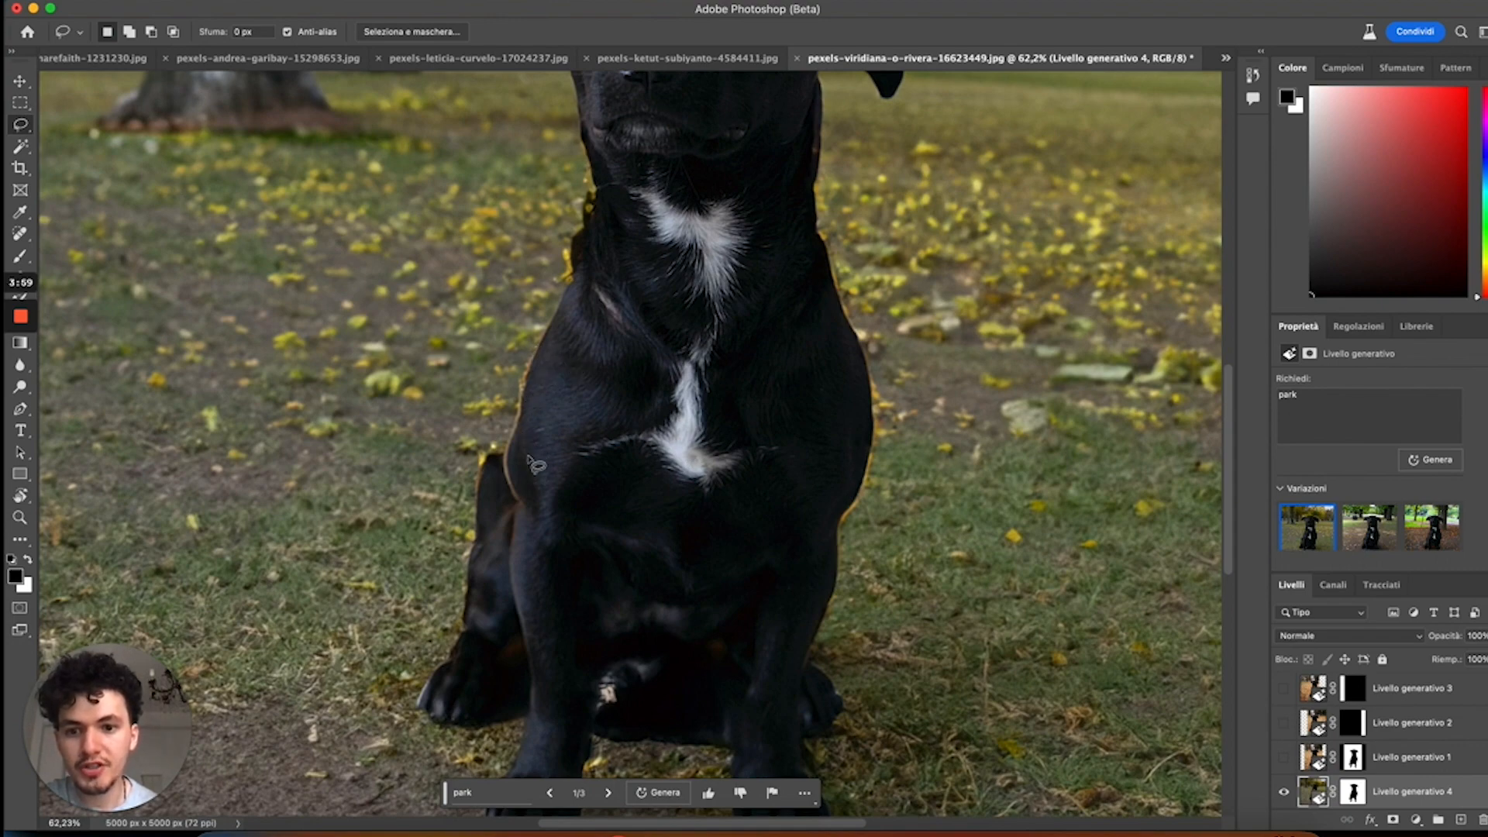
pyautogui.scroll(-2, 535, 463)
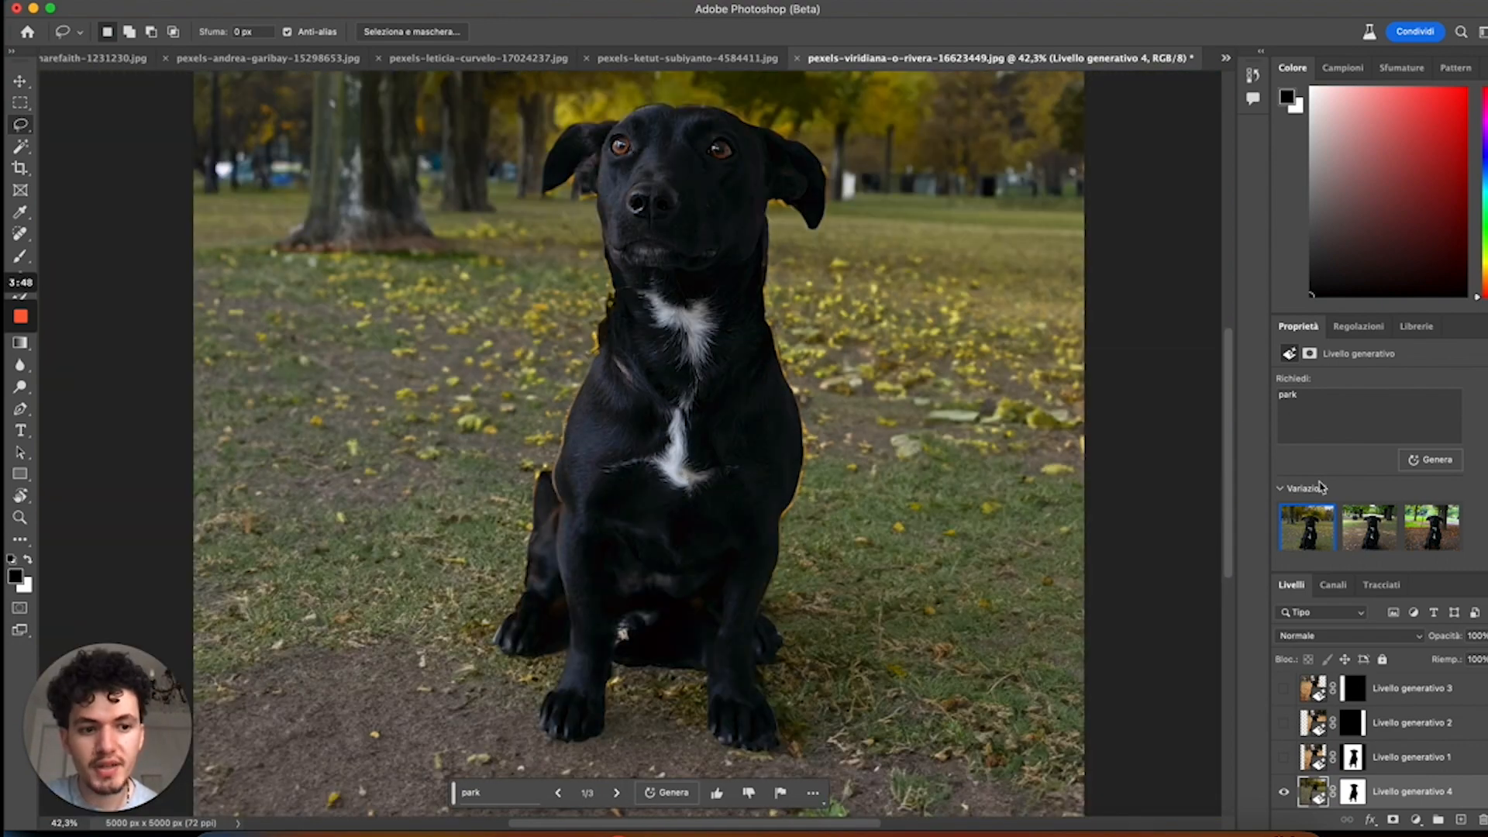
pyautogui.click(1388, 527)
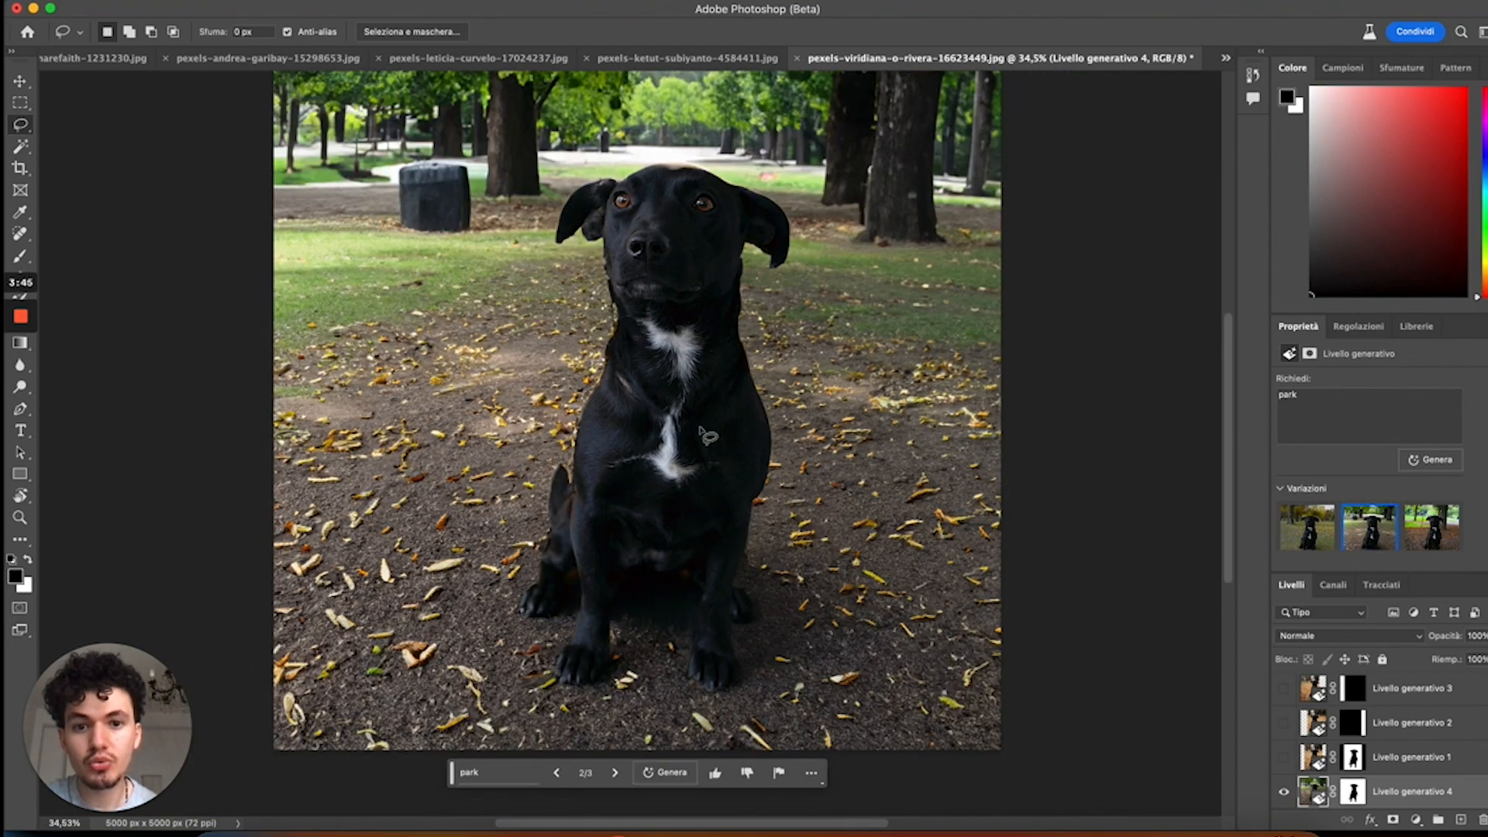
pyautogui.scroll(-2, 705, 434)
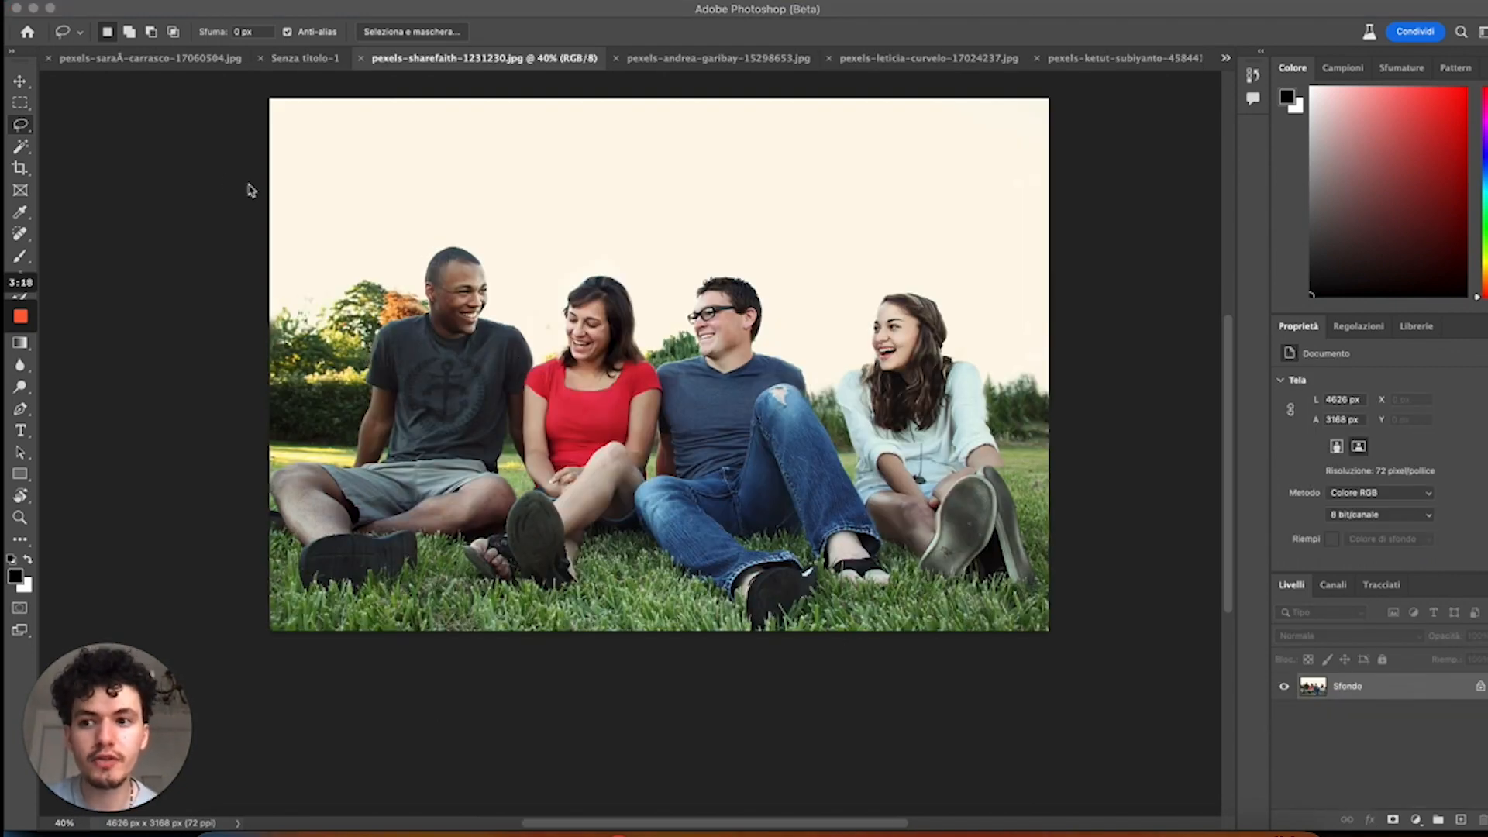
# Step: Lasso the woman in the white shirt in the group photo and remove her using Generative Fill with an empty prompt
pyautogui.moveTo(820, 368)
pyautogui.mouseDown()
pyautogui.moveTo(874, 331)
pyautogui.moveTo(879, 295)
pyautogui.mouseUp()
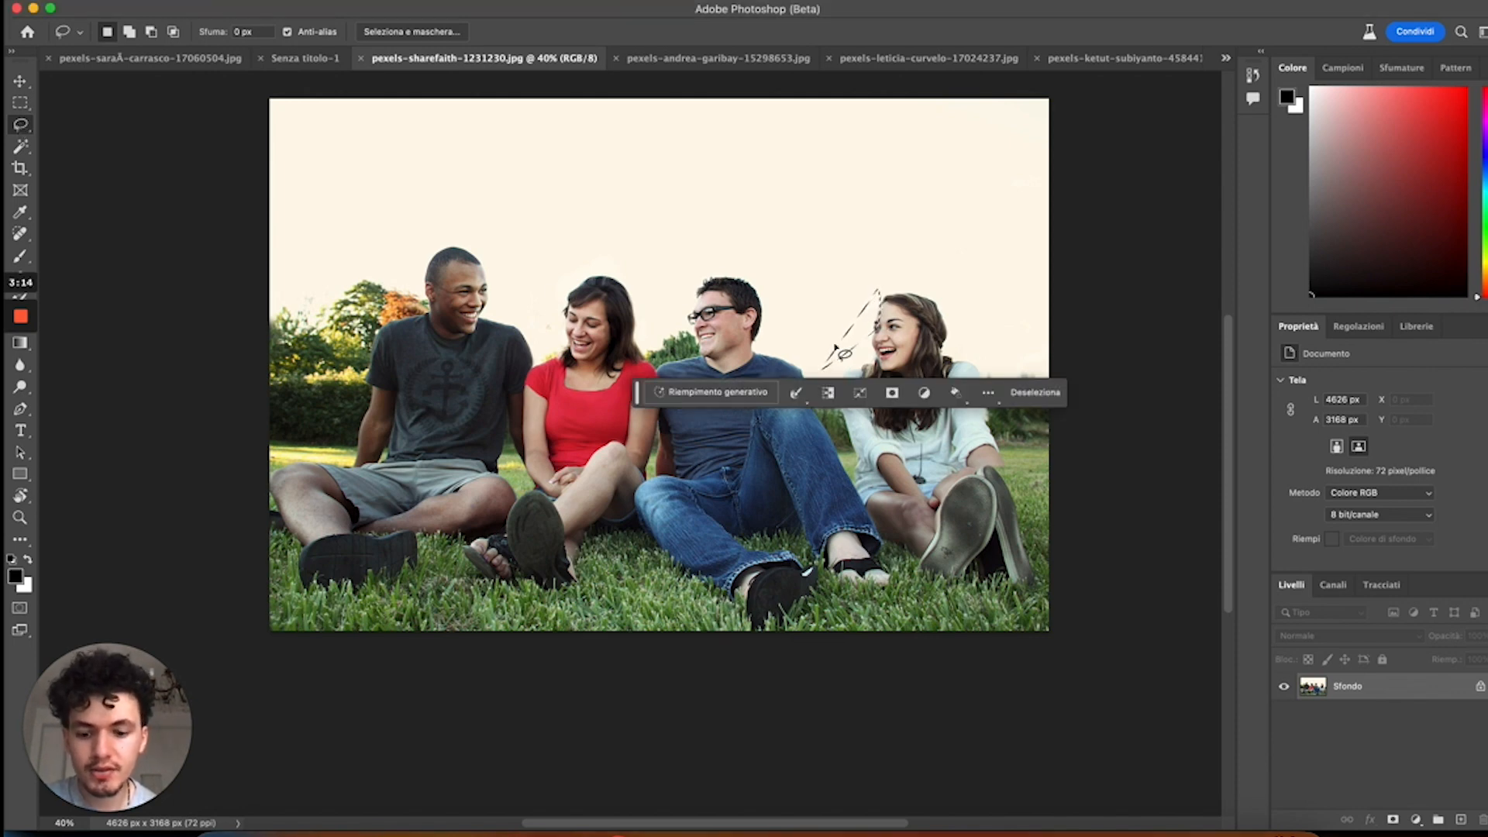
pyautogui.click(832, 378)
pyautogui.moveTo(824, 372)
pyautogui.mouseDown()
pyautogui.moveTo(873, 284)
pyautogui.moveTo(905, 279)
pyautogui.moveTo(953, 310)
pyautogui.moveTo(999, 375)
pyautogui.moveTo(870, 561)
pyautogui.moveTo(828, 467)
pyautogui.moveTo(819, 386)
pyautogui.mouseUp()
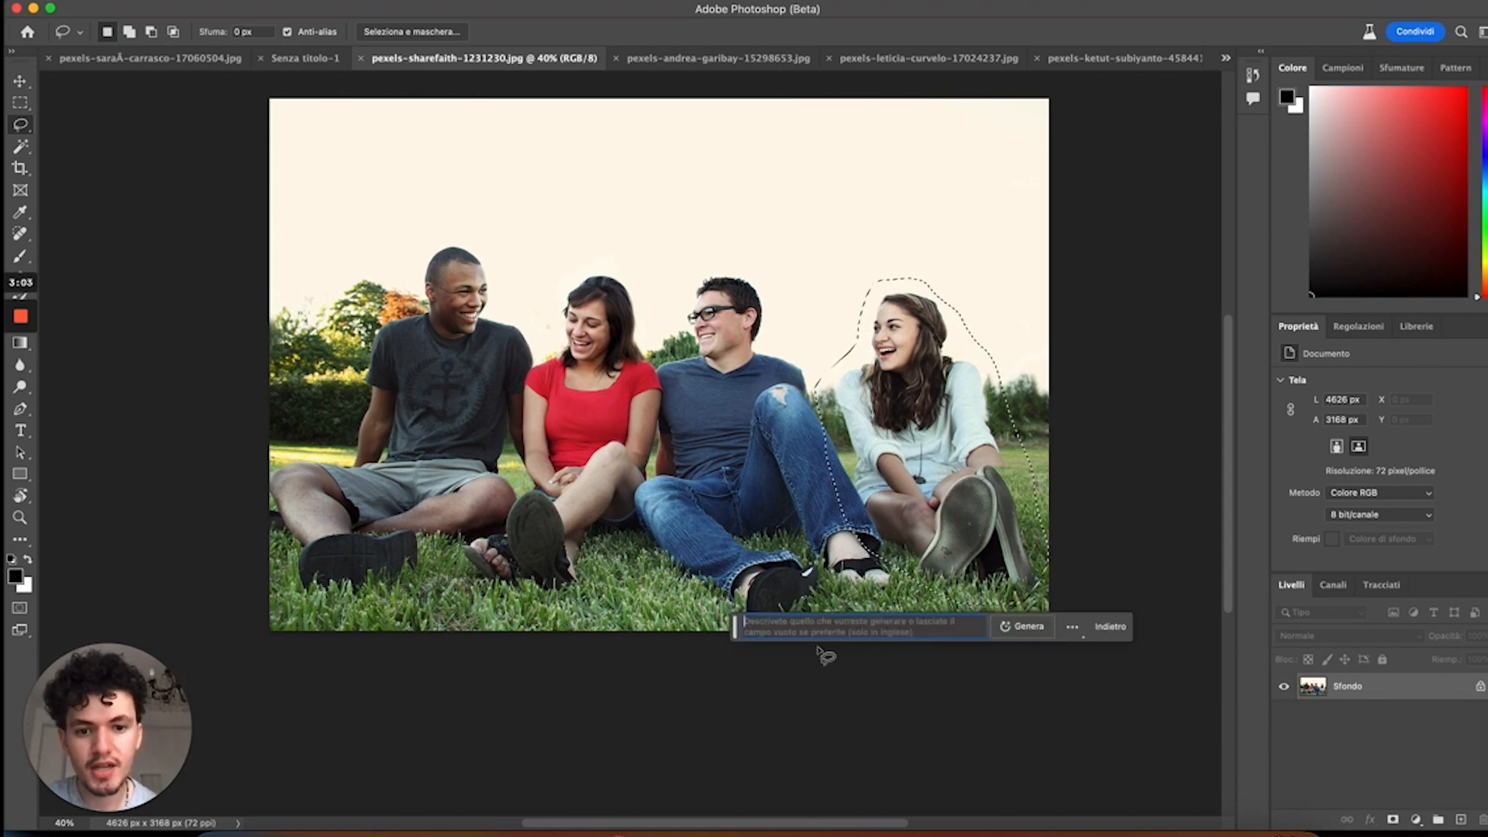
pyautogui.click(1010, 626)
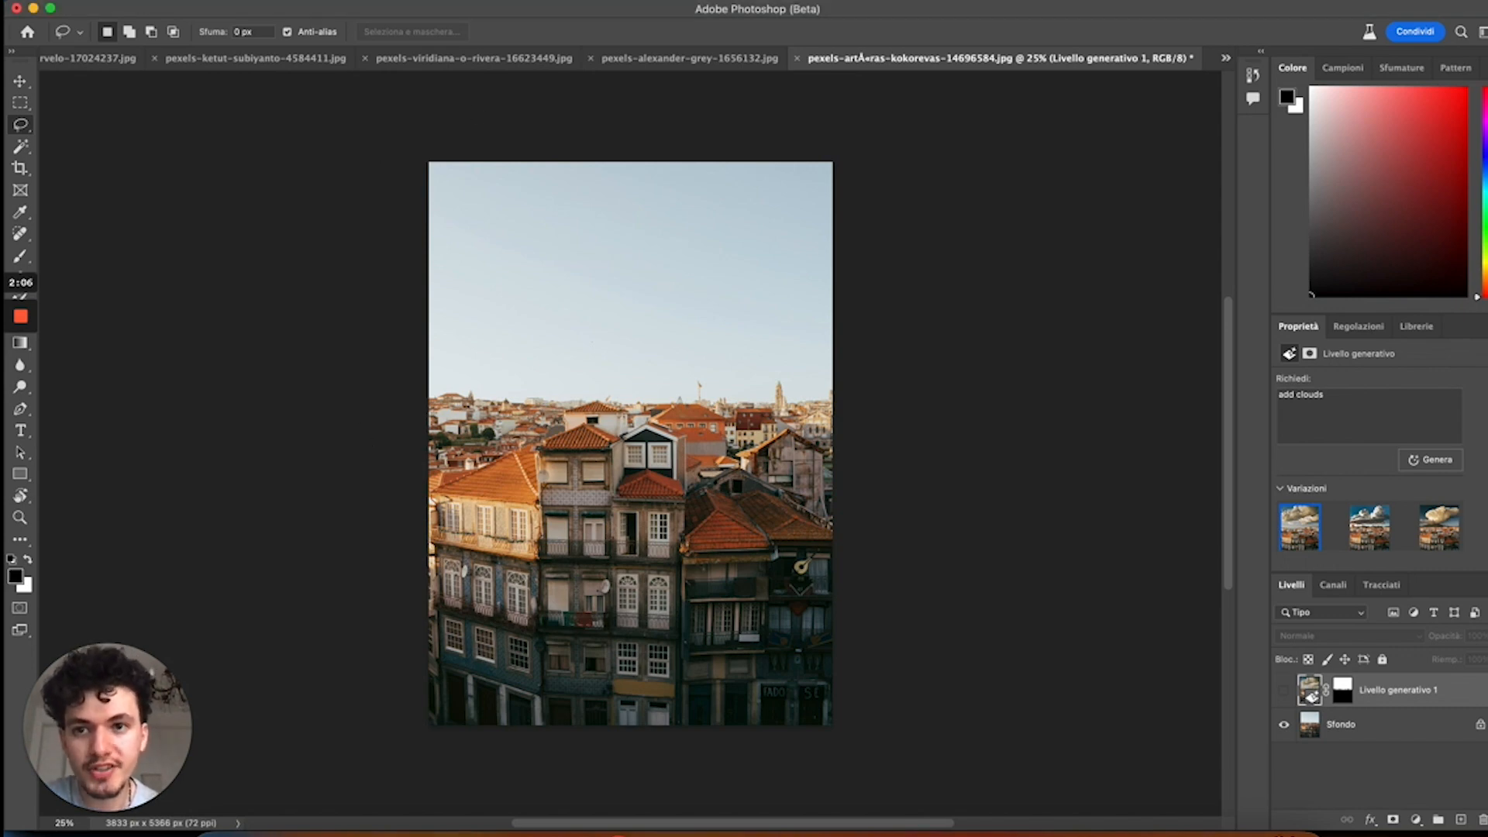
# Step: Make Sfondo the active layer of the rooftop city photo and select its sky automatically
pyautogui.click(439, 2)
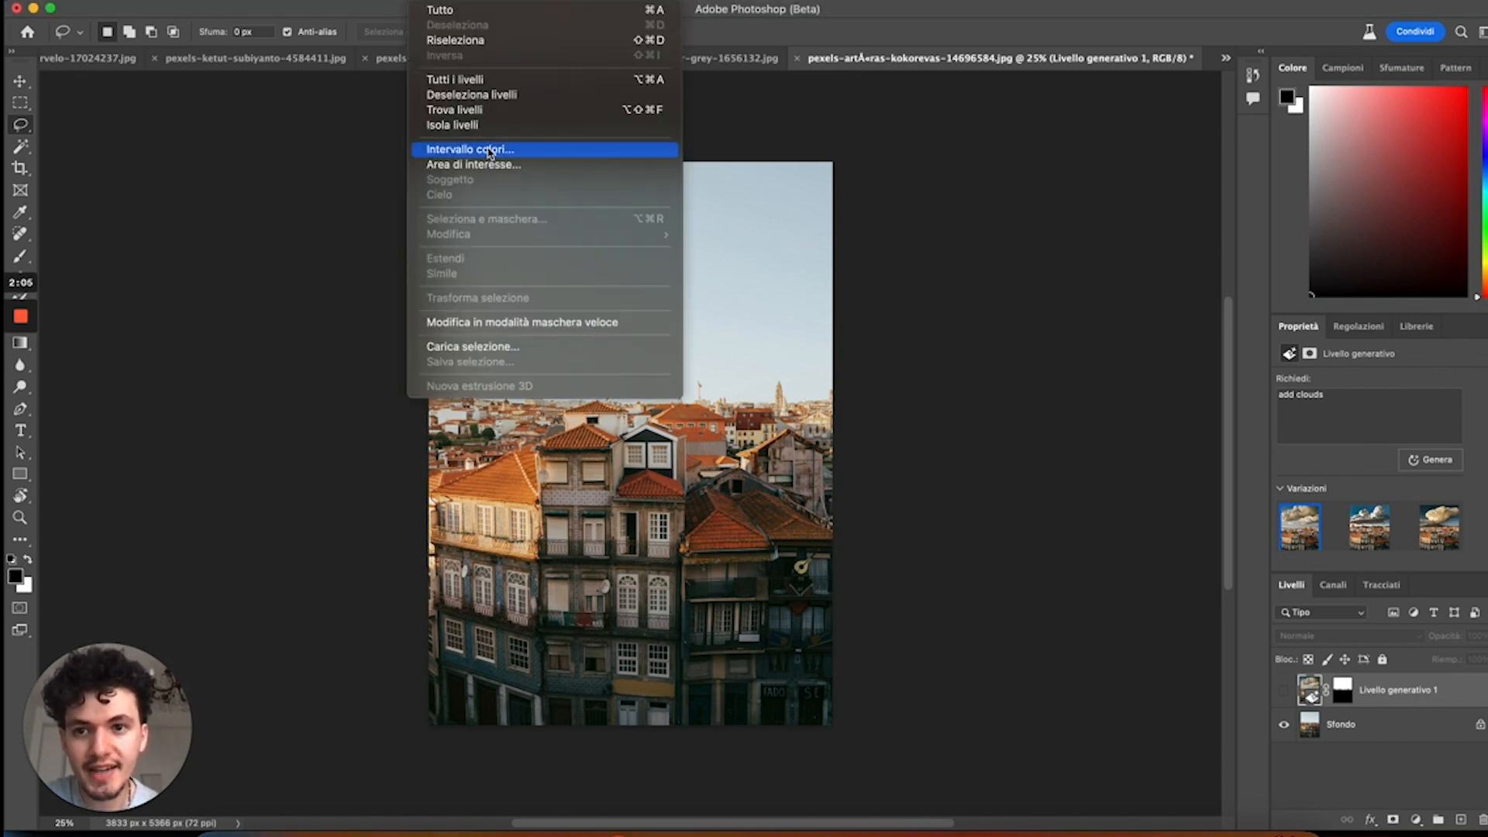
pyautogui.click(1346, 747)
pyautogui.click(1345, 728)
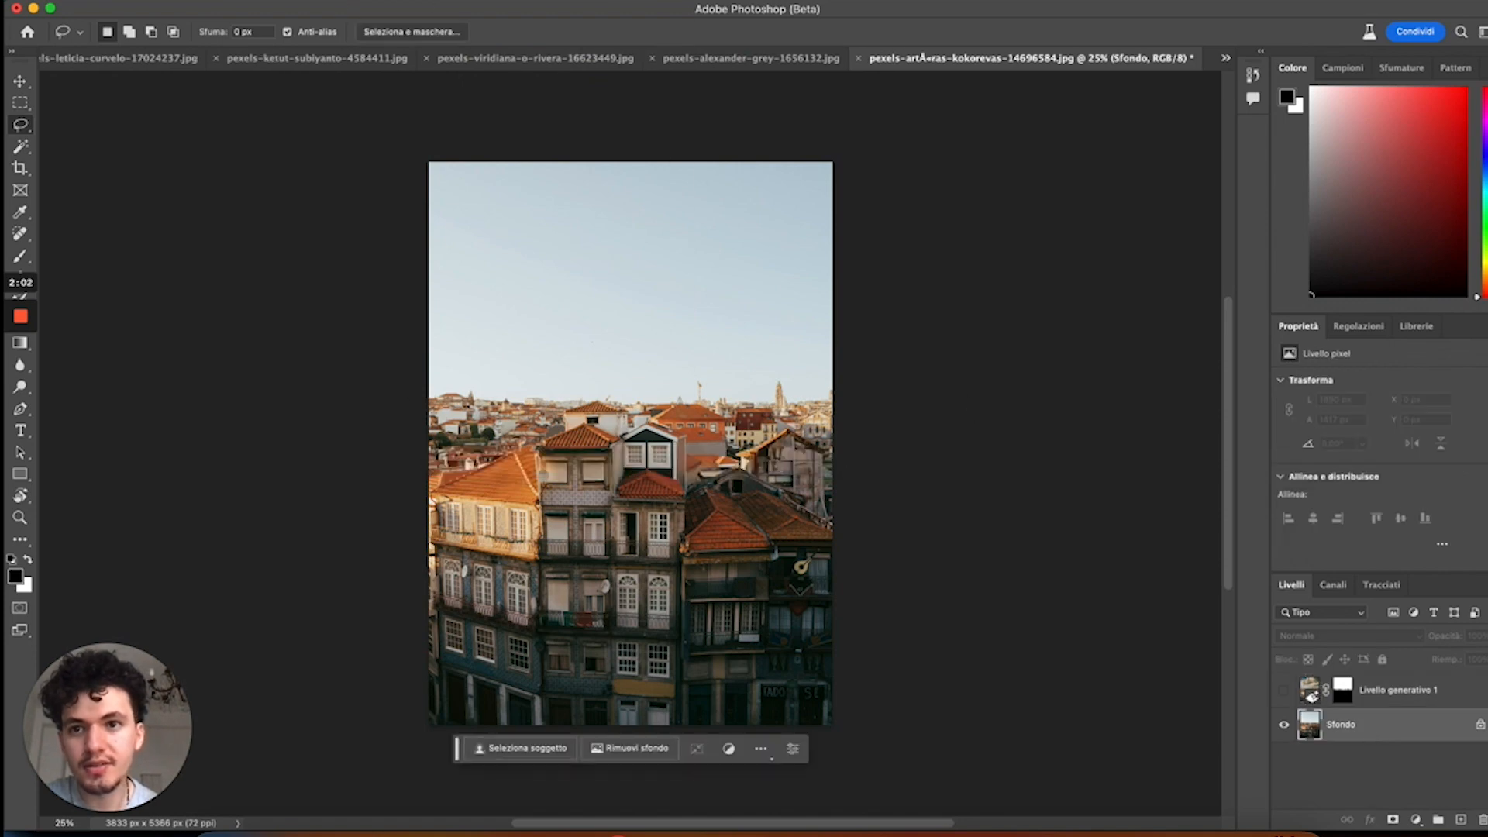
pyautogui.click(439, 2)
pyautogui.click(469, 195)
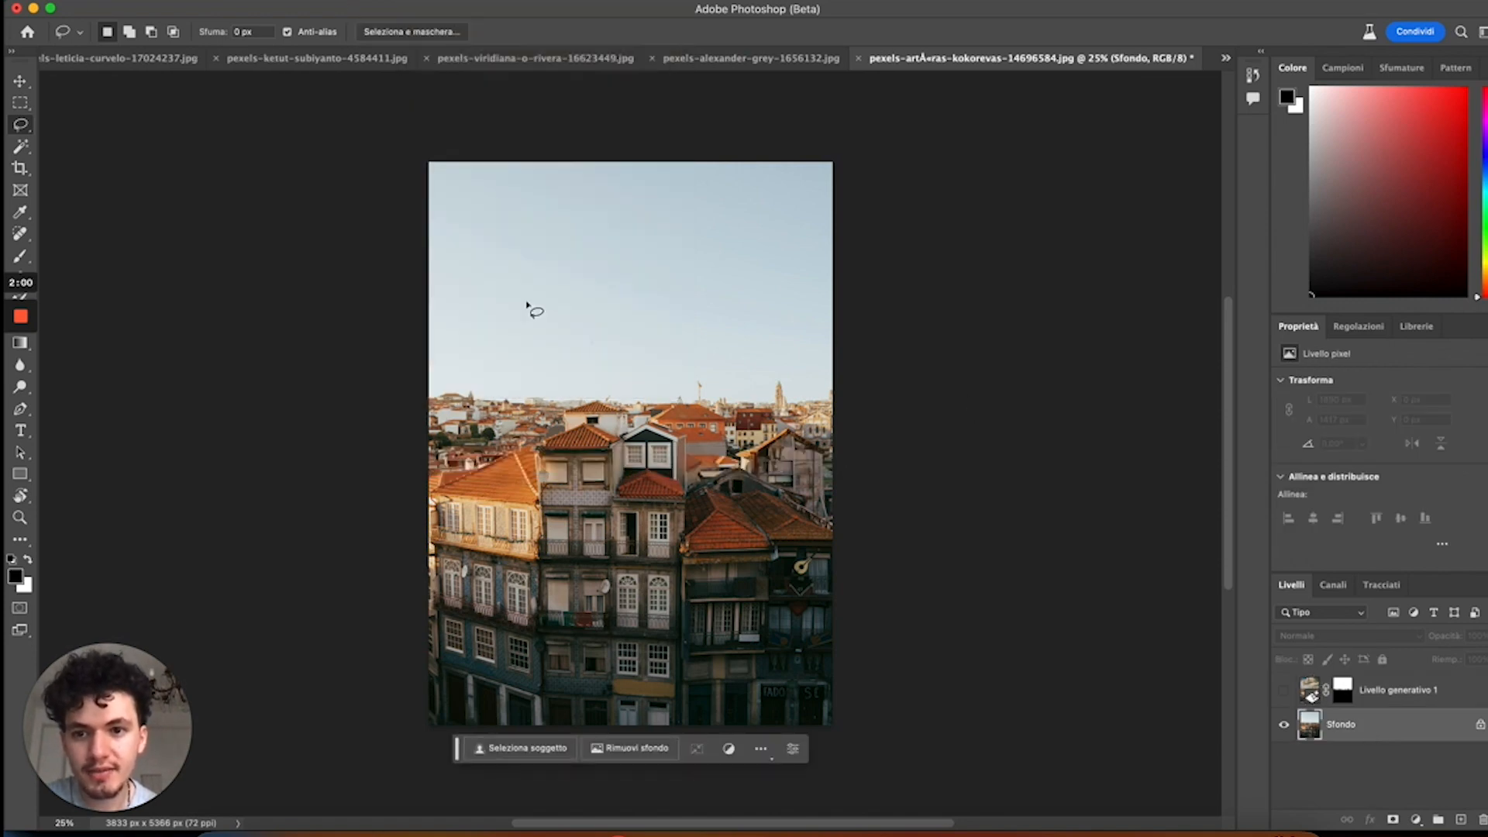
# Step: Fill the selected sky using Generative Fill with the prompt "add some clouds"
pyautogui.click(502, 454)
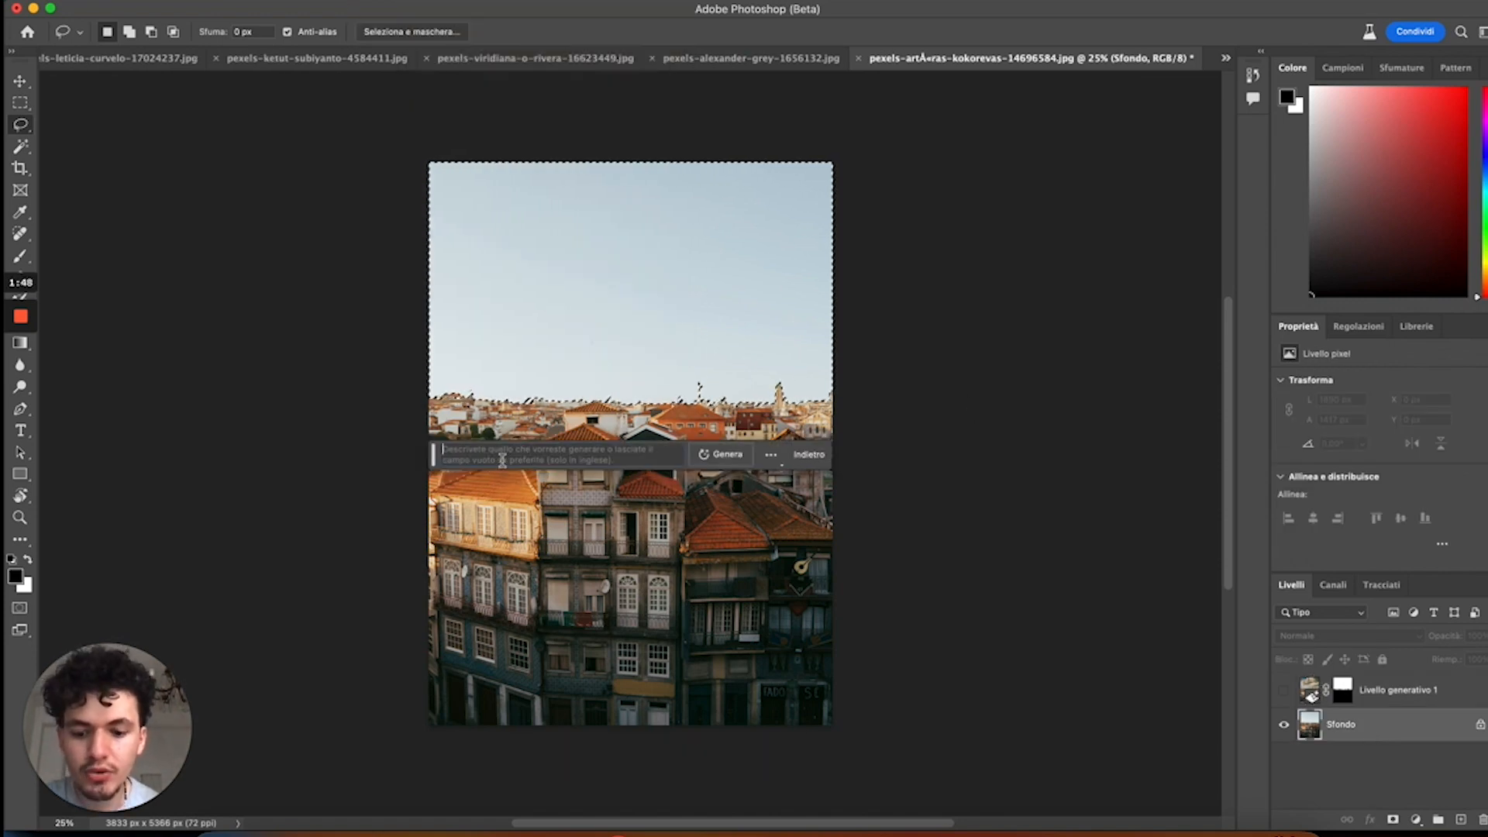
pyautogui.write('ad')
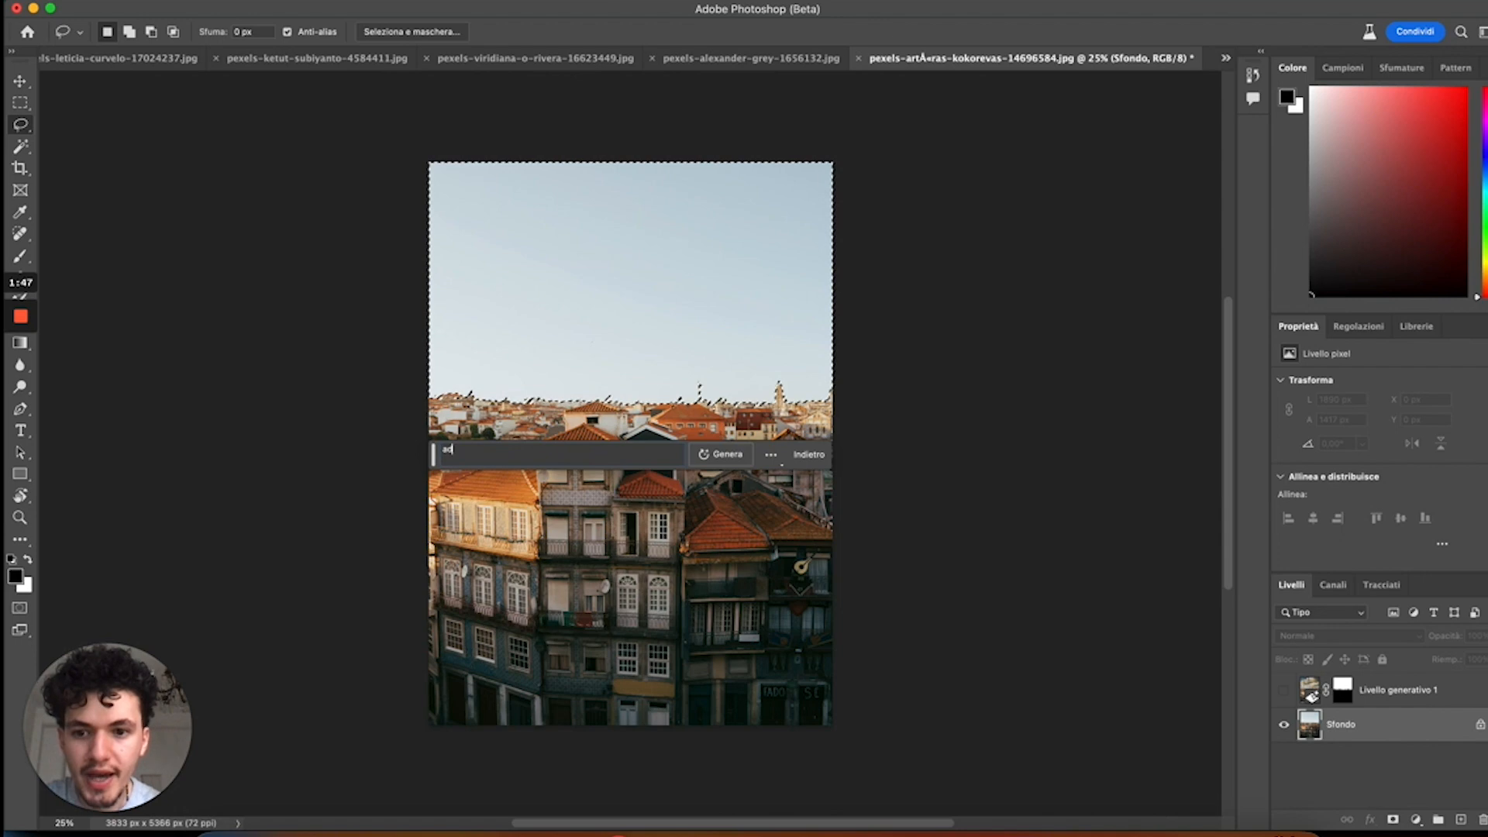
pyautogui.write('d some clouds')
pyautogui.click(701, 458)
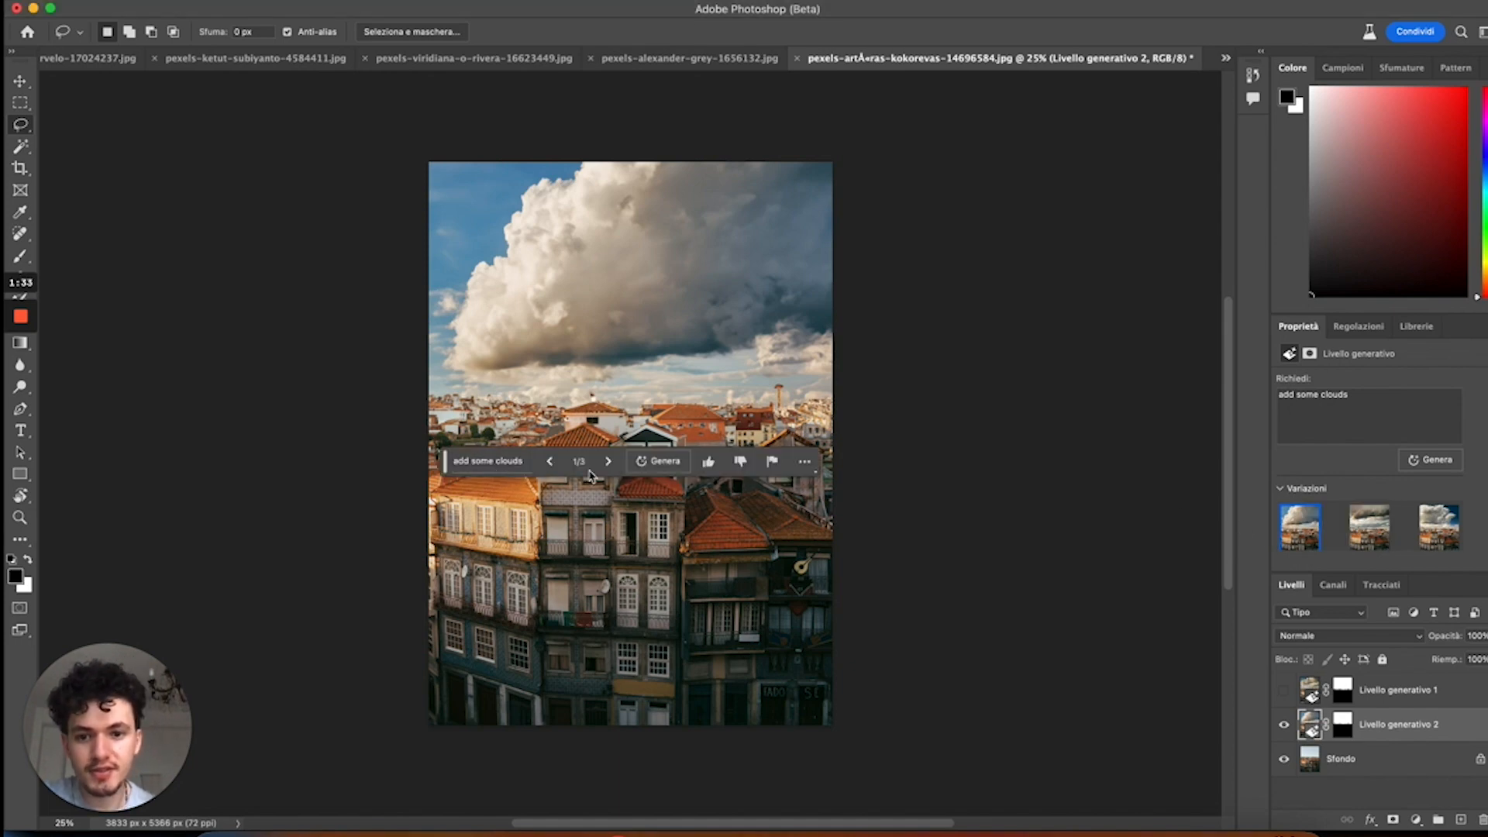
# Step: Compare the three cloud variations and return to the second one
pyautogui.click(608, 464)
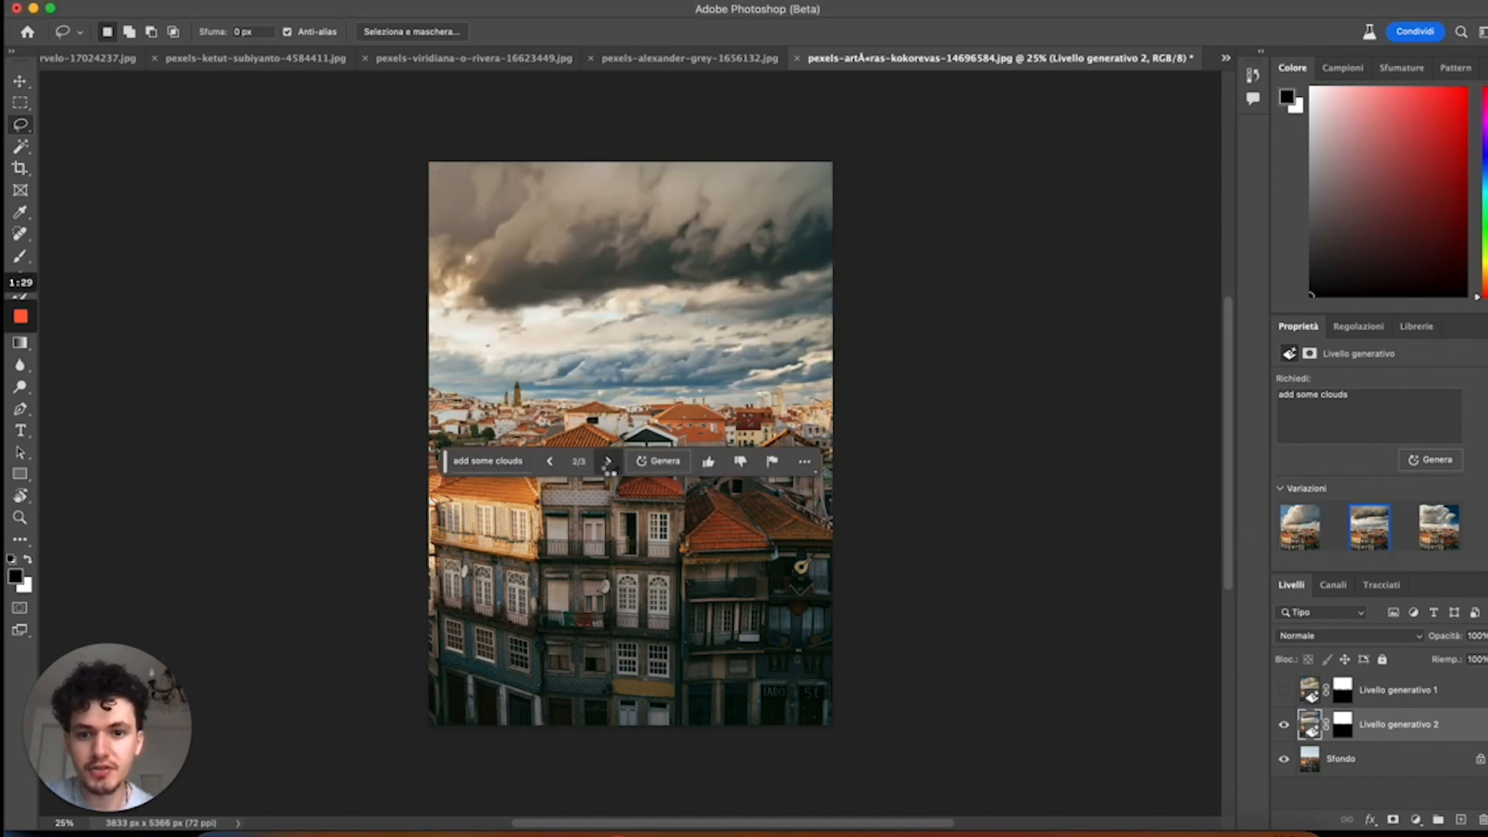
pyautogui.click(607, 463)
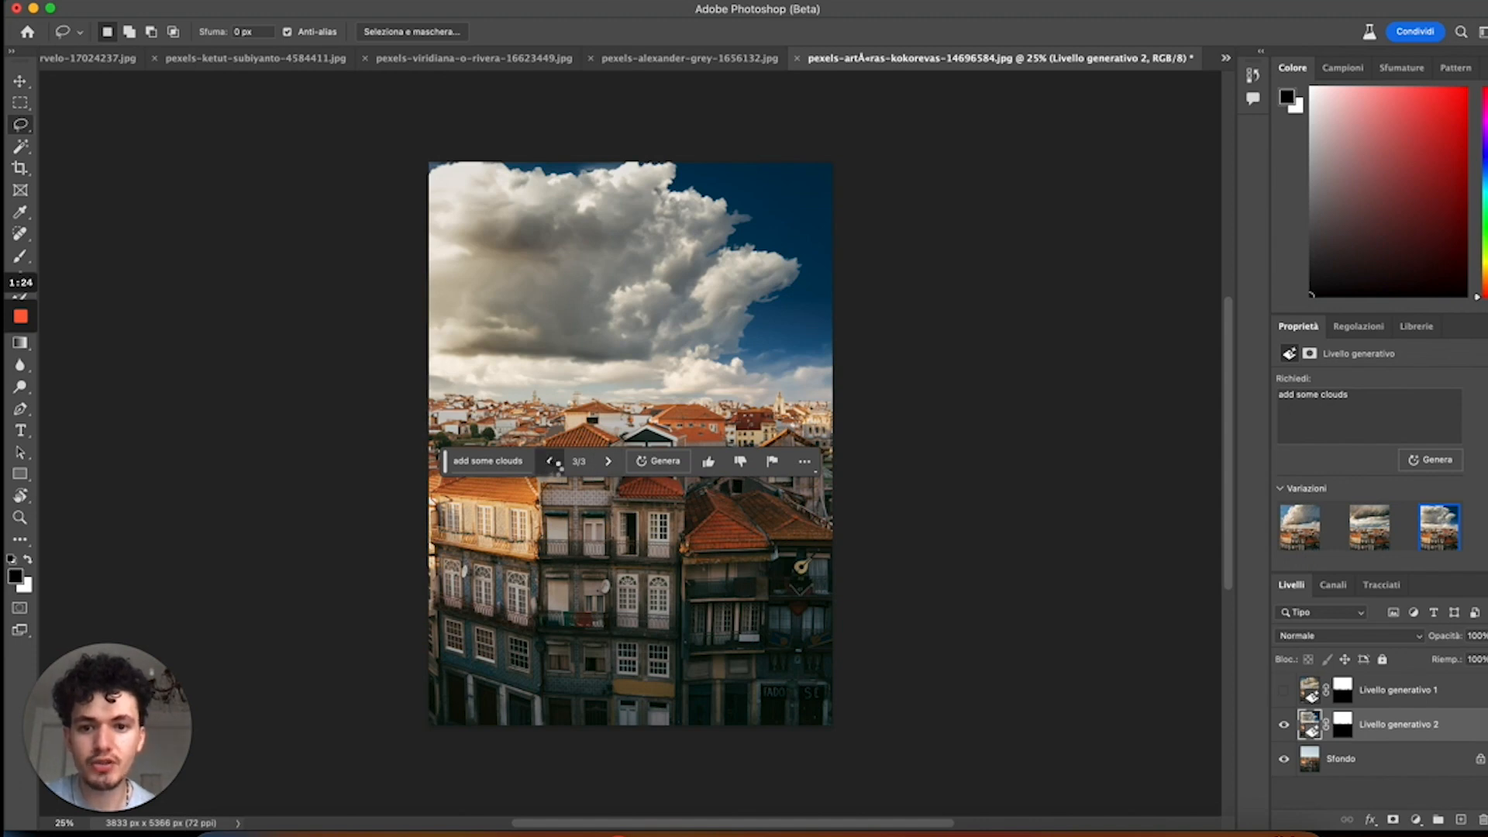
pyautogui.click(551, 463)
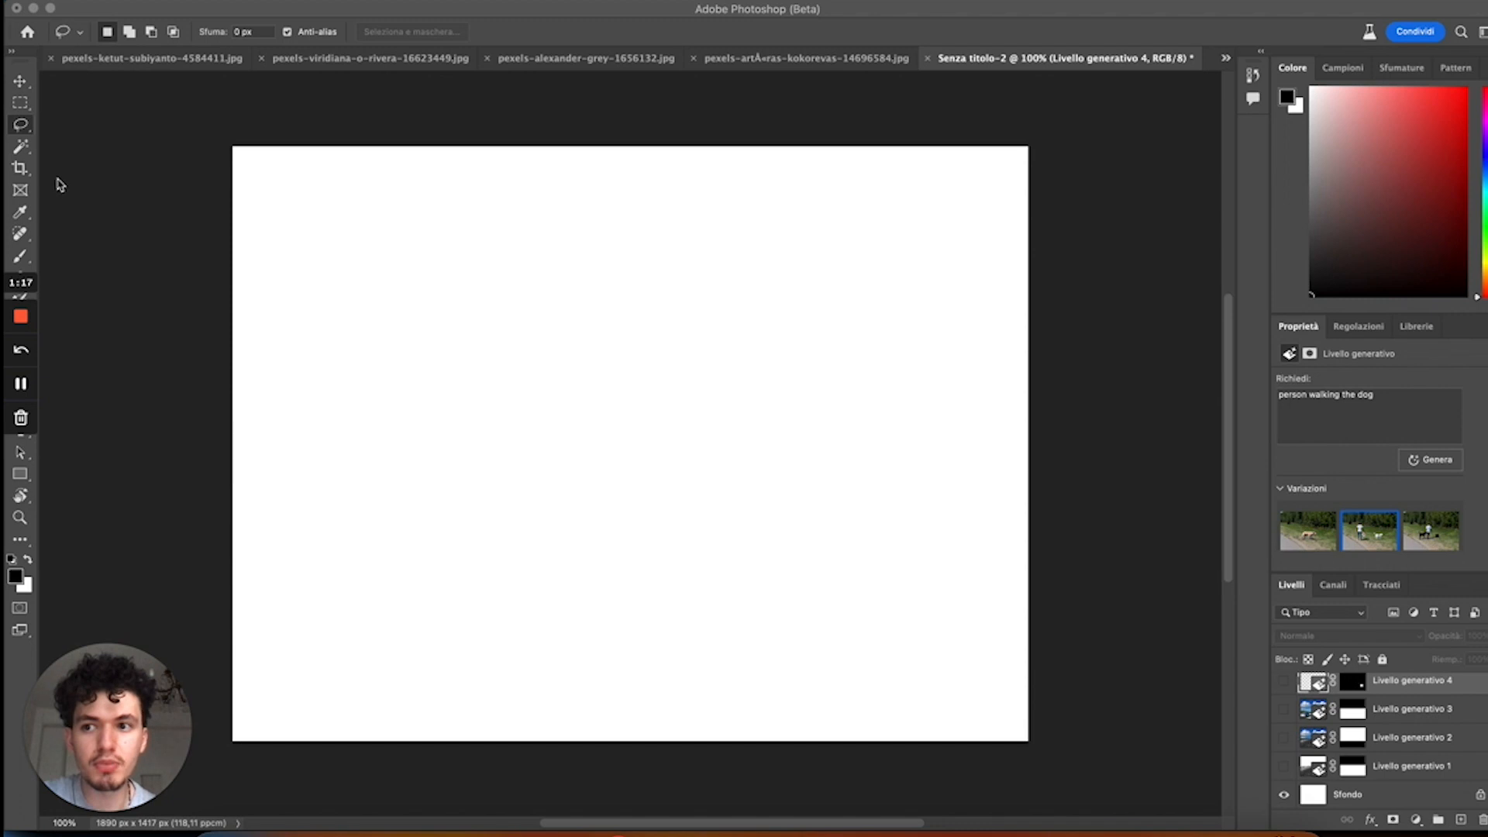
# Step: Select a full-width rectangle over the lower part of the blank canvas and fill it using Generative Fill with the prompt "highway with cars"
pyautogui.click(28, 105)
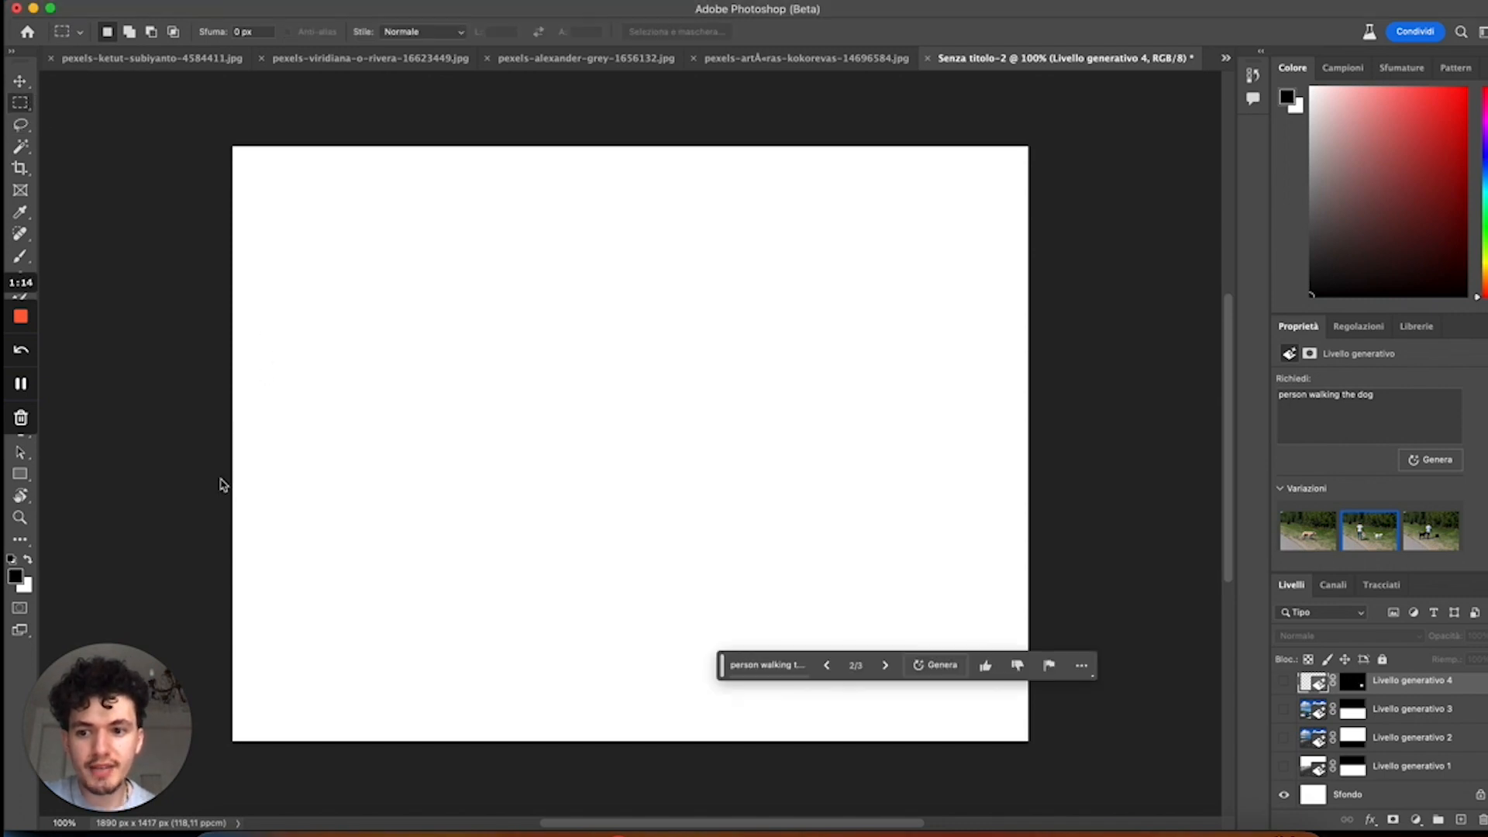
pyautogui.press('super+Tab')
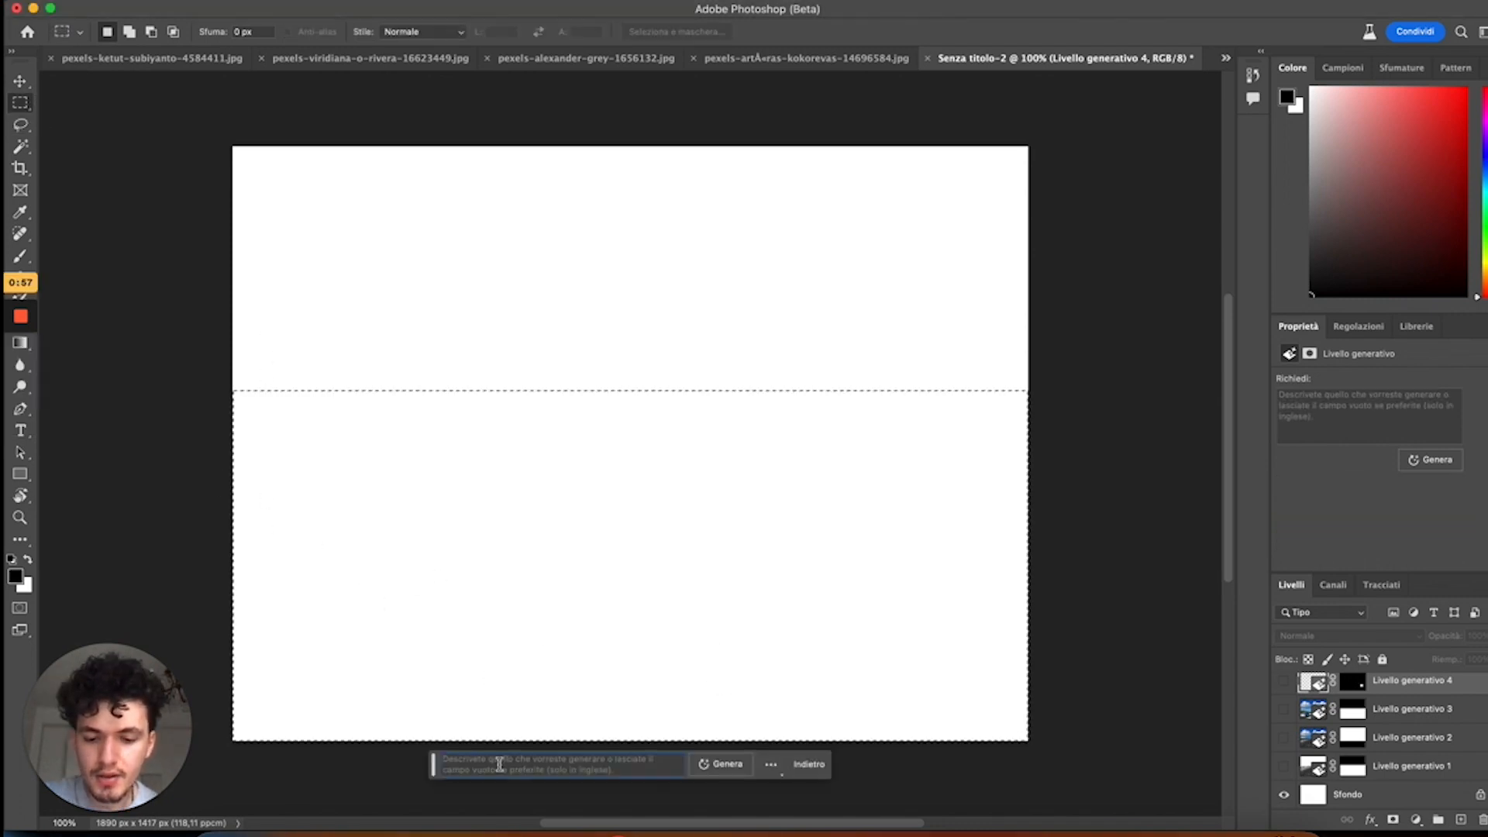
pyautogui.write('highway with cars')
pyautogui.press('Return')
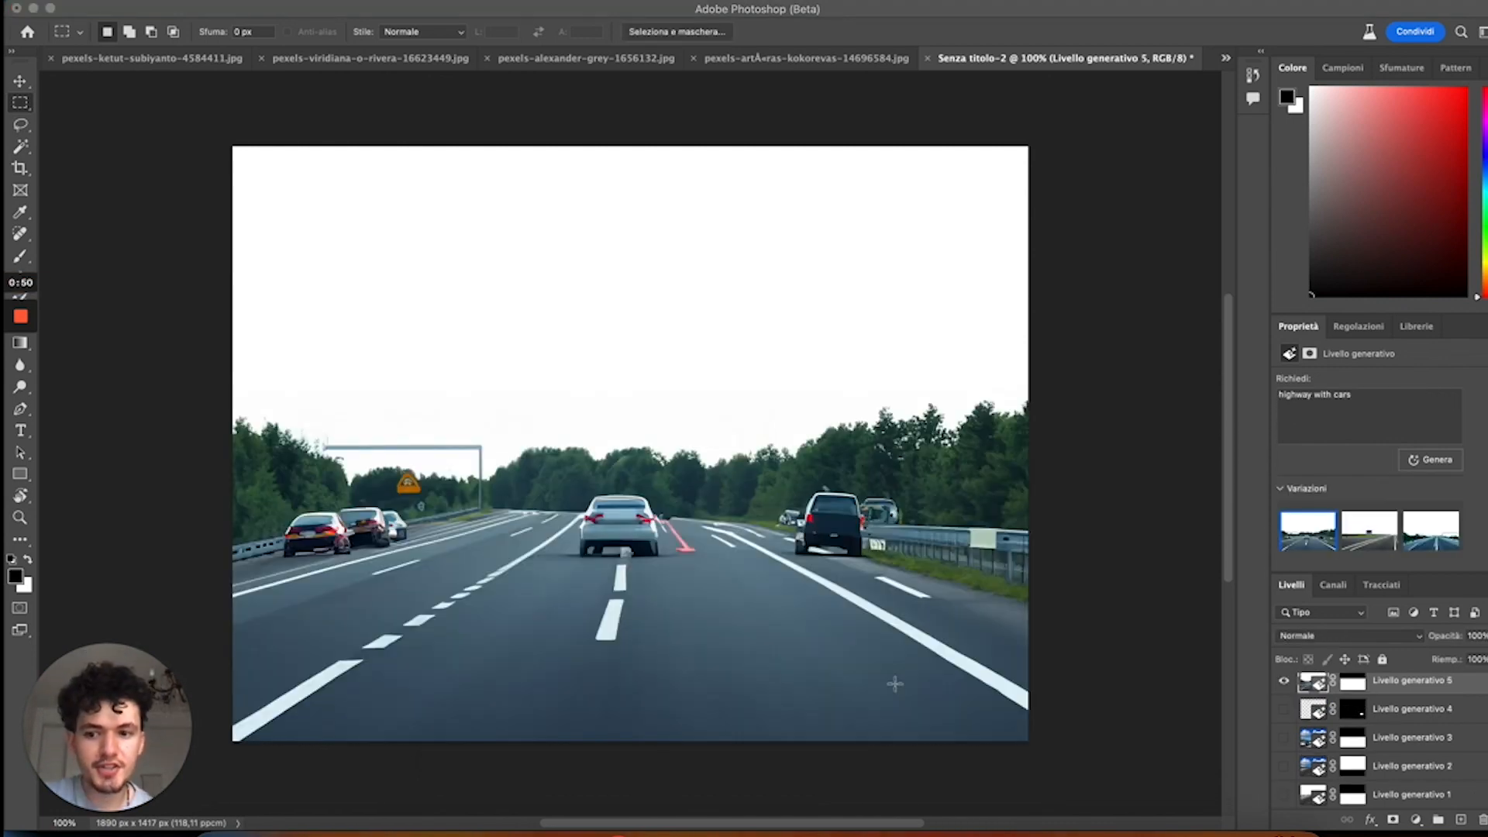
# Step: Compare the second and third highway variations, and generate a new set from the same prompt
pyautogui.click(1370, 539)
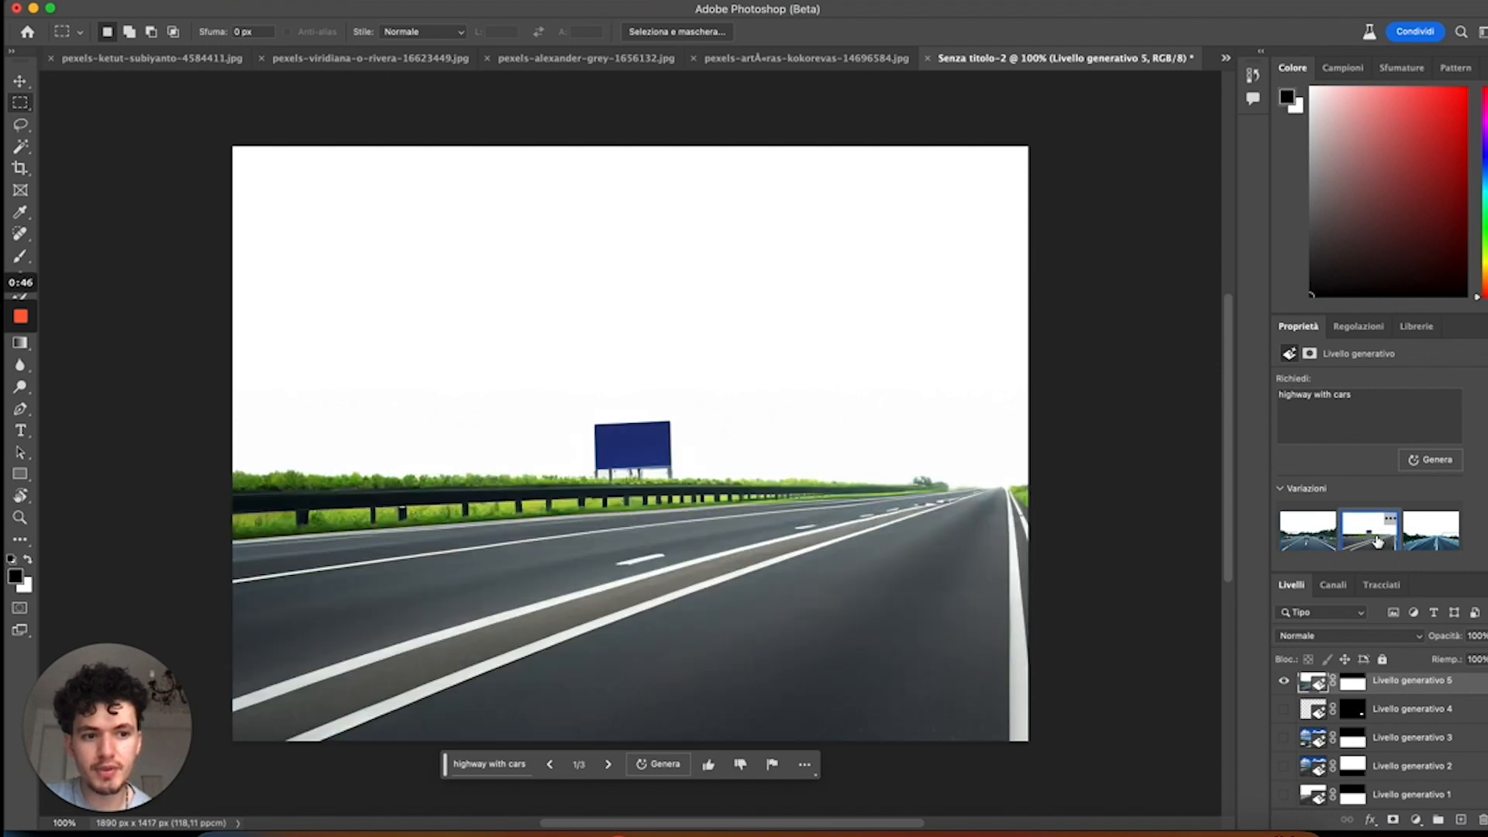
pyautogui.click(1427, 551)
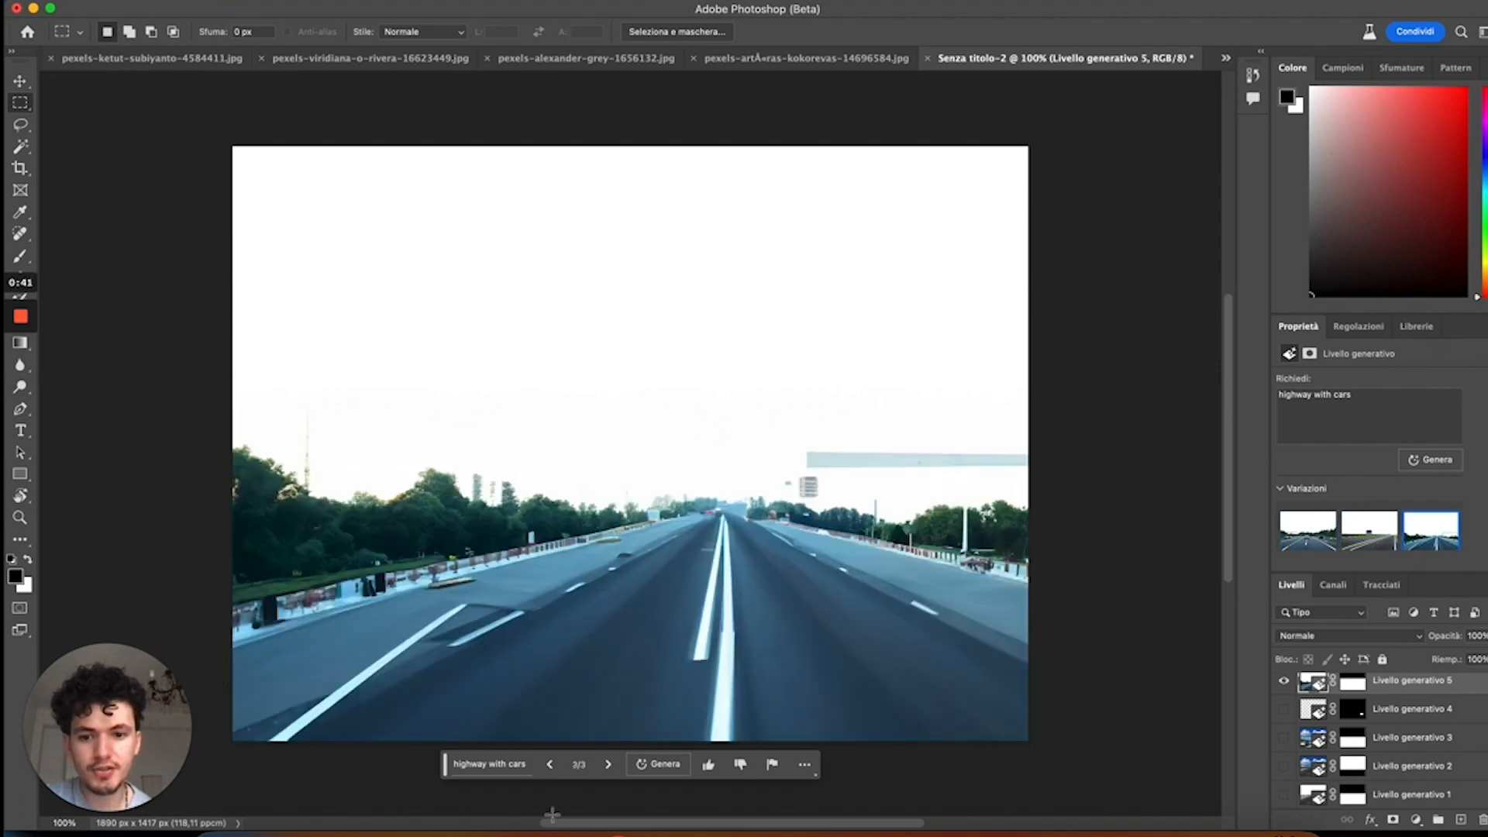
pyautogui.click(660, 767)
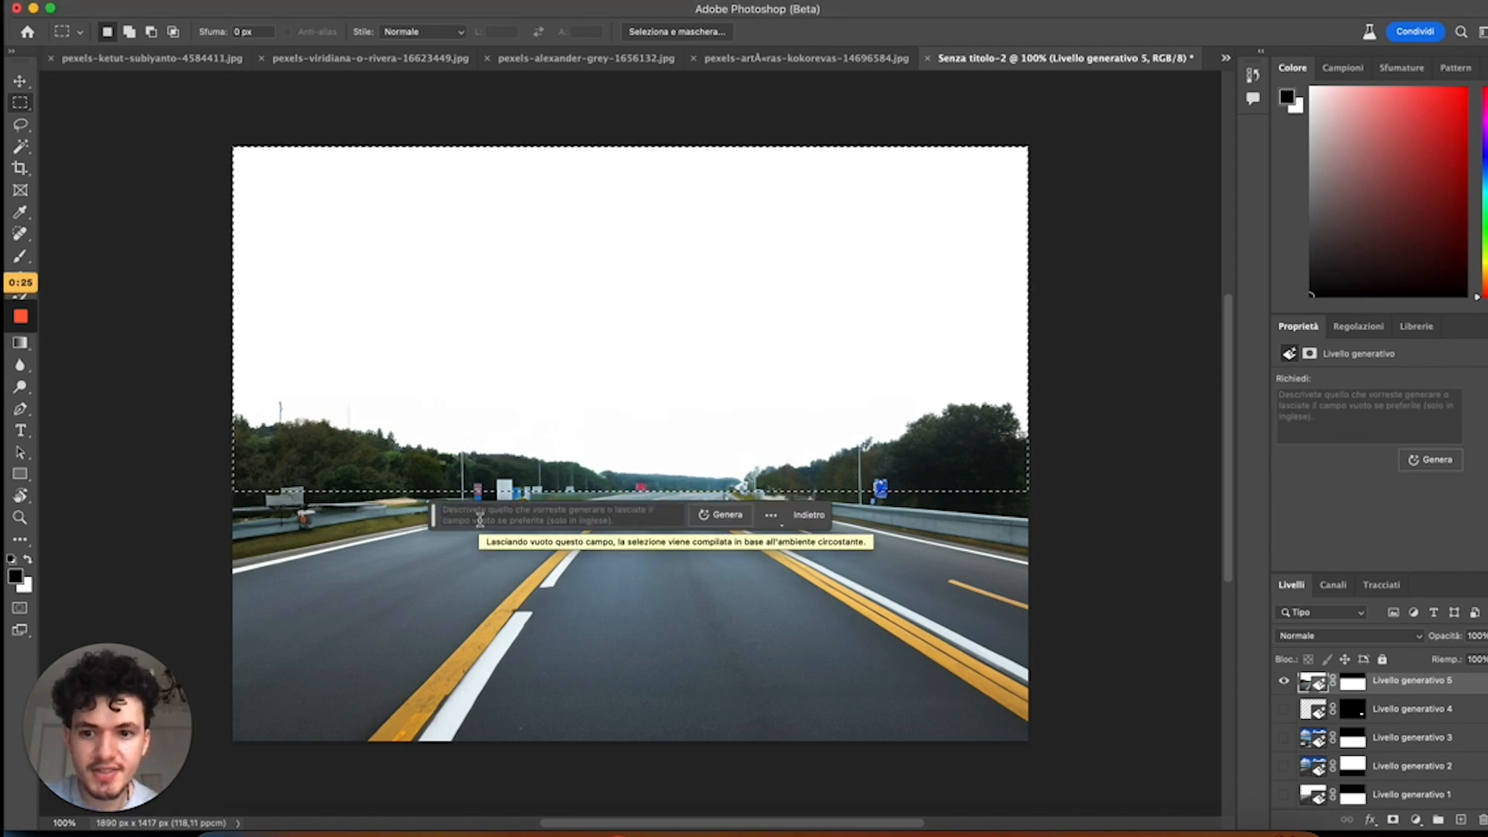
# Step: Select the blank sky area down to the horizon and fill it using Generative Fill with the prompt "dawn"
pyautogui.write('dawn')
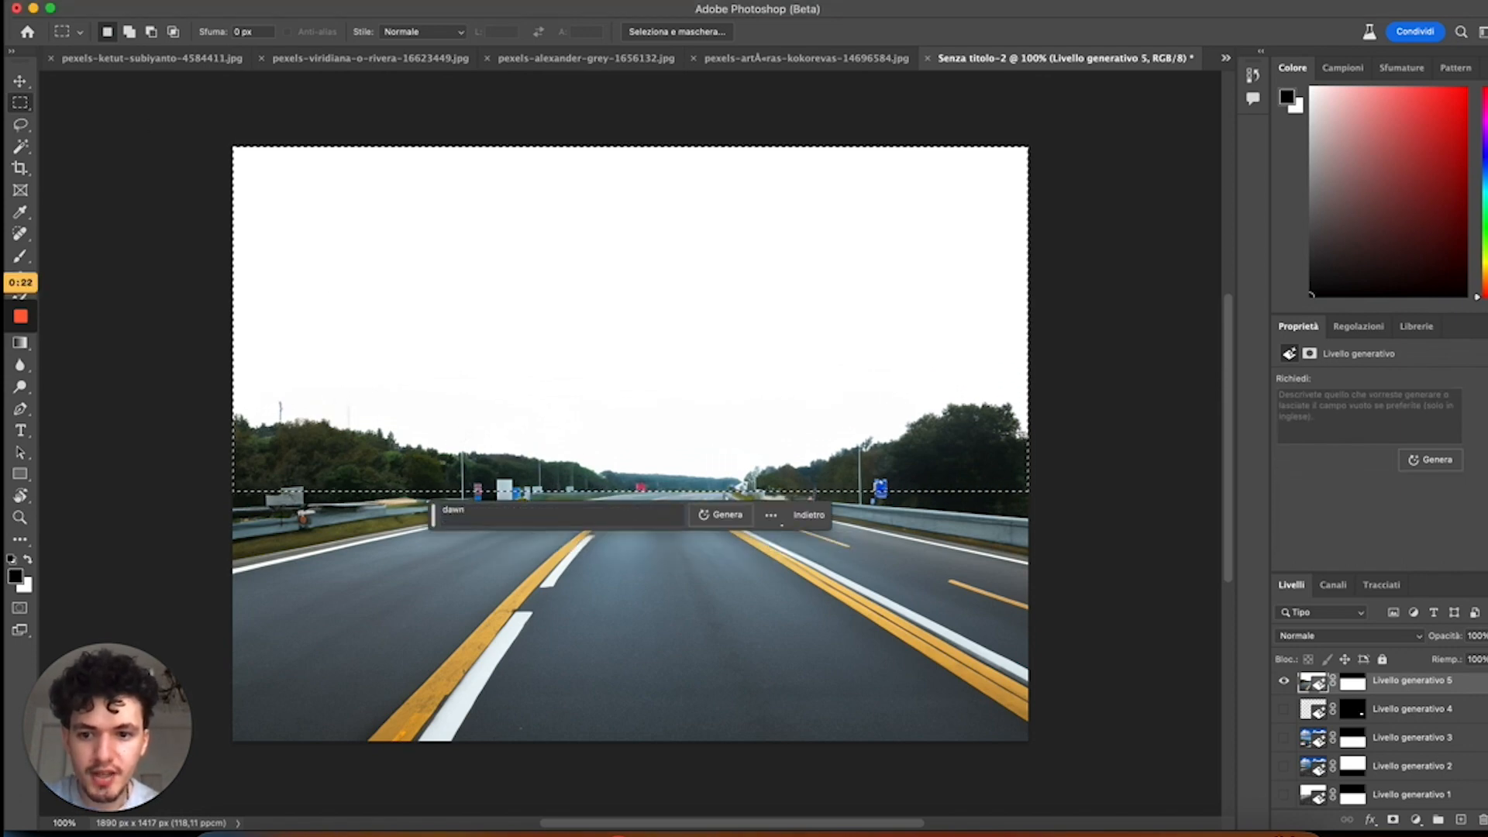
pyautogui.press('Return')
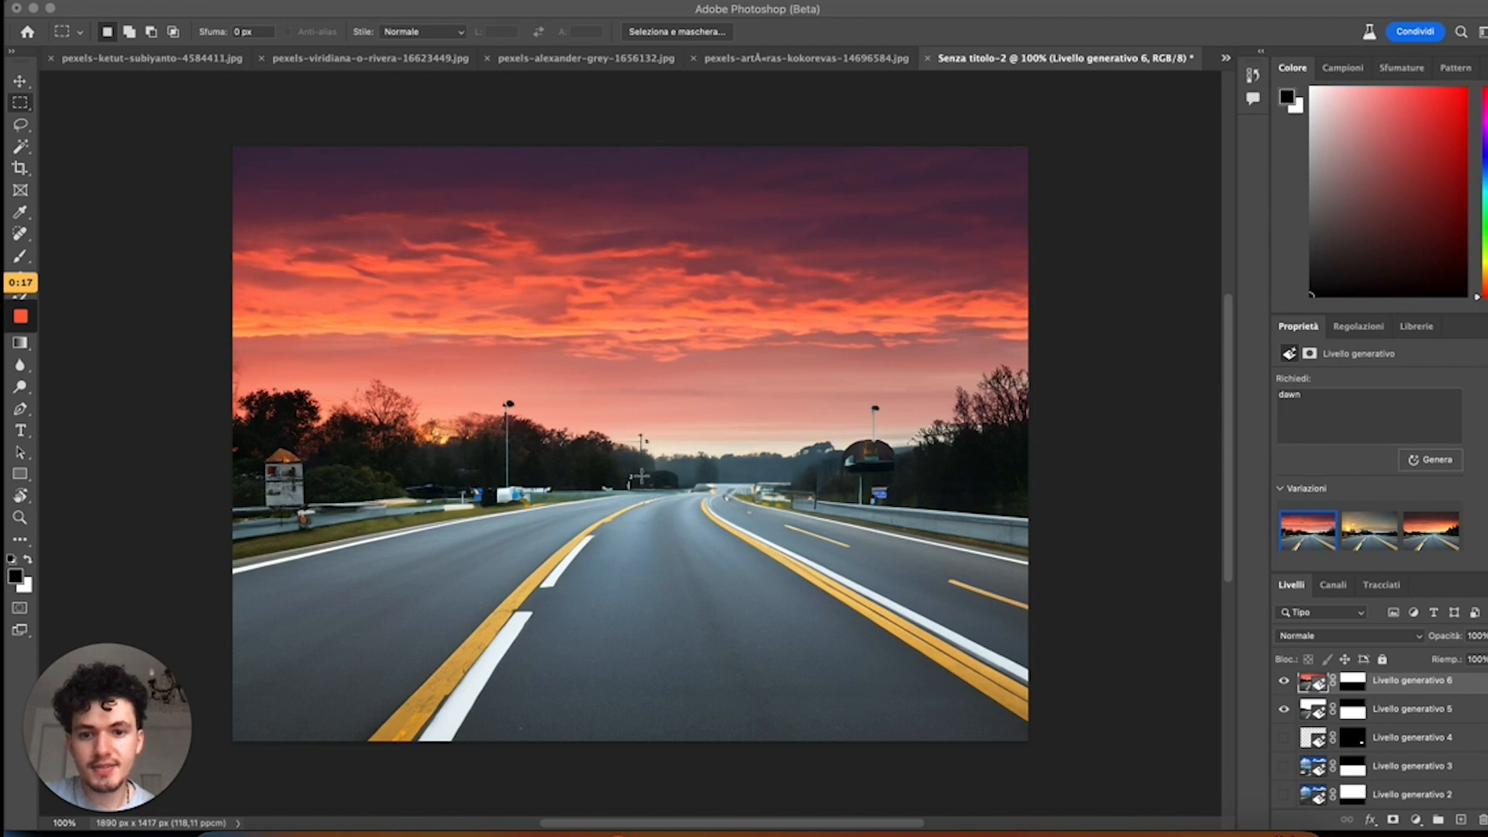
# Step: Select a rectangle over the road's right-hand lanes and fill it using Generative Fill with the prompt "add cars on the highway"
pyautogui.moveTo(557, 471); pyautogui.dragTo(1028, 740)
pyautogui.write('add cars on the highway')
pyautogui.press('Return')
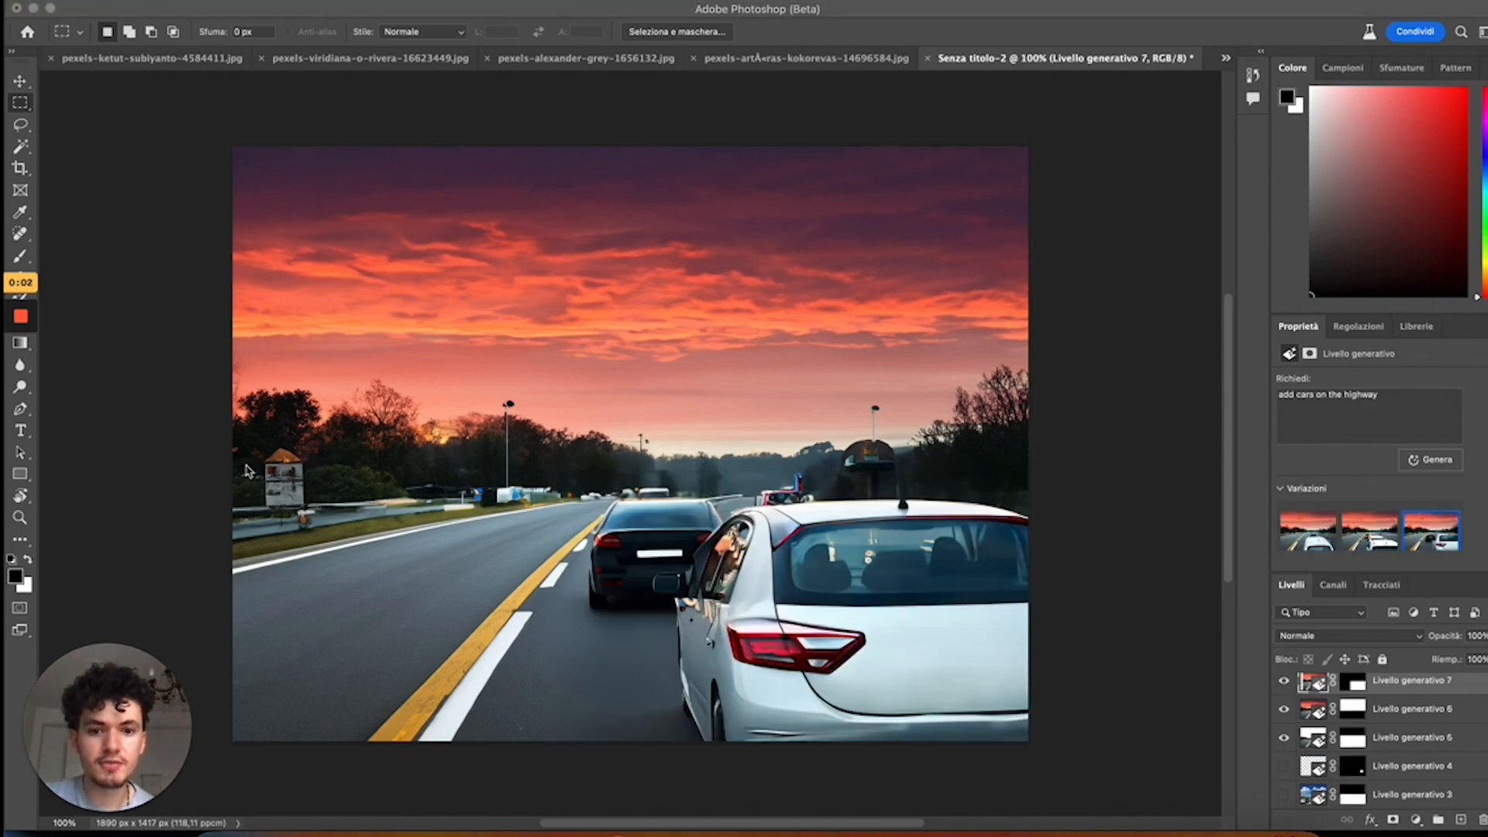